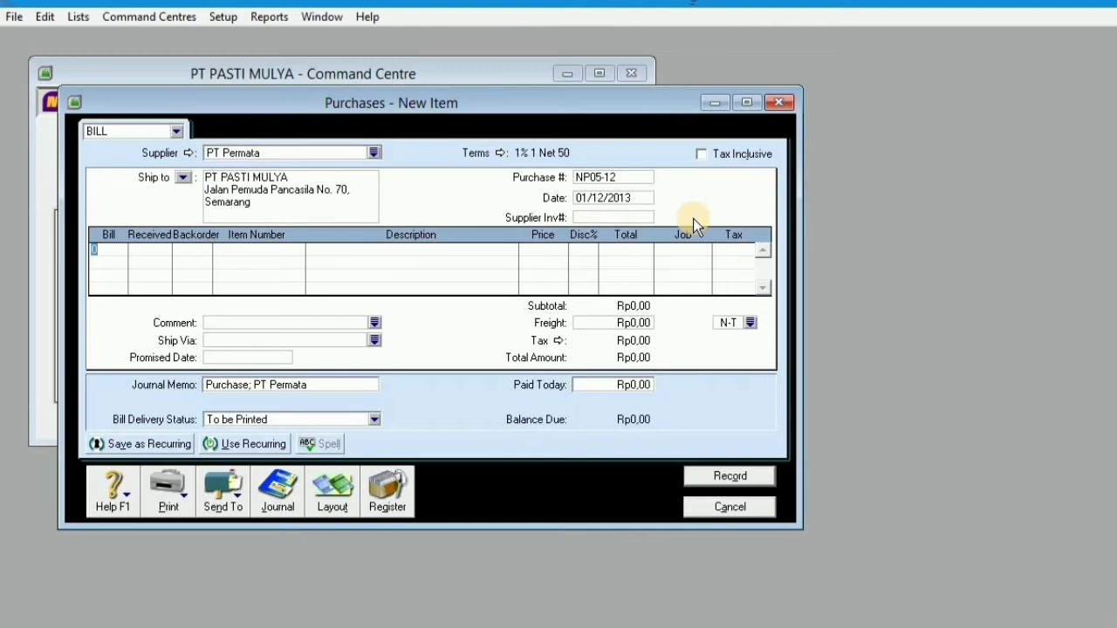
- Enter the first bill line for PT Permata with 7 units of item BA-N001 at a price of 500.000
type("7")
key("Tab")
key("Tab")
type("B")
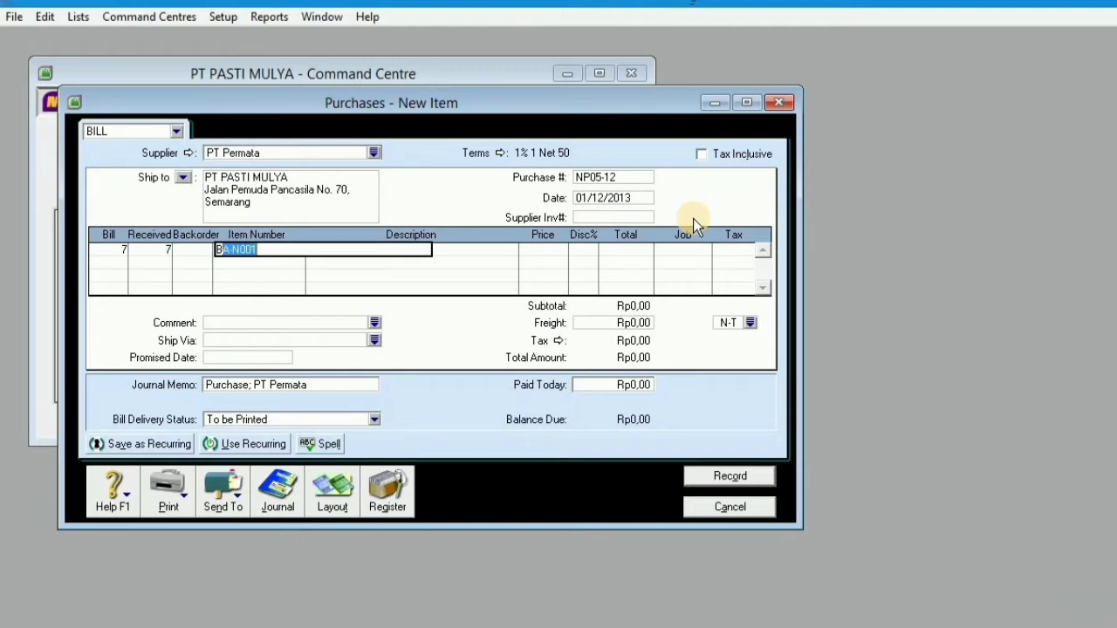
key("Tab")
key("Tab")
key("Tab")
type("5")
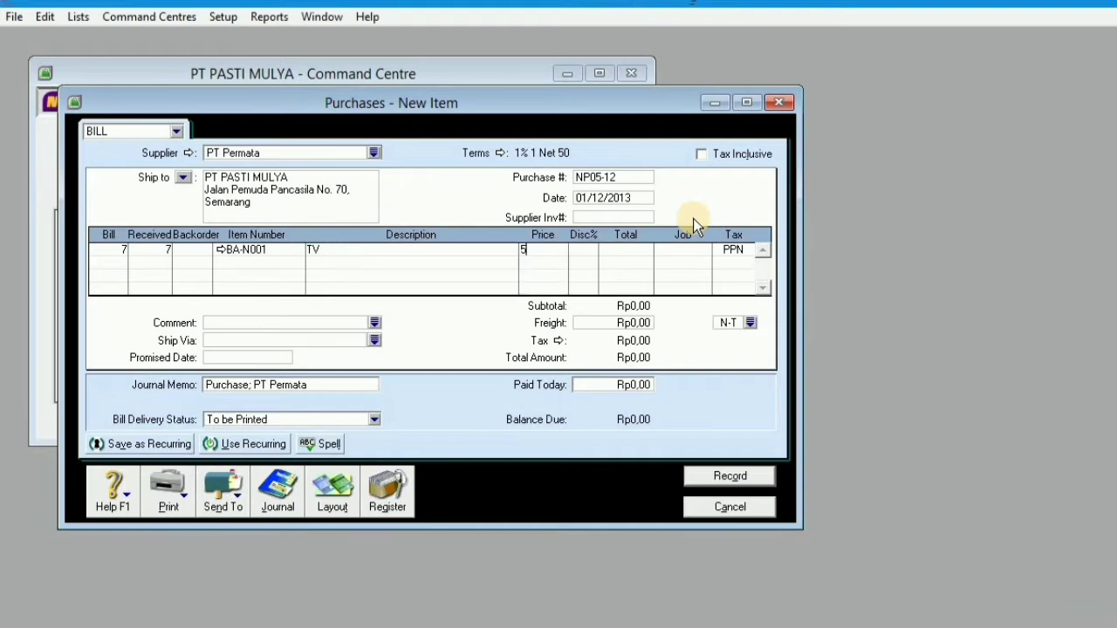
type("00.000000")
key("Tab")
key("Tab")
key("Tab")
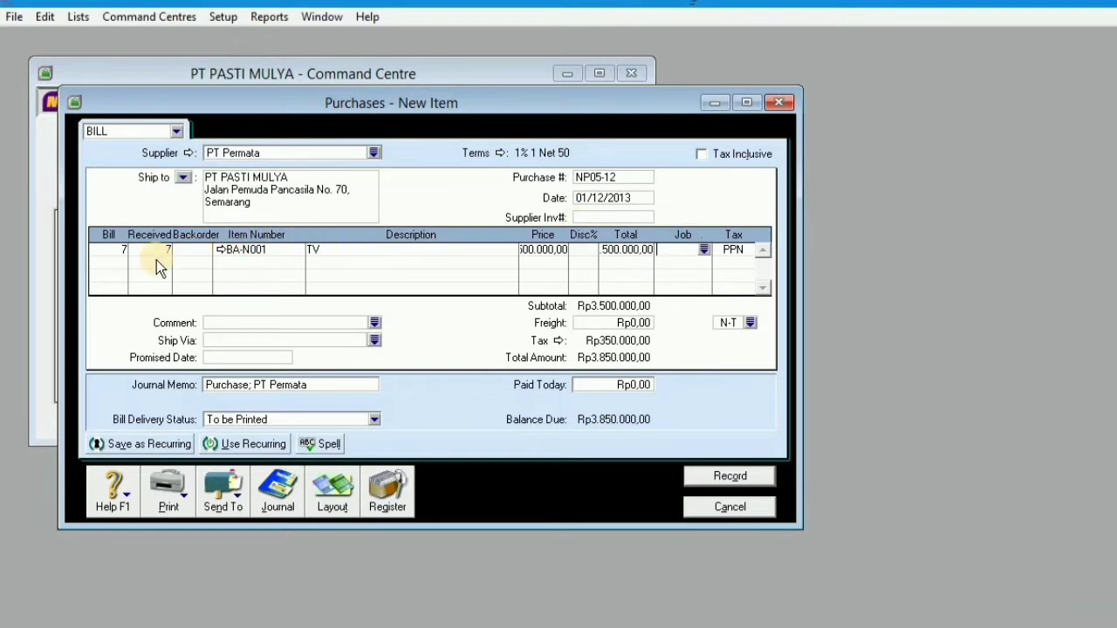
- Add a second bill line for PT Permata with 10 units of item BA-N002 at a price of 600.000
left_click(123, 260)
type("10")
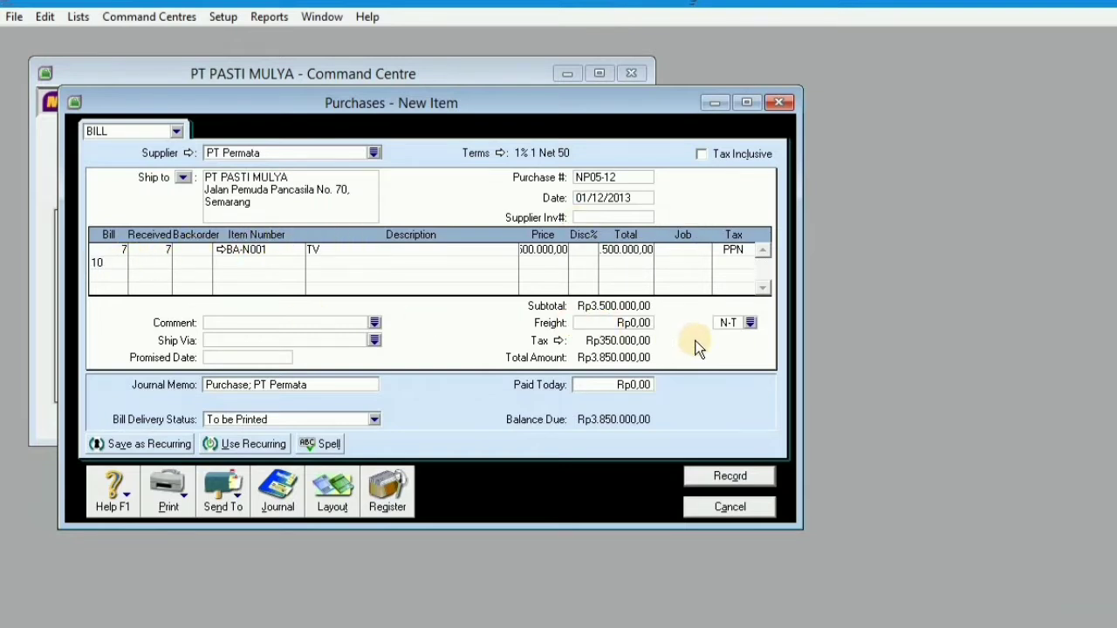
key("Tab")
key("Tab")
key("Tab")
type("BA")
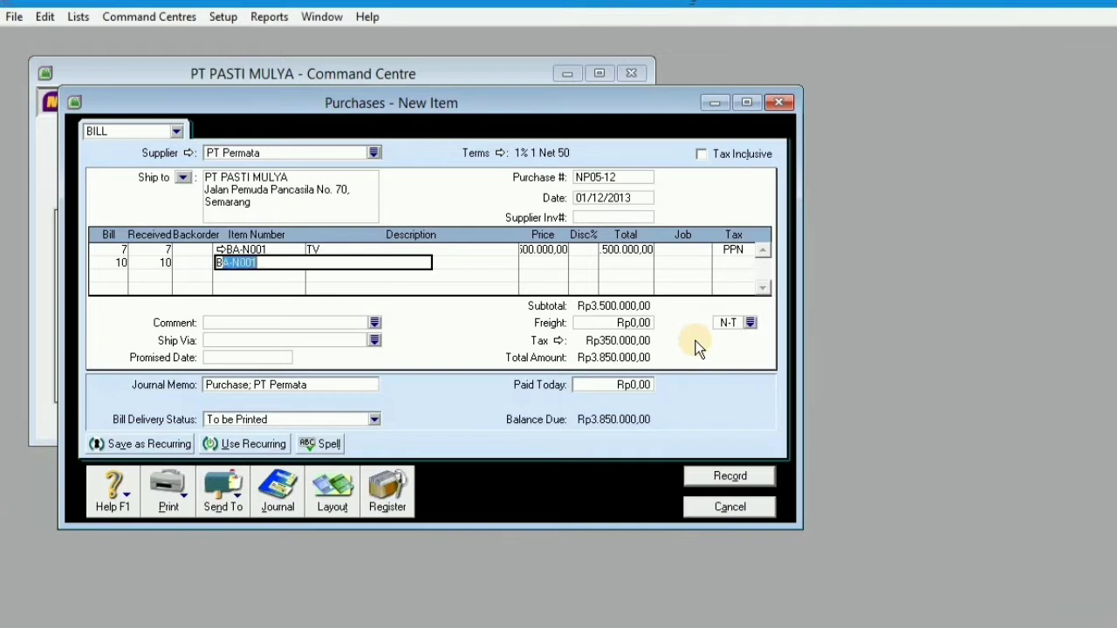
type("-N002")
key("Tab")
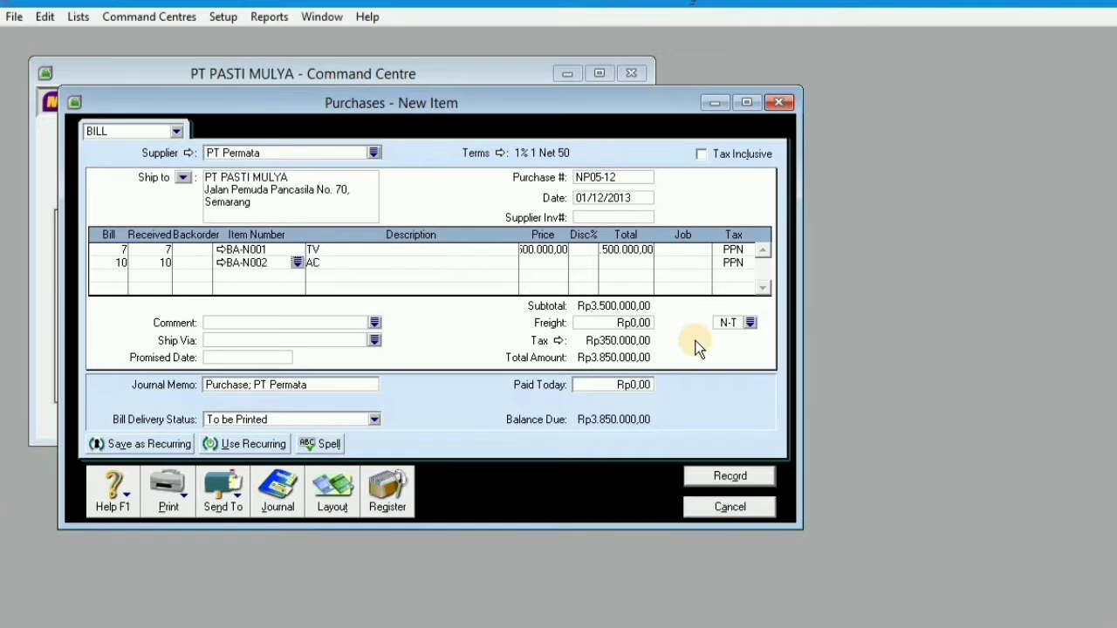
key("Tab")
type("600000")
key("Tab")
key("Tab")
key("Tab")
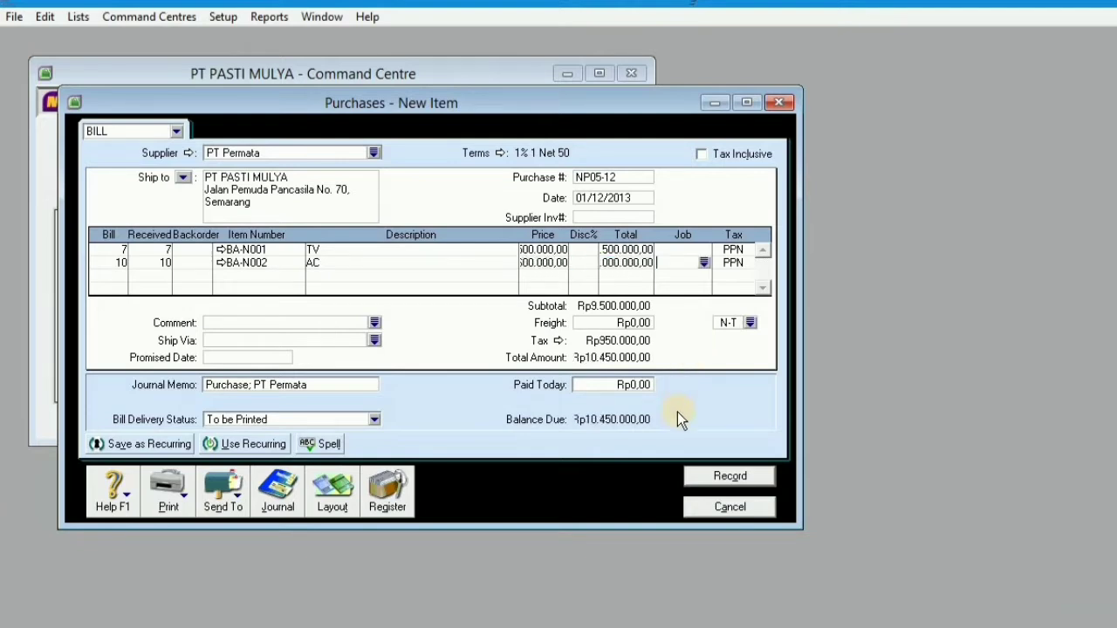
- Set the amount paid today to Rp10.450.000 and review the PT Permata bill's transaction recap
left_click(634, 388)
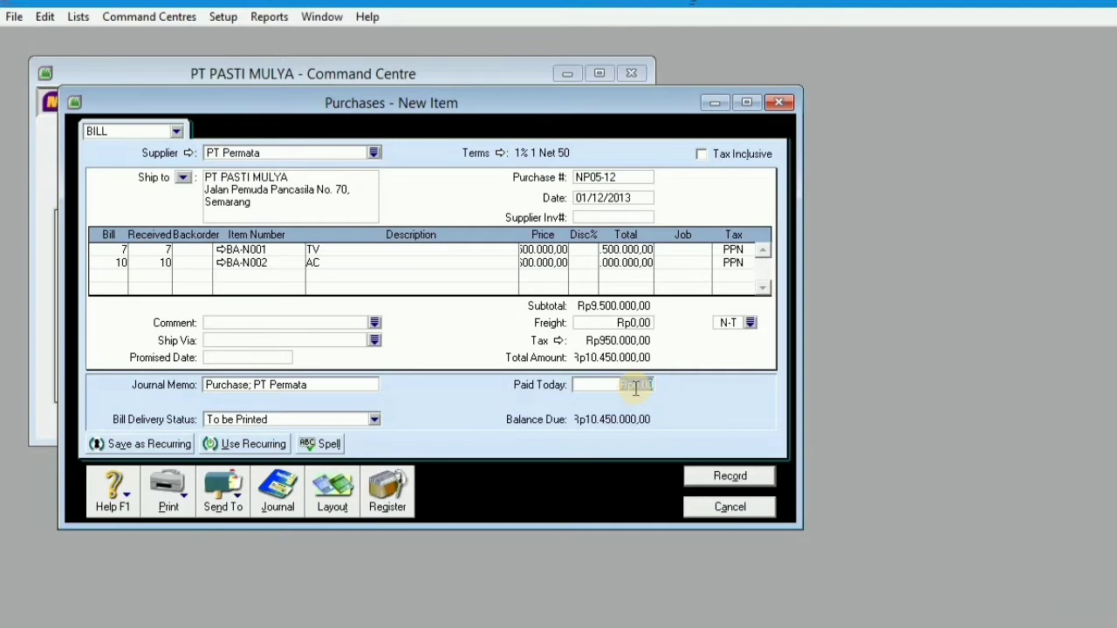
key("BackSpace")
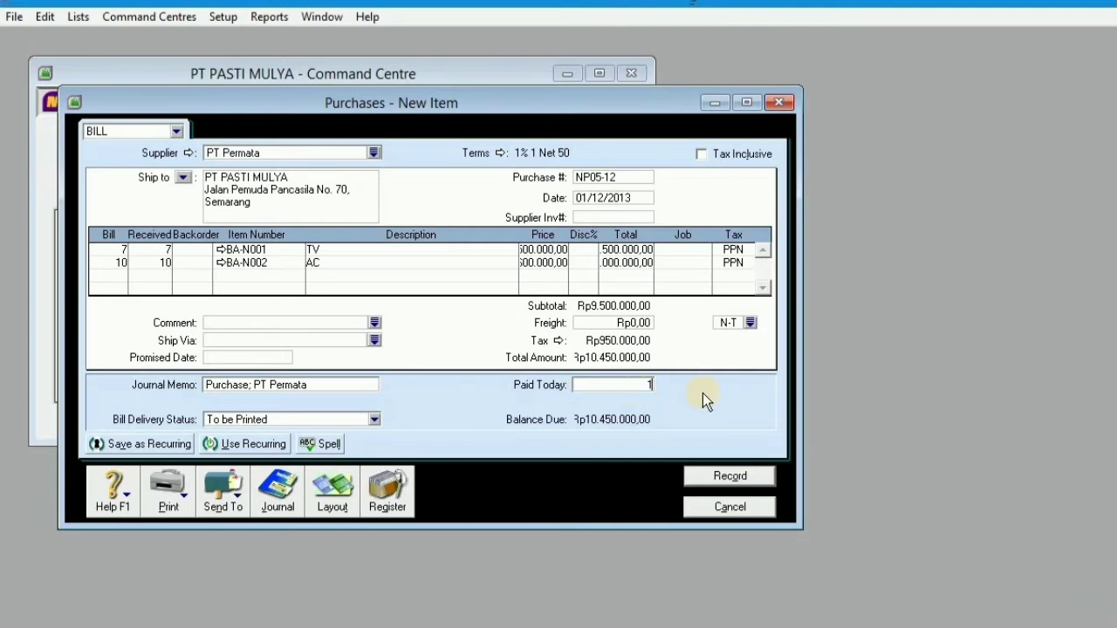
type("10450000")
key("Tab")
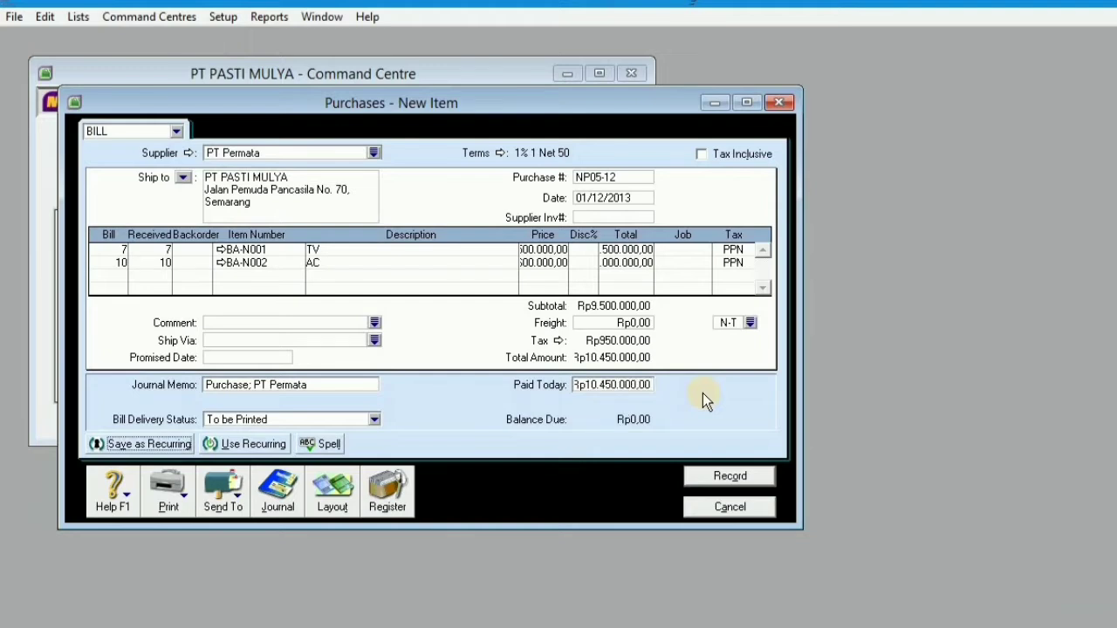
key("ctrl+r")
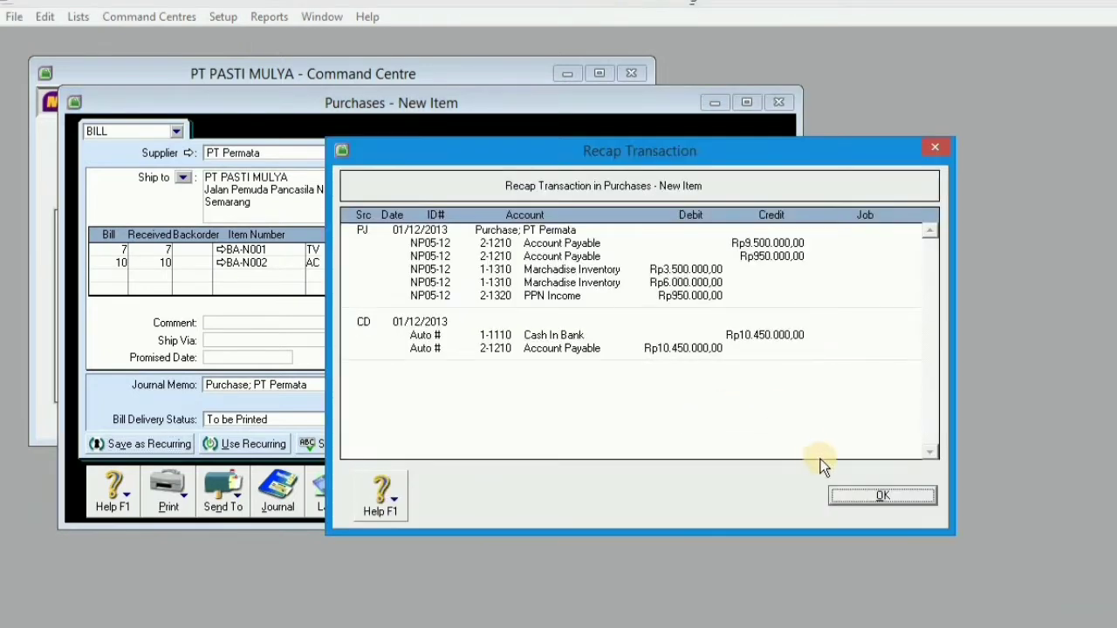
left_click(852, 497)
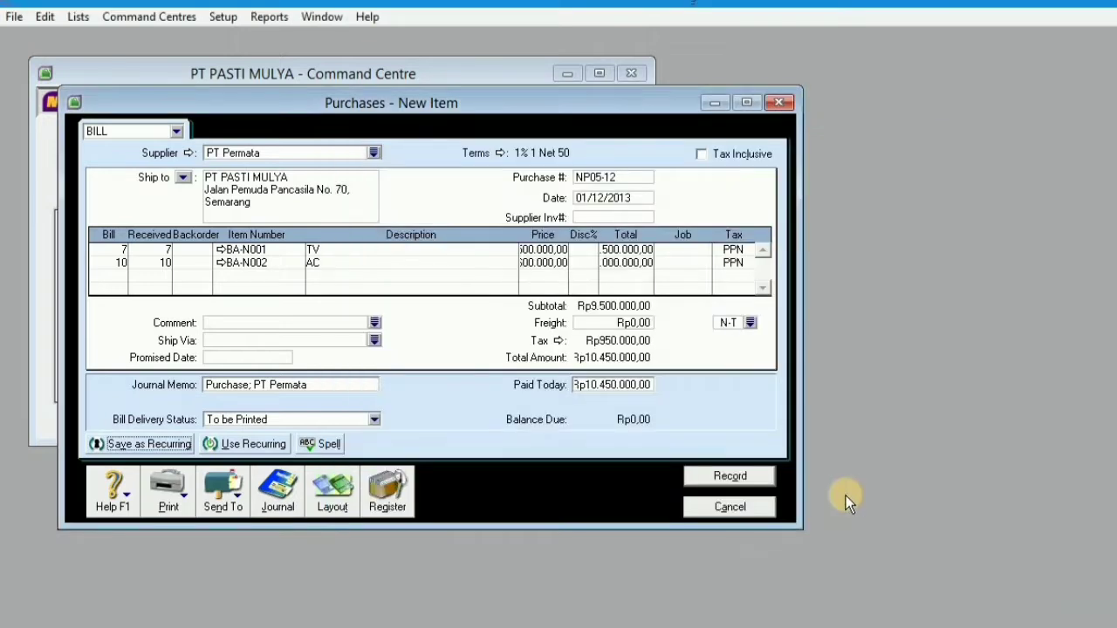
- Record the PT Permata bill, keeping the PPN tax code and accepting the cheque for the payment
left_click(734, 474)
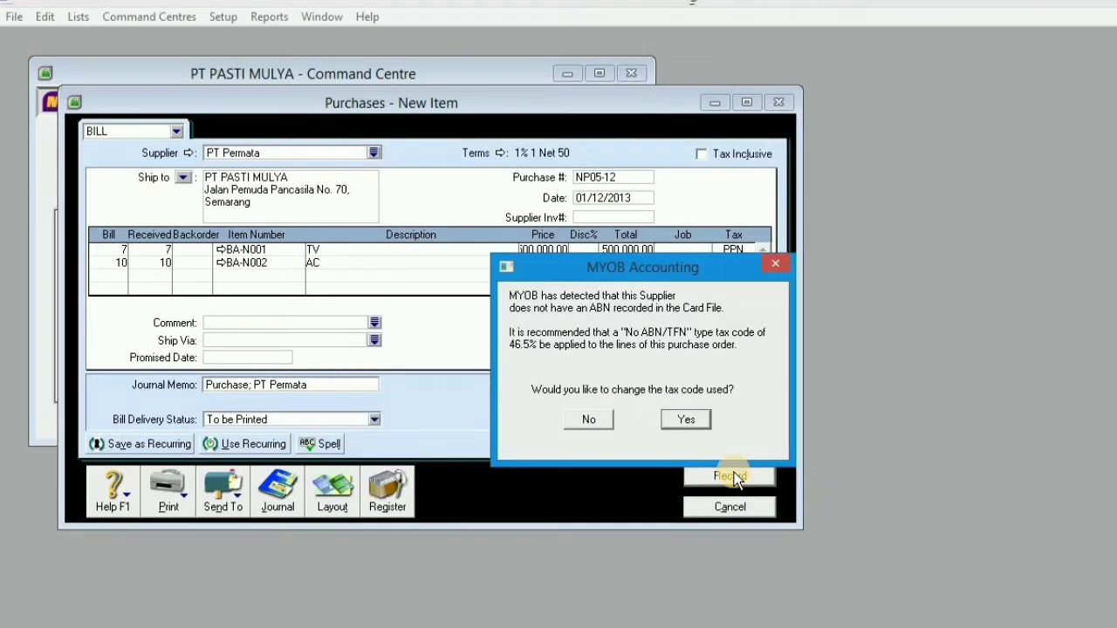
left_click(686, 420)
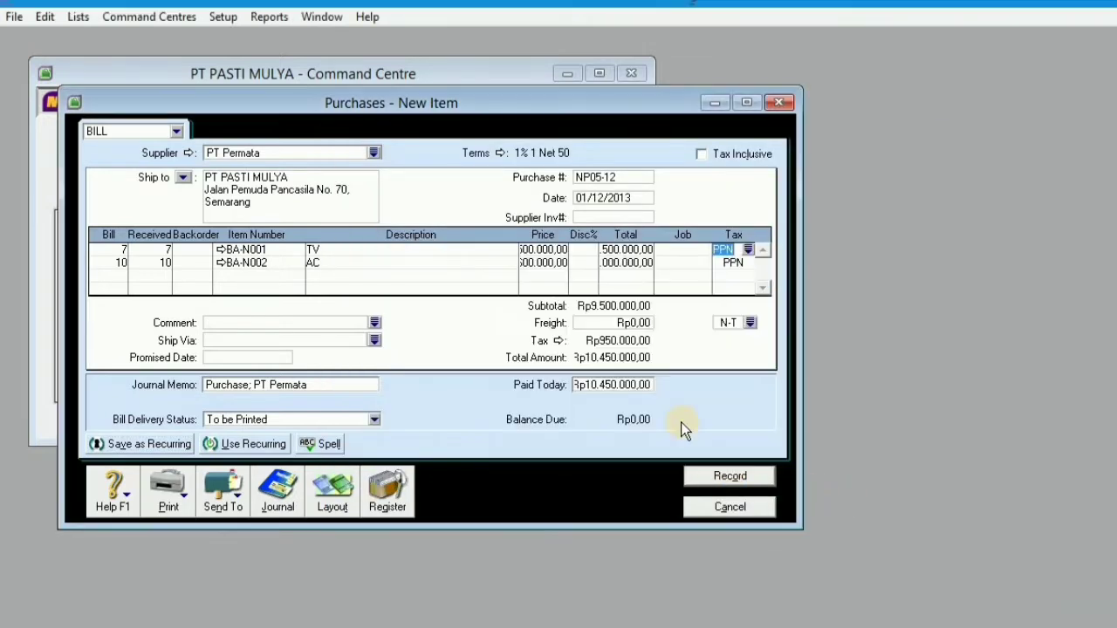
left_click(711, 477)
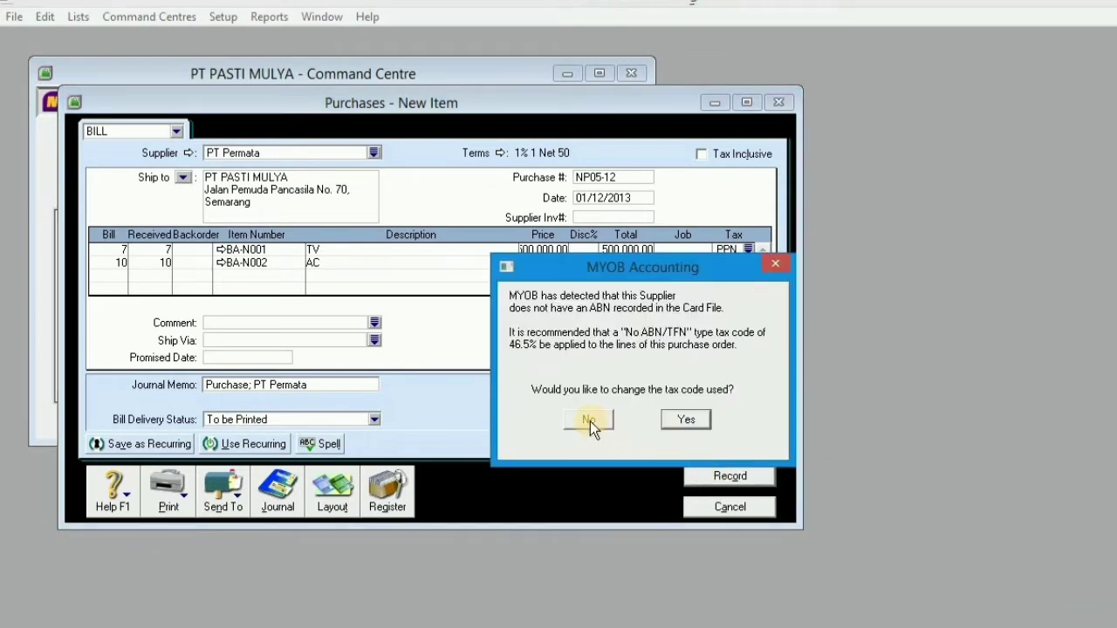
left_click(590, 421)
left_click(740, 487)
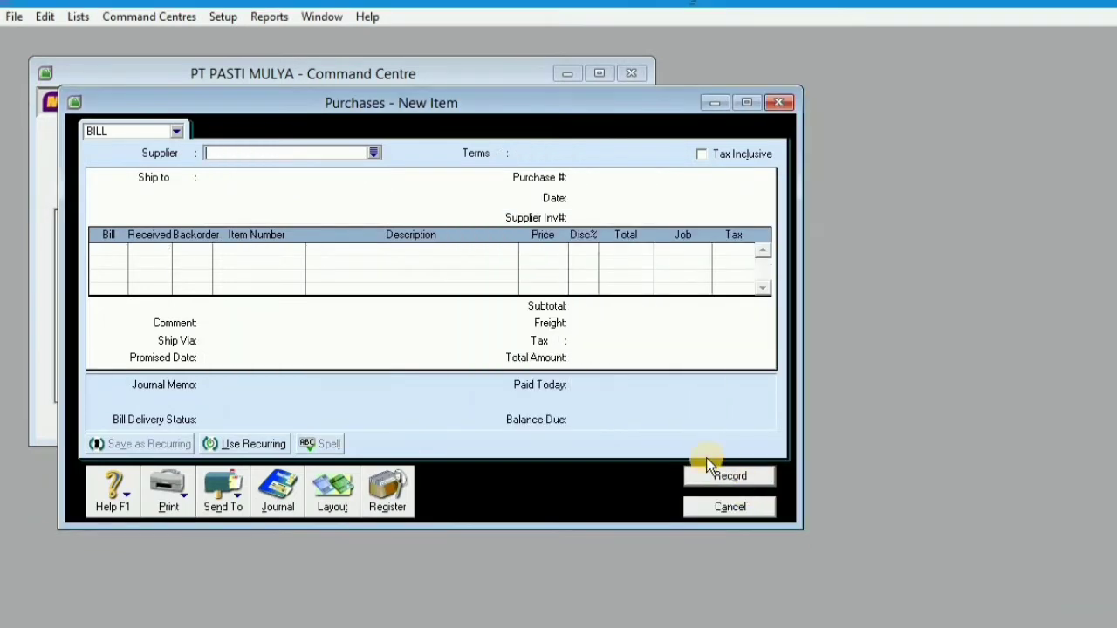
- Start a new item bill for supplier PT Wahyu, enter its purchase number and date it 05/12/2013
left_click(715, 509)
left_click(354, 275)
left_click(373, 153)
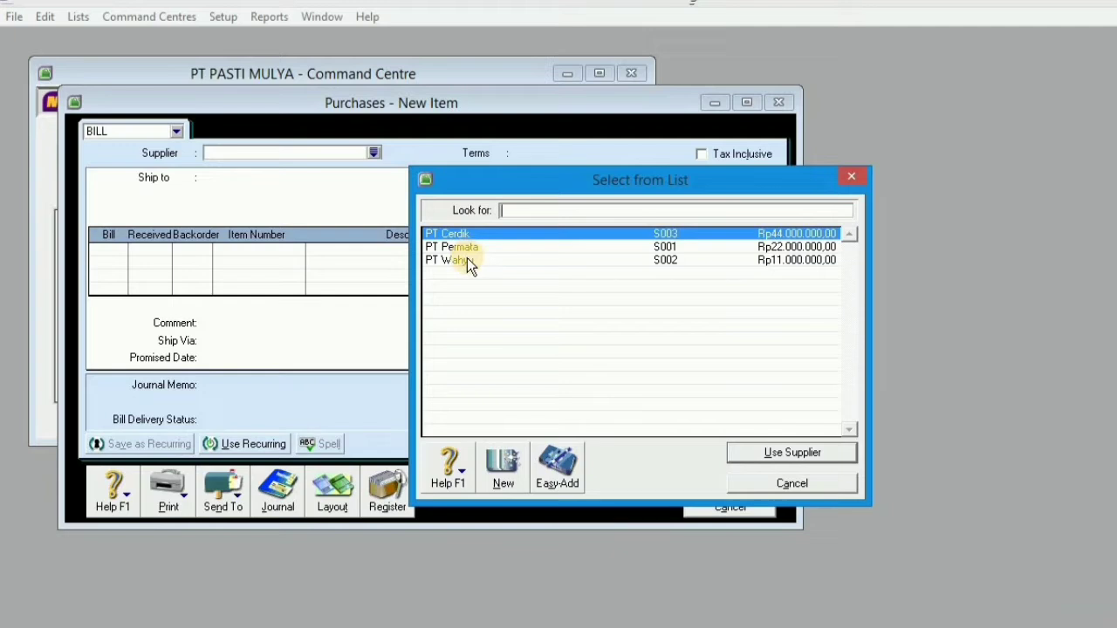
double_click(468, 259)
left_click(603, 180)
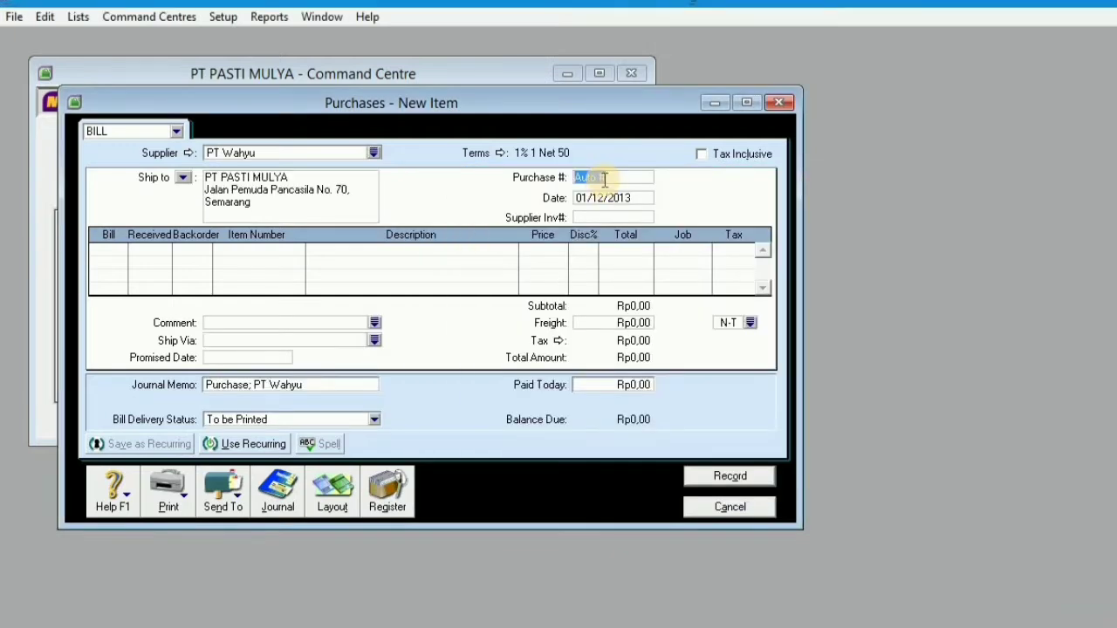
type("L07-12")
left_click(587, 198)
type("05/12/2013")
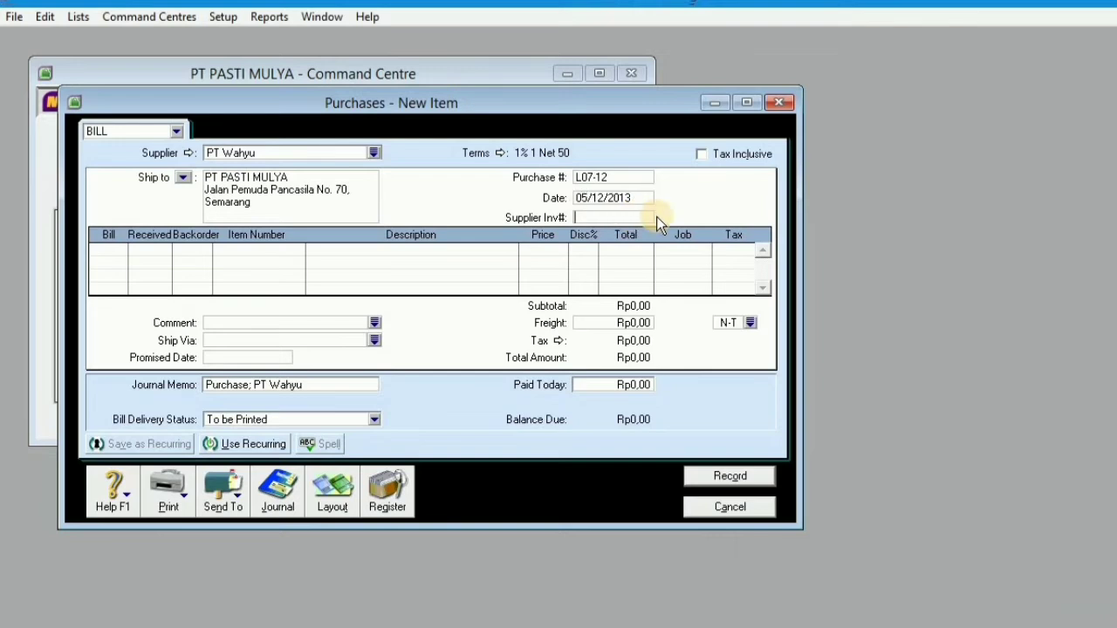
- Enter the first PT Wahyu bill line with 6 units of item BA-N001 at its default price
key("Tab")
key("Tab")
type("6")
key("Tab")
type("B")
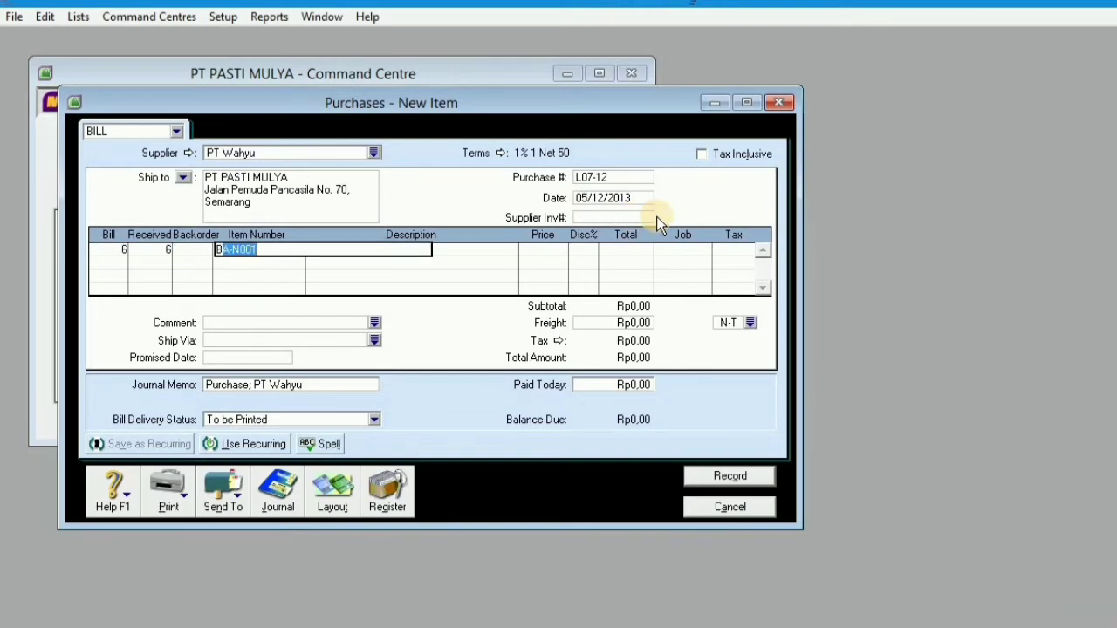
key("Tab")
key("Tab")
key("Return")
- Add a second PT Wahyu bill line with 10 units of item BA-N002
type("10")
key("Tab")
type("B")
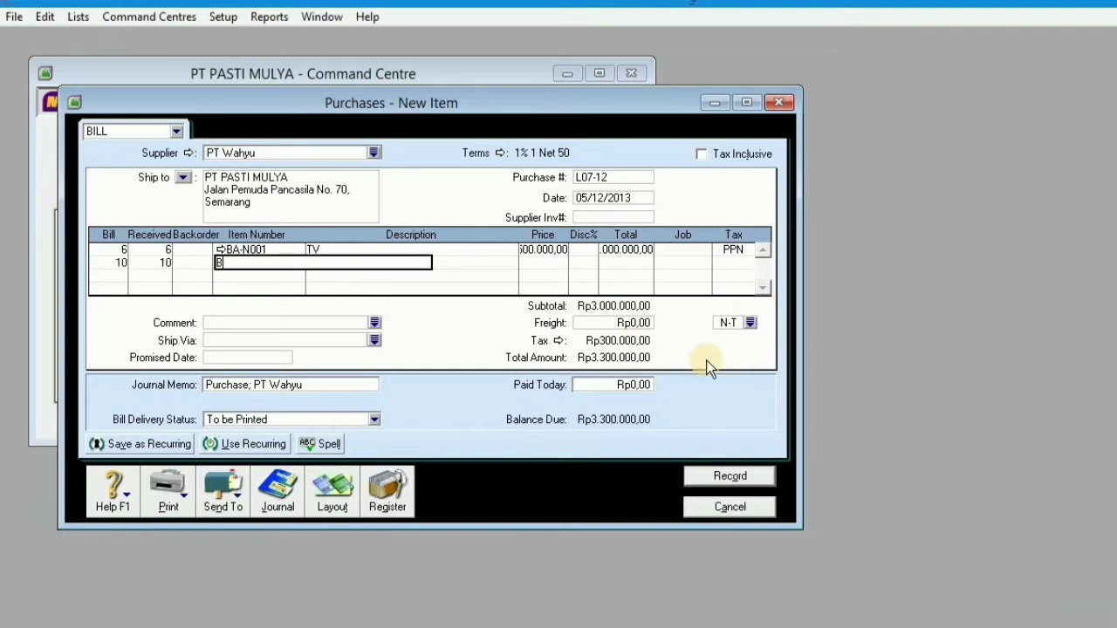
type("A-N002")
key("Tab")
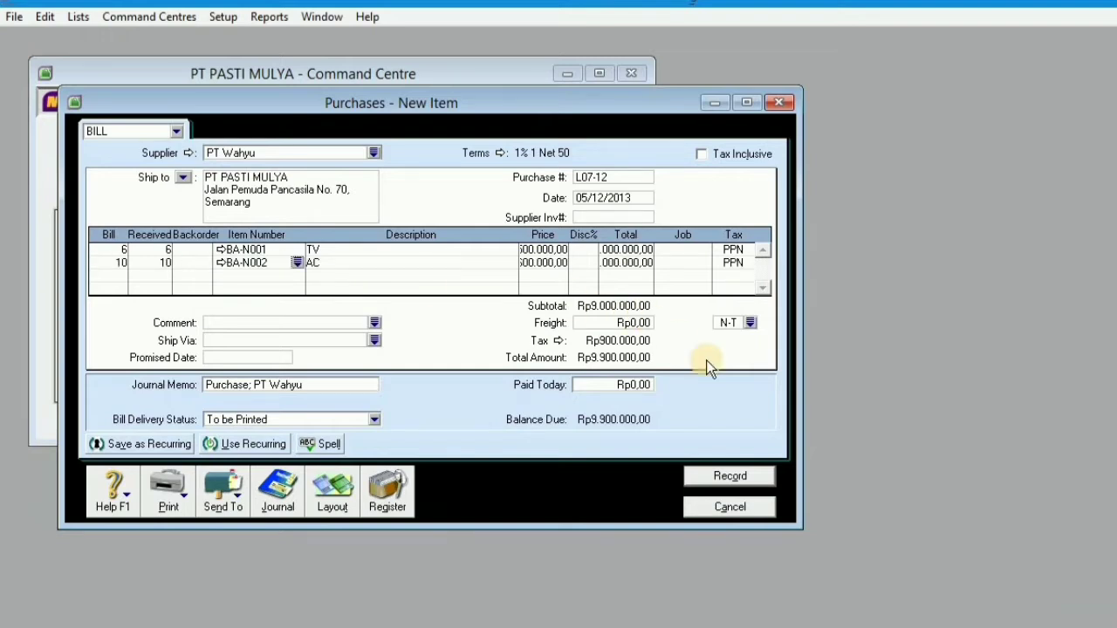
- Set the amount paid today to Rp9.900.000 and review the PT Wahyu bill's transaction recap
left_click(635, 384)
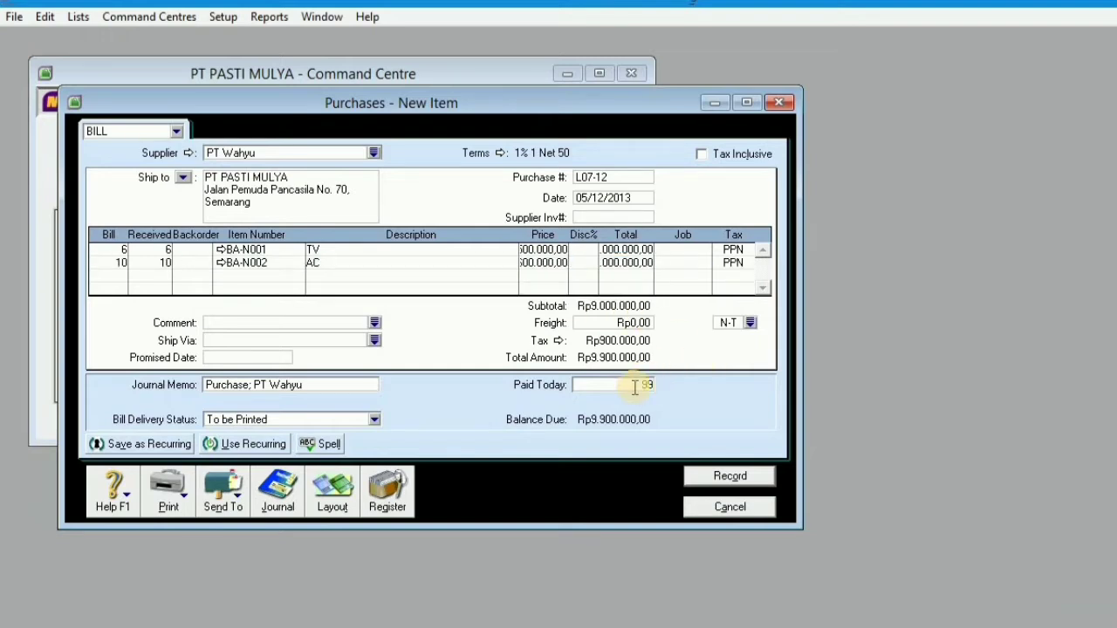
type("9900000")
key("Tab")
left_click(724, 478)
key("ctrl+r")
left_click(841, 495)
- Record the PT Wahyu bill, declining the tax code change and accepting the payment cheque
left_click(742, 477)
left_click(593, 420)
left_click(729, 488)
- Select PT Cerdik as the supplier of the next bill, enter its purchase number and date it 25/12/2013
left_click(376, 155)
double_click(548, 233)
type("MN20-12")
key("Tab")
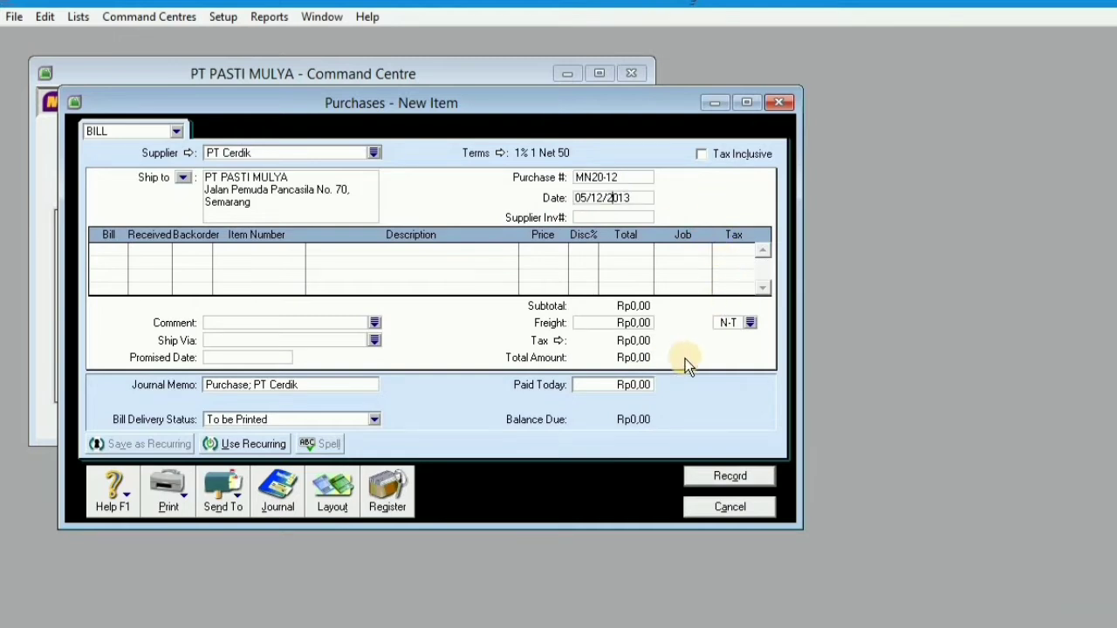
type("25/12/2013")
key("Tab")
- Enter the first PT Cerdik bill line with 10 units of item BA-N001
type("10")
key("Tab")
key("Tab")
type("BA-N001")
key("Tab")
key("Tab")
- Add a second PT Cerdik bill line with 10 units of item BA-N002
left_click(252, 289)
type("10")
key("Tab")
key("Tab")
type("BA-N002")
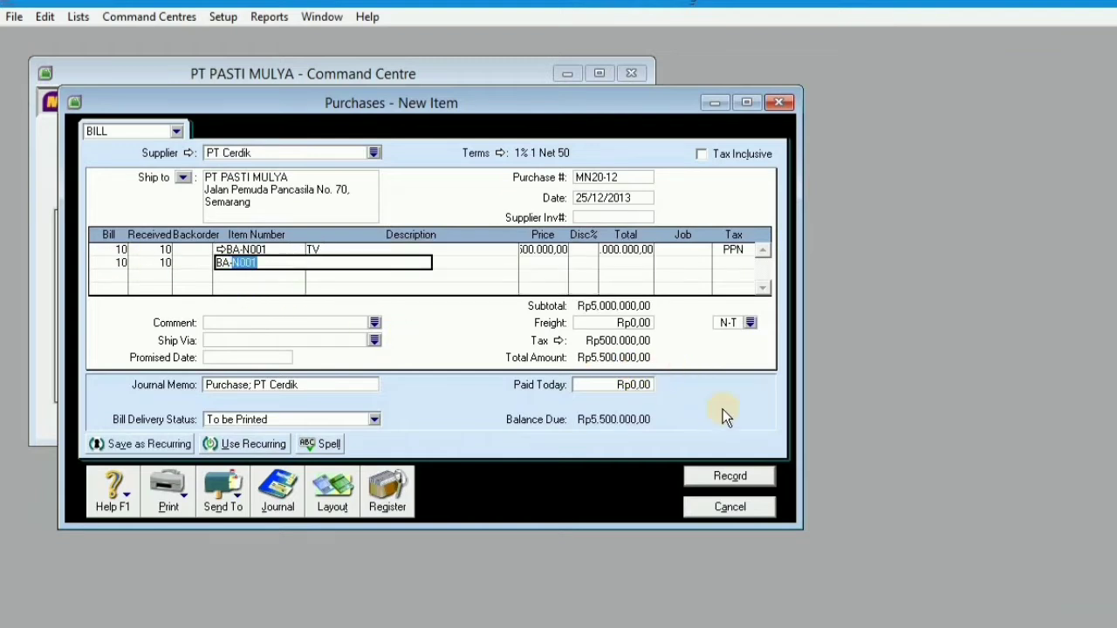
key("Tab")
- Set the amount paid today to Rp12.100.000 and review the PT Cerdik bill's transaction recap
left_click(623, 384)
type("12.100.000")
key("Tab")
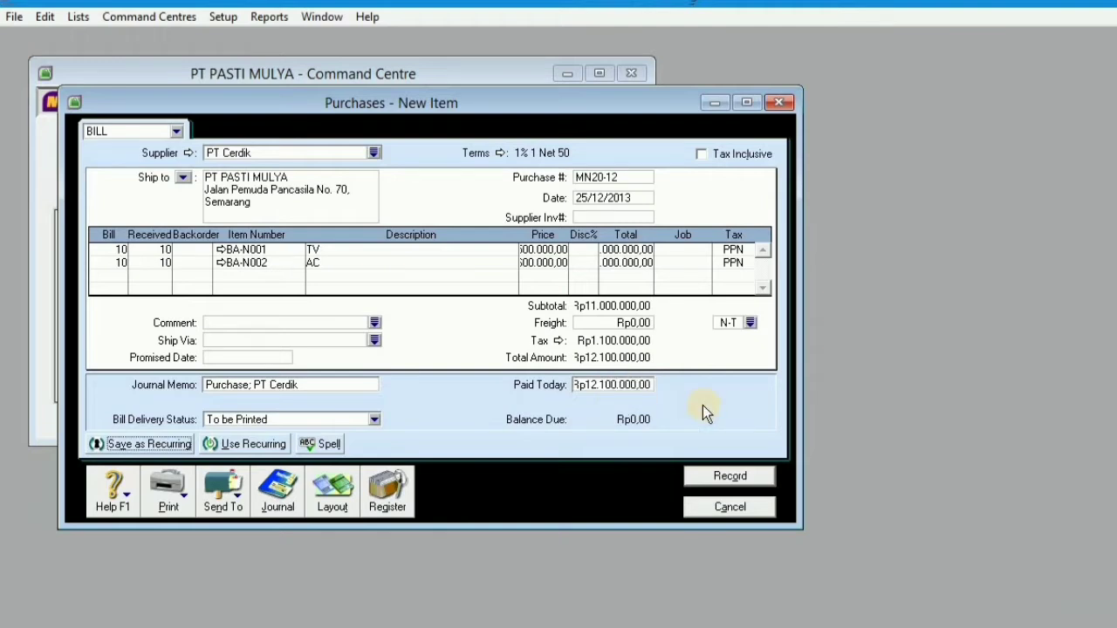
key("ctrl+r")
left_click(873, 495)
- Record the PT Cerdik bill without changing the tax code, accept the payment cheque and close purchase entry
left_click(731, 478)
left_click(589, 418)
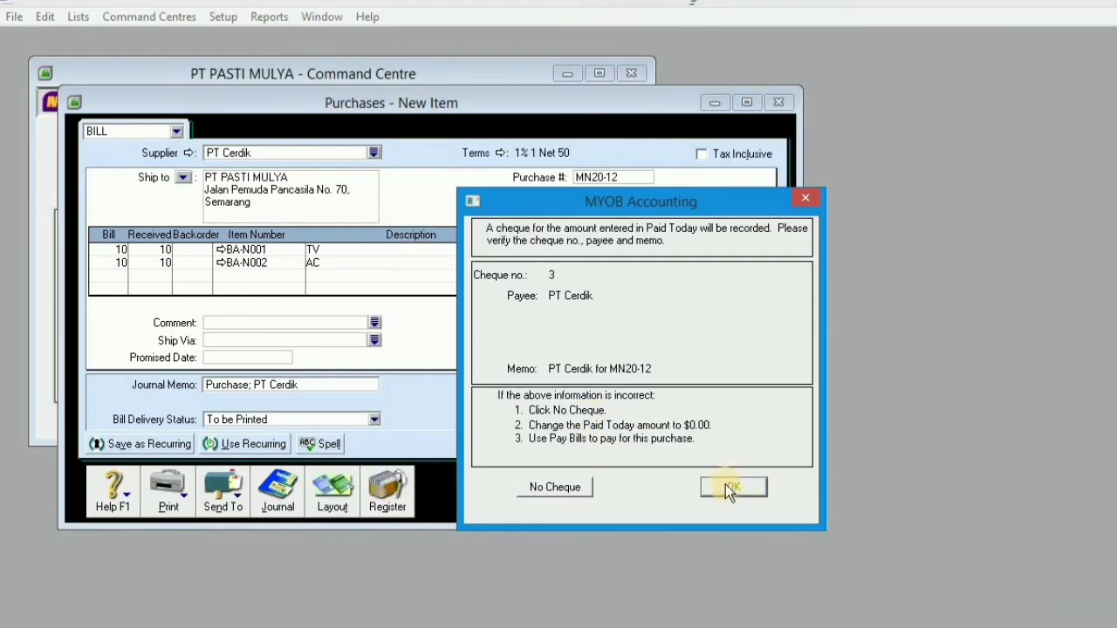
left_click(731, 488)
left_click(713, 514)
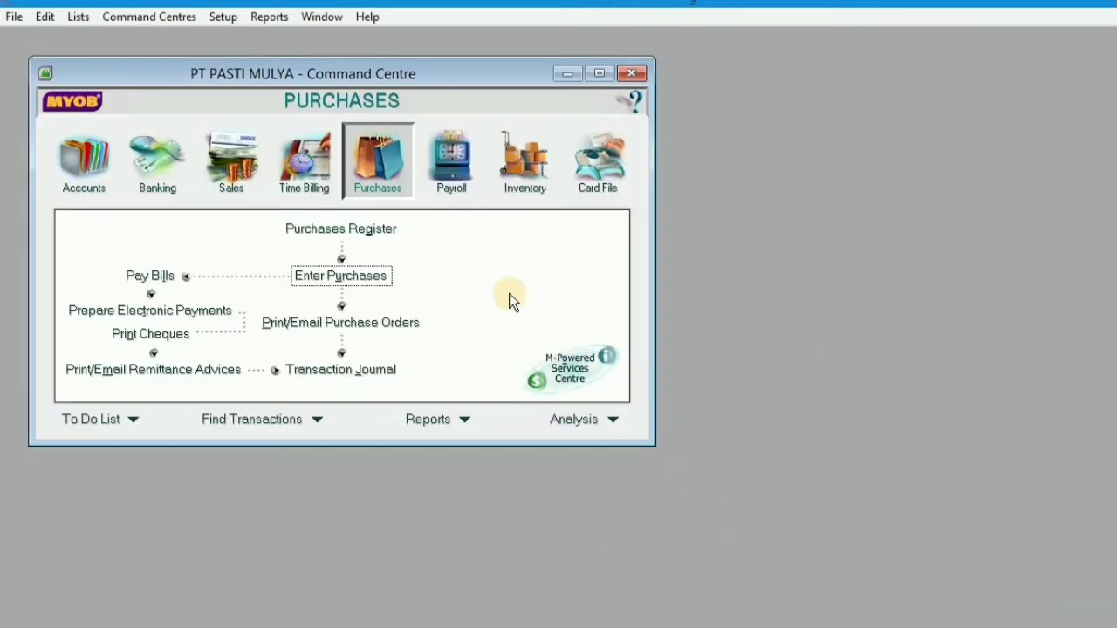
- Start a new purchase from the Returns & Debits view of the Purchases Register
left_click(371, 232)
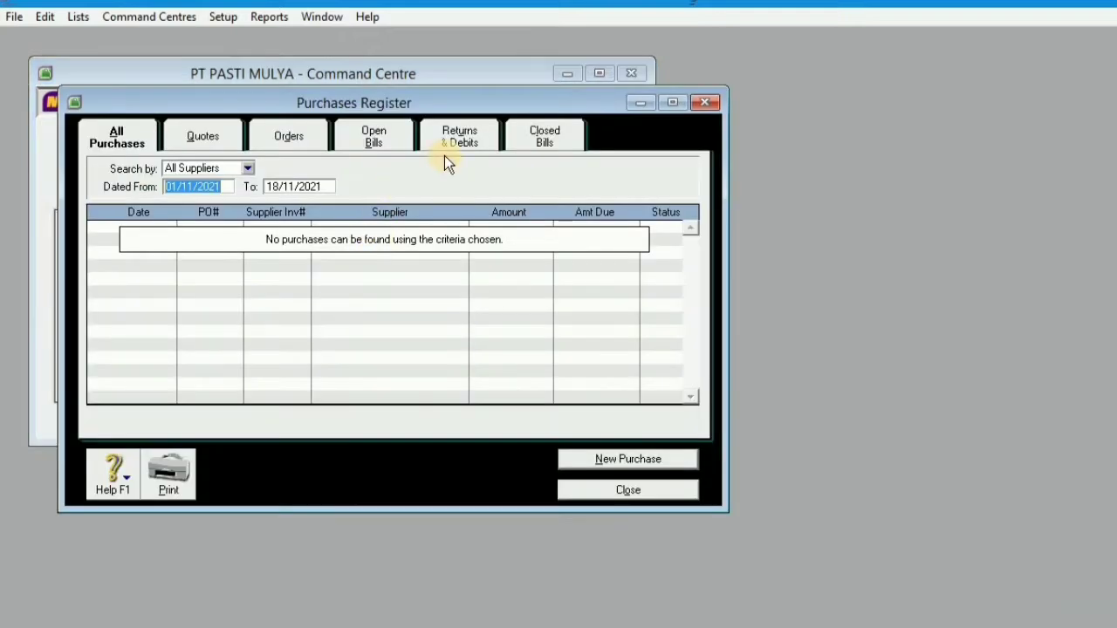
left_click(453, 145)
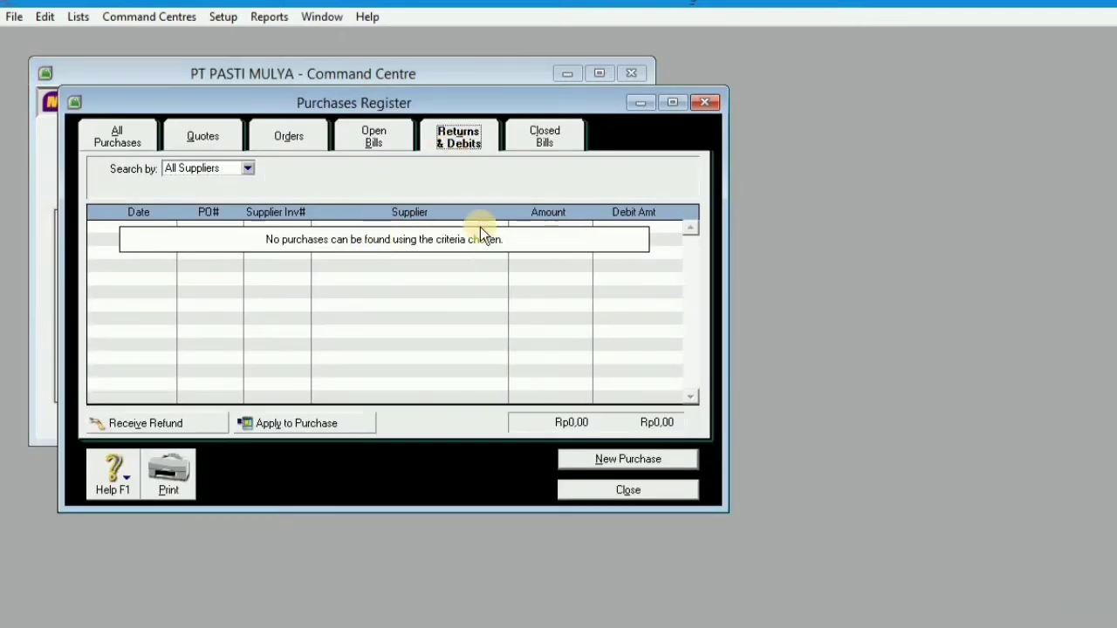
left_click(587, 462)
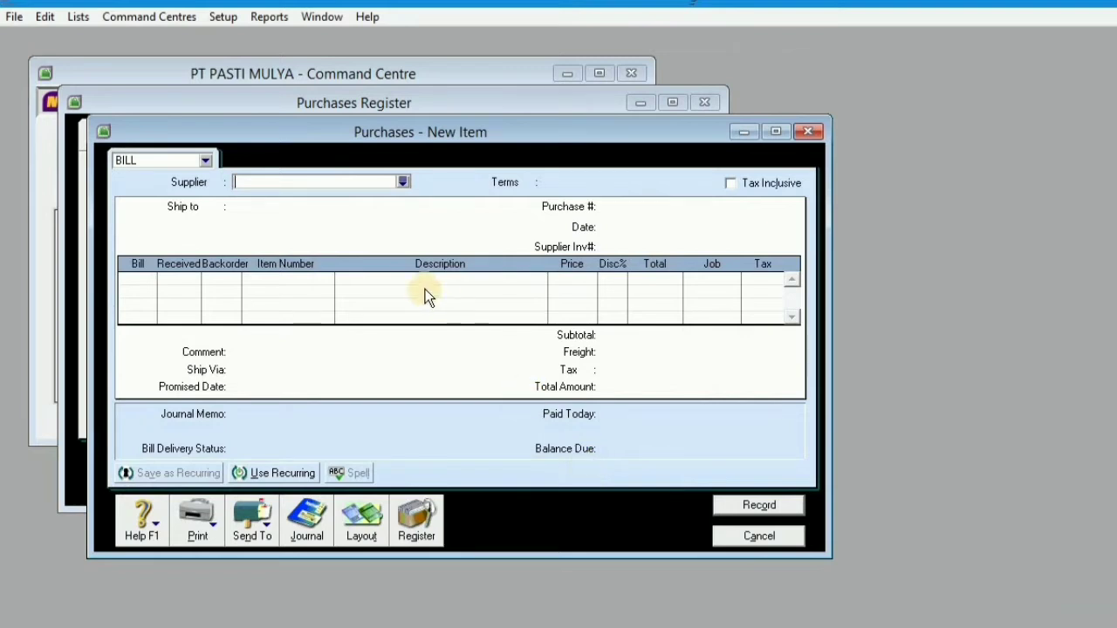
- Select PT Permata as the supplier of the new purchase and enter its purchase number
left_click(402, 182)
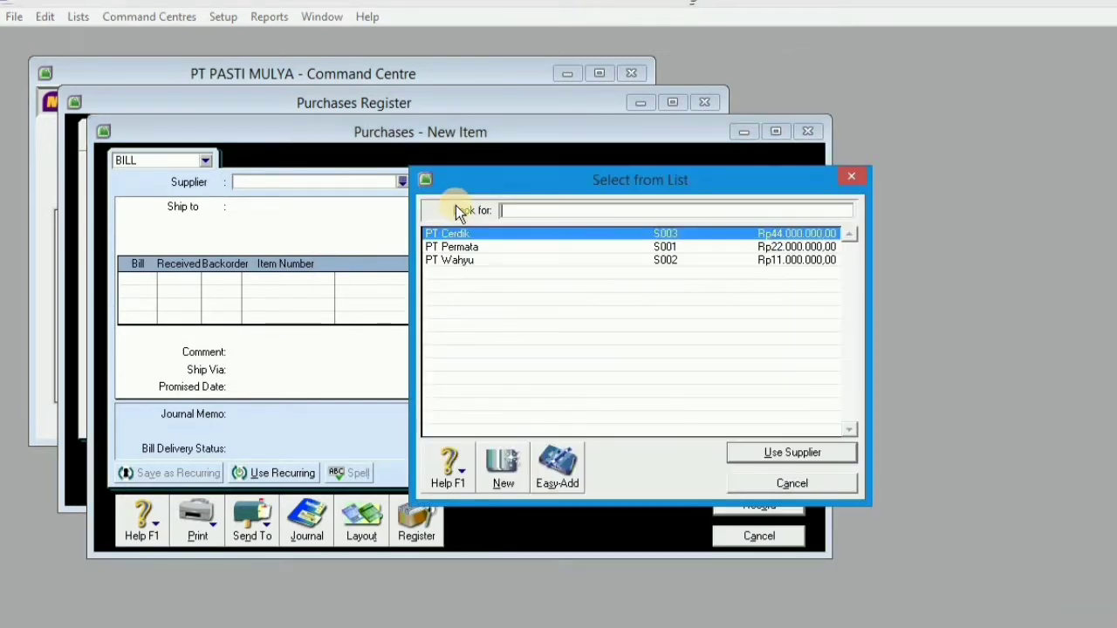
double_click(475, 248)
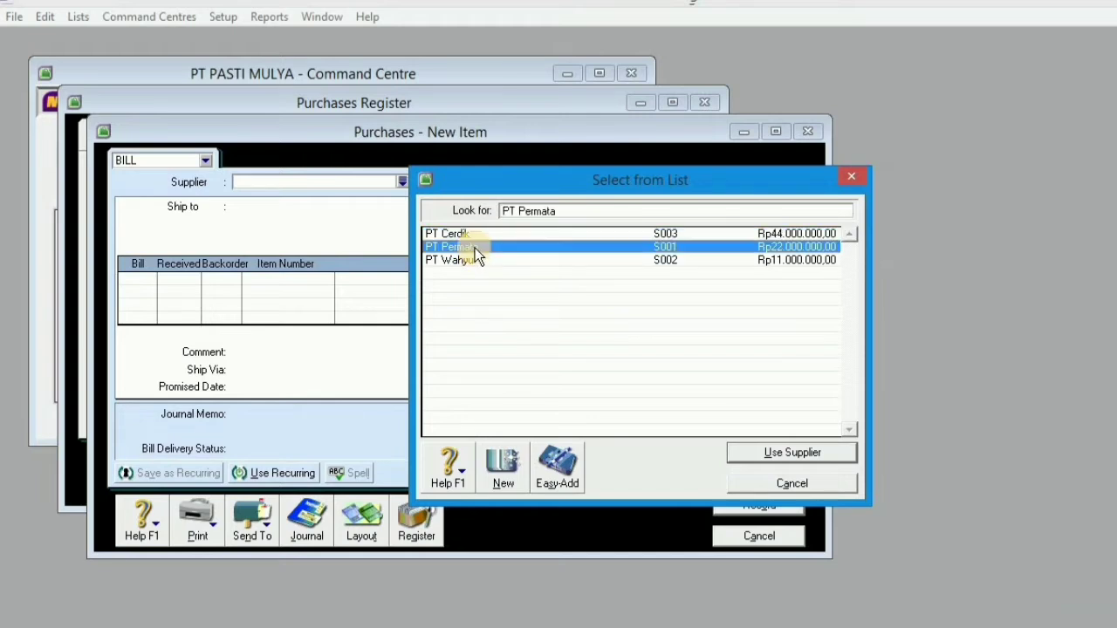
left_click(617, 206)
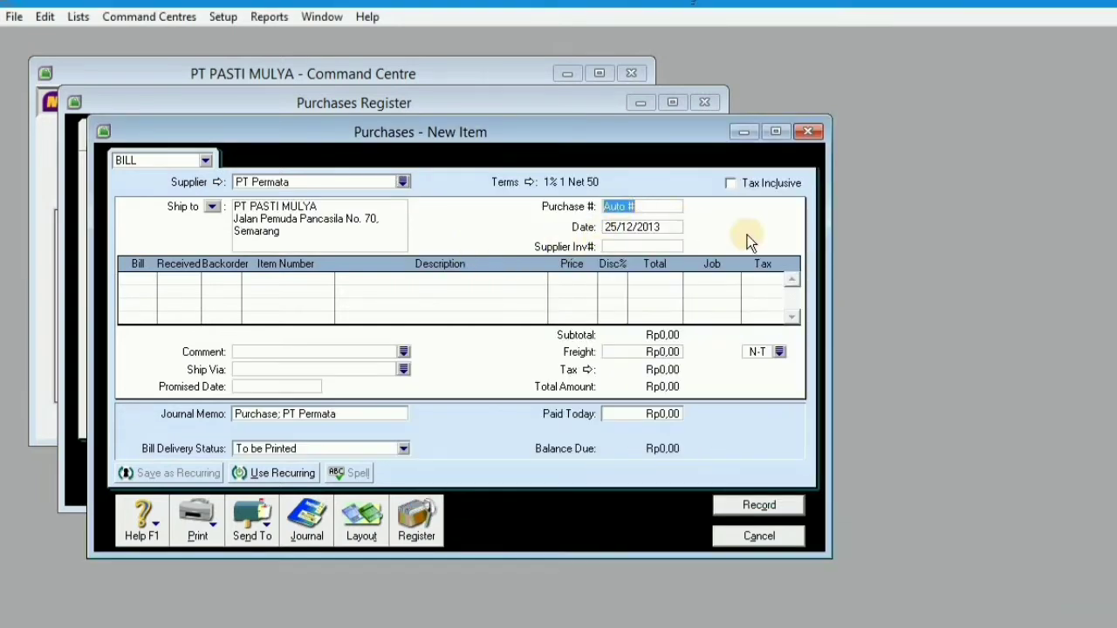
type("BKM-02")
- Set the date of the PT Permata purchase return BKM-02 to 02/12/2013
key("Tab")
key("Left")
key("Left")
key("Left")
key("Left")
key("Left")
key("Left")
key("Left")
key("Left")
key("Left")
key("Left")
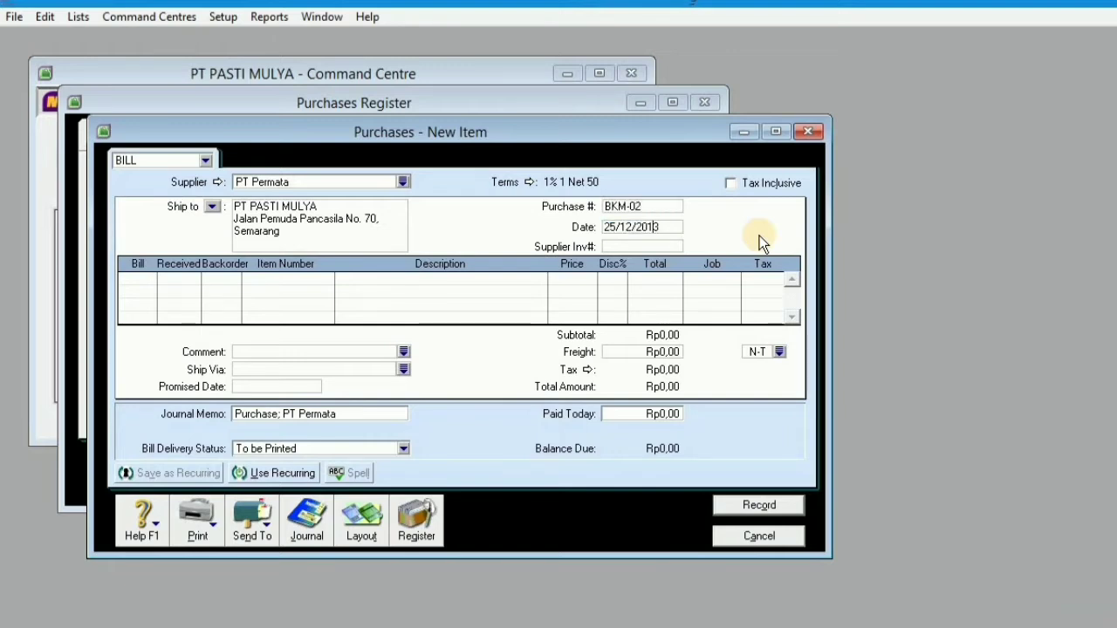
key("Right")
key("Right")
key("BackSpace")
key("Tab")
key("Tab")
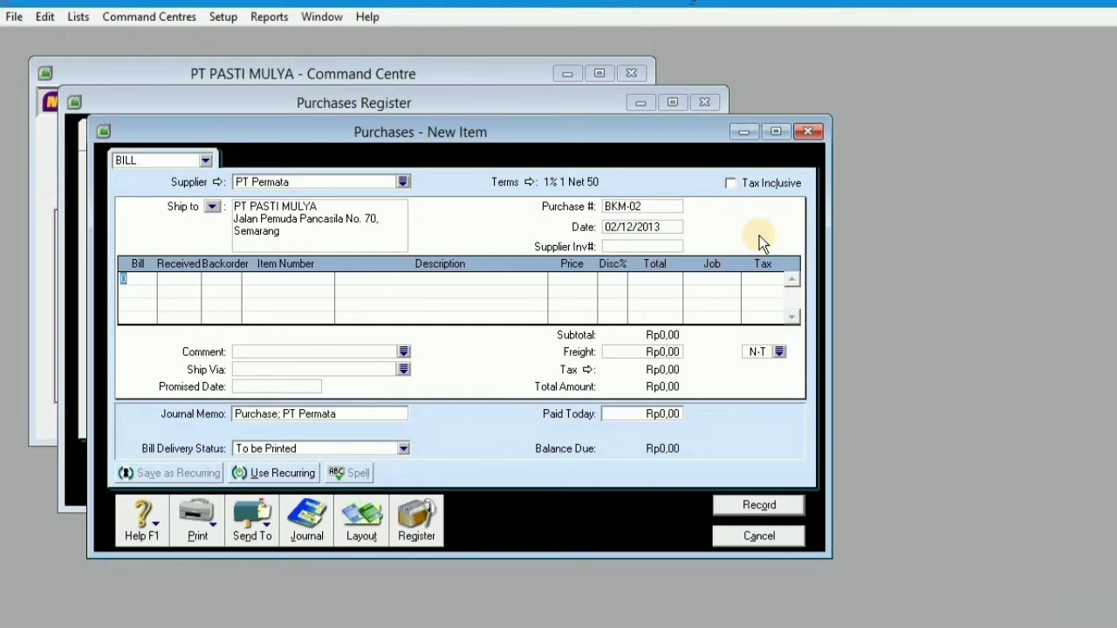
- Enter a return line of -1 unit of item BA-N001 on the PT Permata bill
type("1")
key("Tab")
key("Tab")
type("BA")
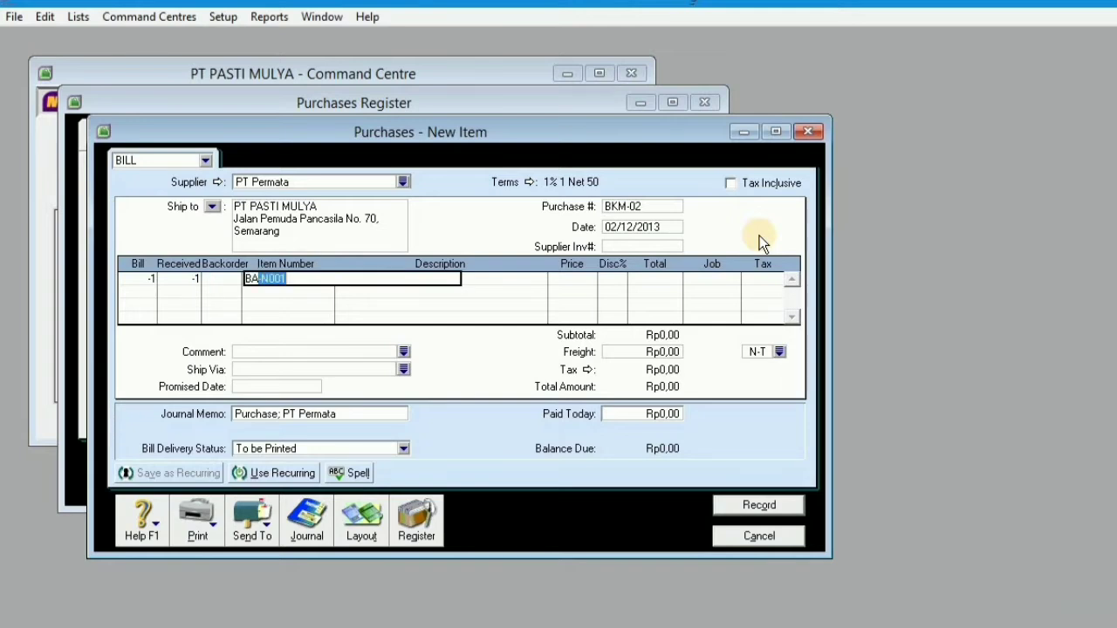
key("Tab")
- Add a second return line of -2 units of item BA-N002 to the PT Permata bill
left_click(148, 289)
type("-2")
key("Tab")
key("Tab")
type("BA-N00")
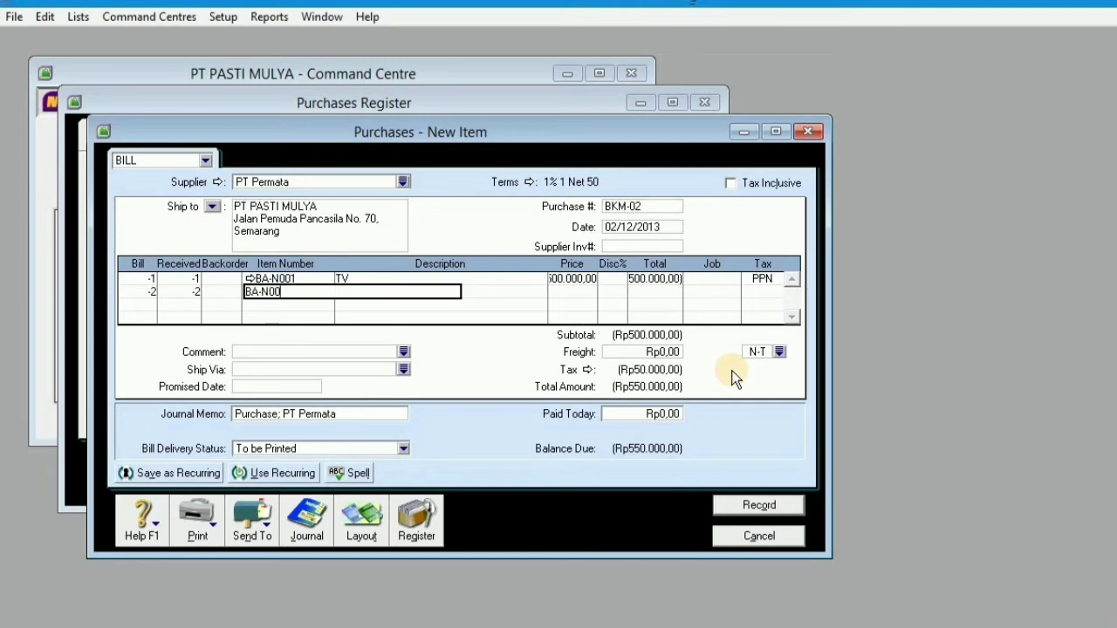
type("2")
key("Tab")
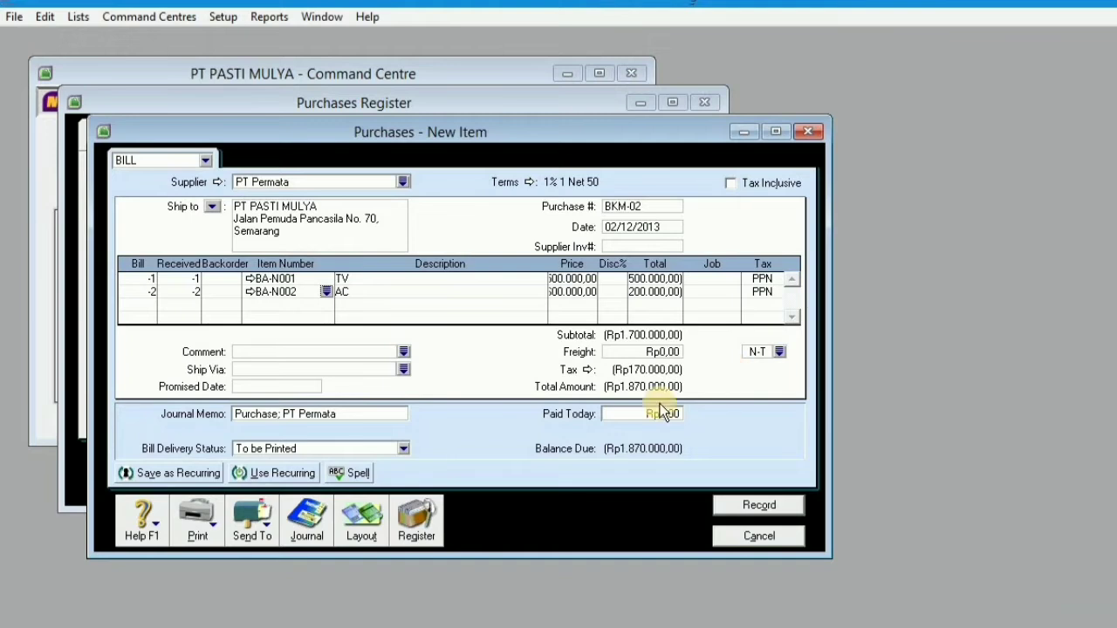
- Review the transaction recap of the PT Permata return, record it and return to the Purchases Register
left_click(736, 513)
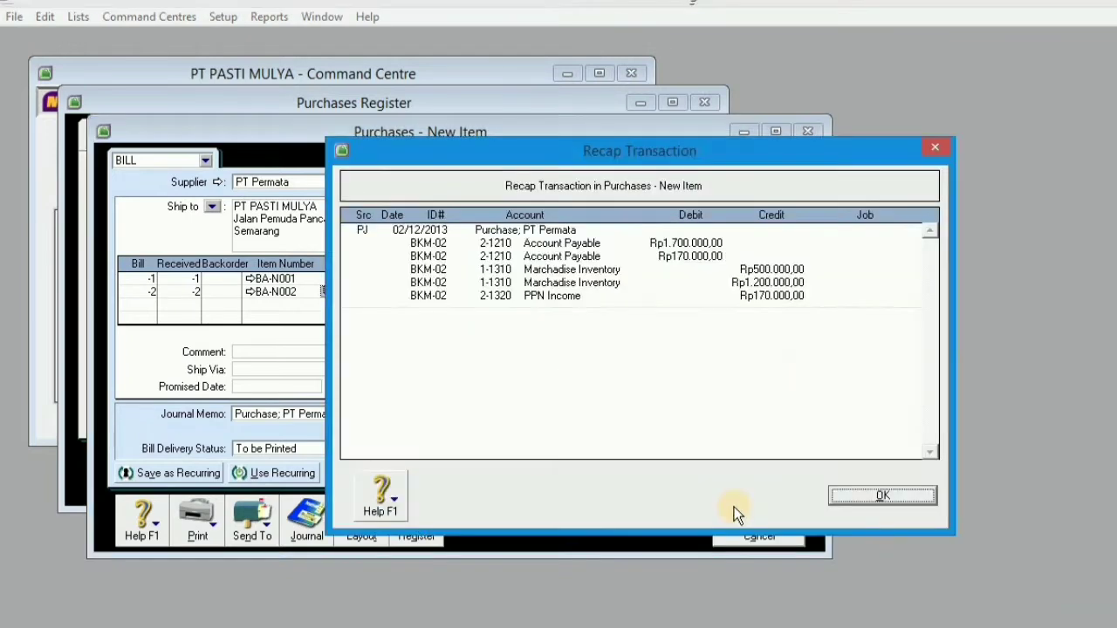
left_click(862, 496)
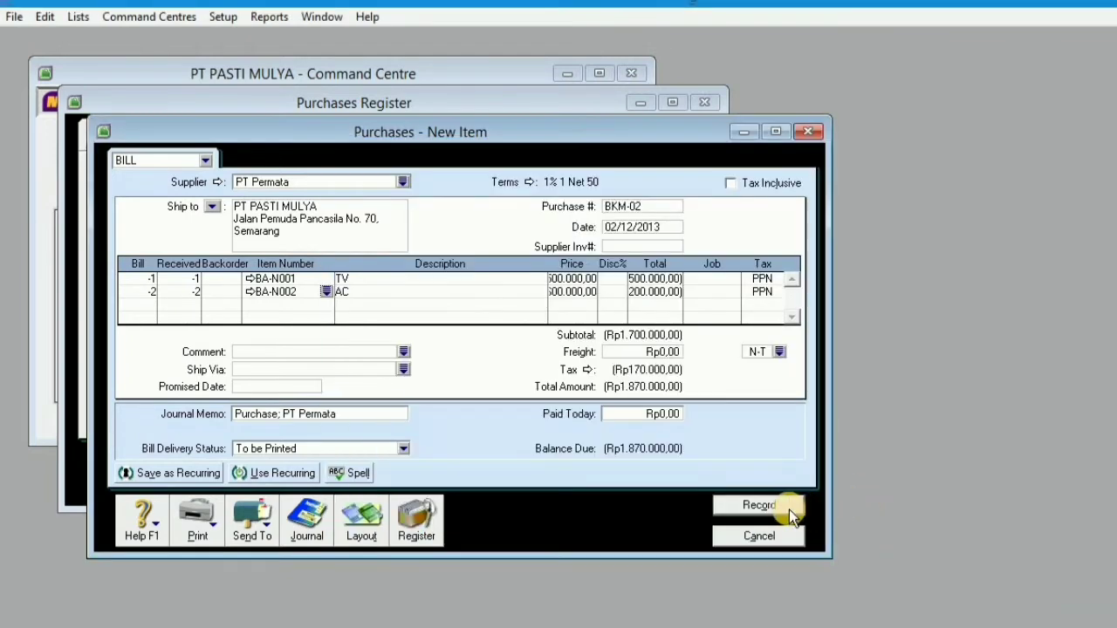
left_click(789, 510)
left_click(755, 538)
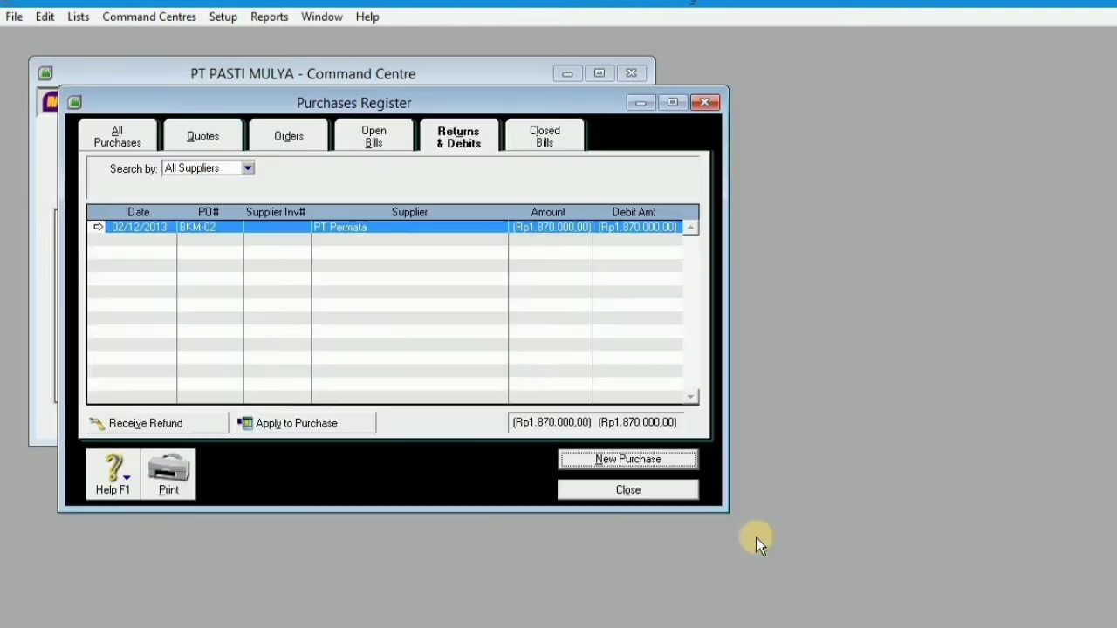
- Start a refund receipt for the PT Permata return, with ID BKM-02 and date 02/12/2013
left_click(192, 423)
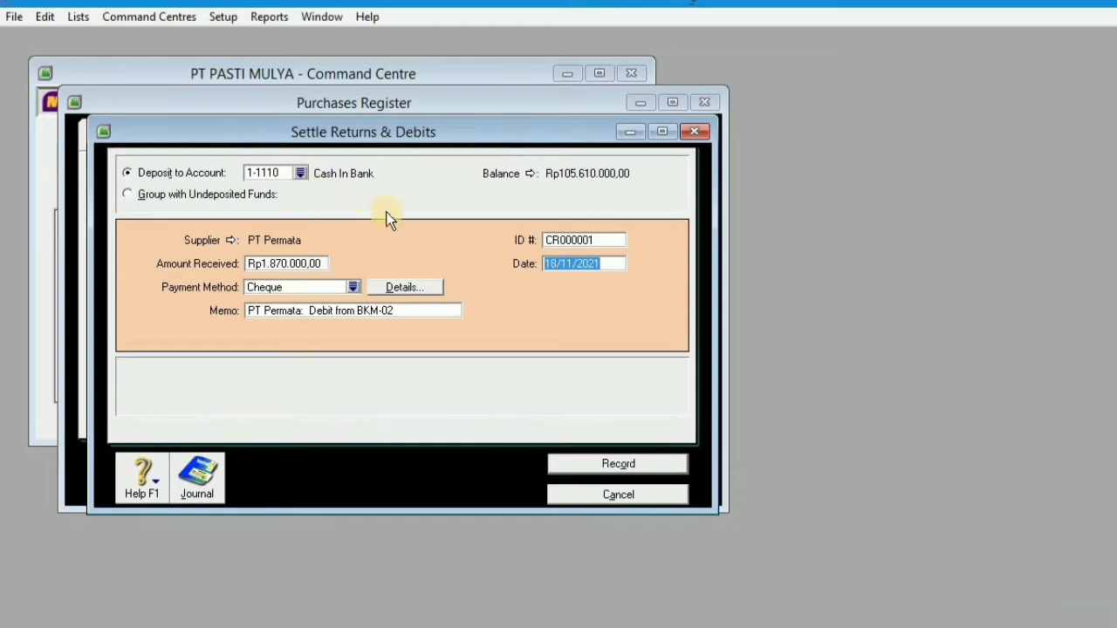
left_click(555, 241)
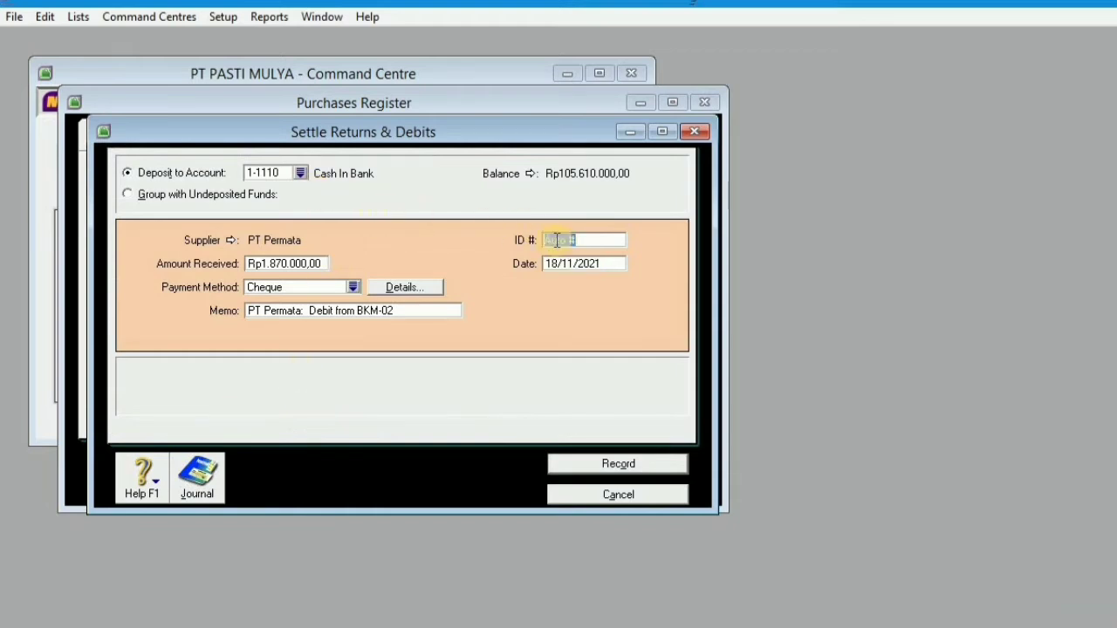
type("BKM-01")
key("Tab")
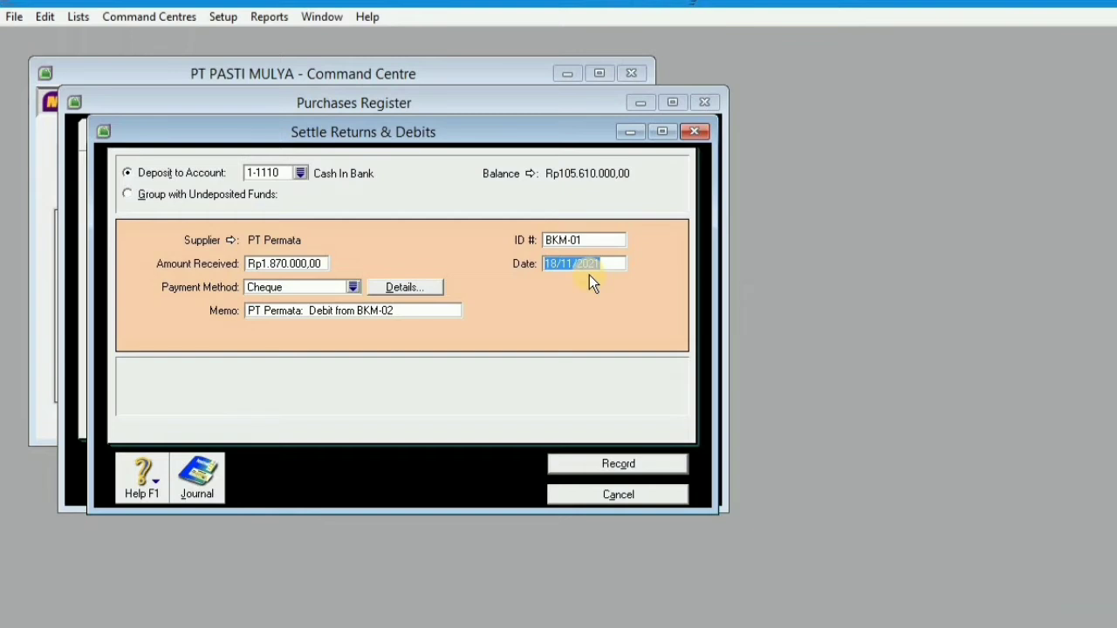
left_click(586, 242)
key("BackSpace")
type("2")
key("Tab")
type("2/12/2013")
key("Tab")
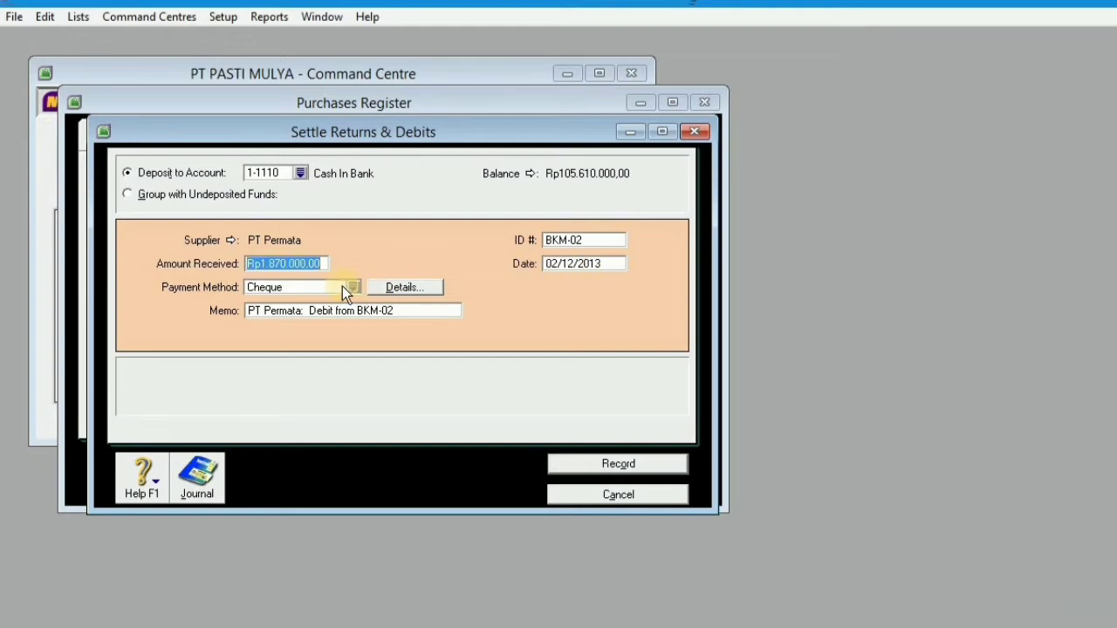
- Review the refund's transaction recap, record the PT Permata refund and close the Purchases Register
key("ctrl+r")
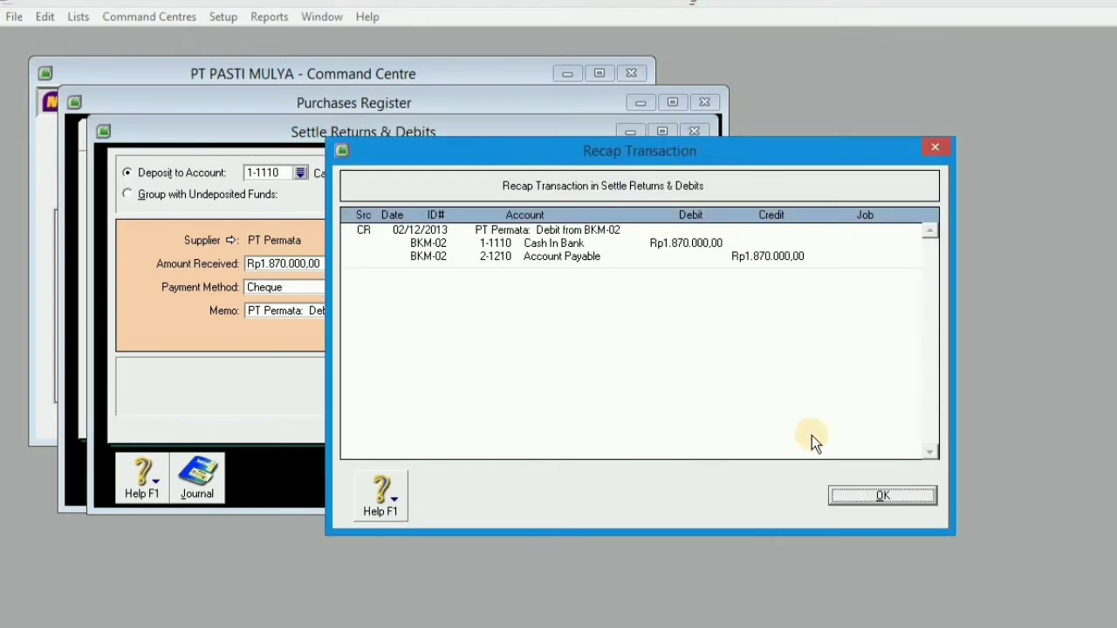
left_click(841, 493)
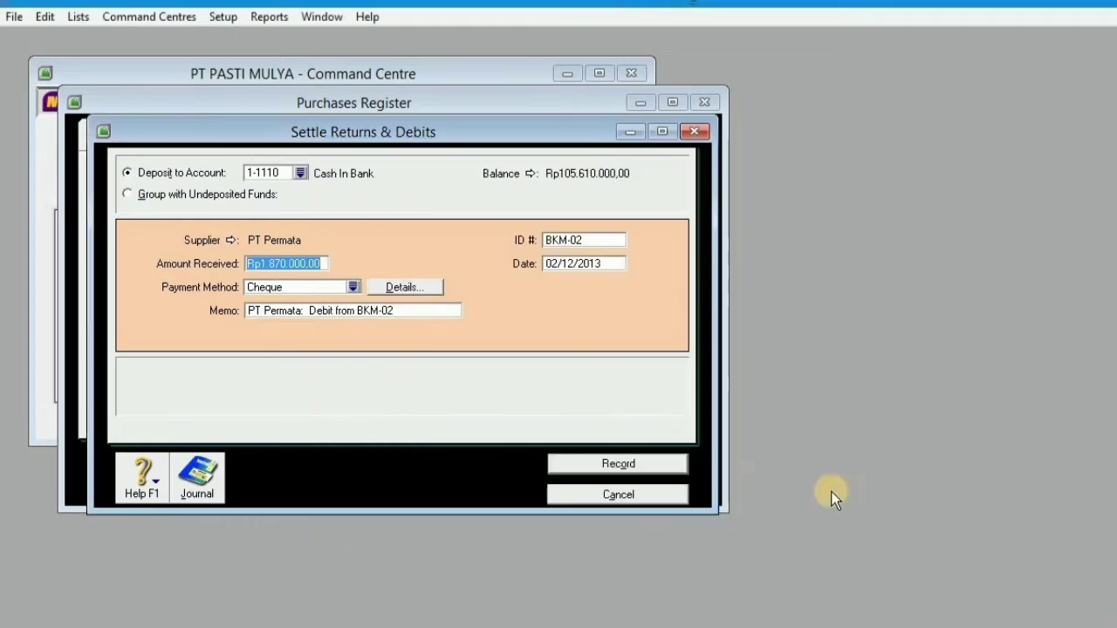
left_click(648, 469)
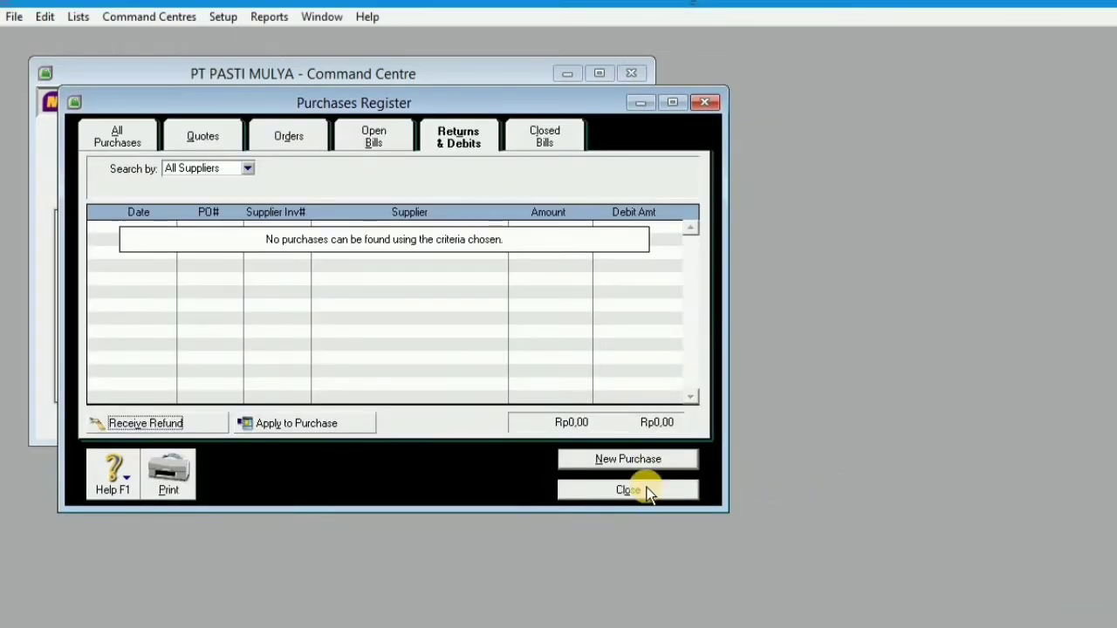
left_click(648, 491)
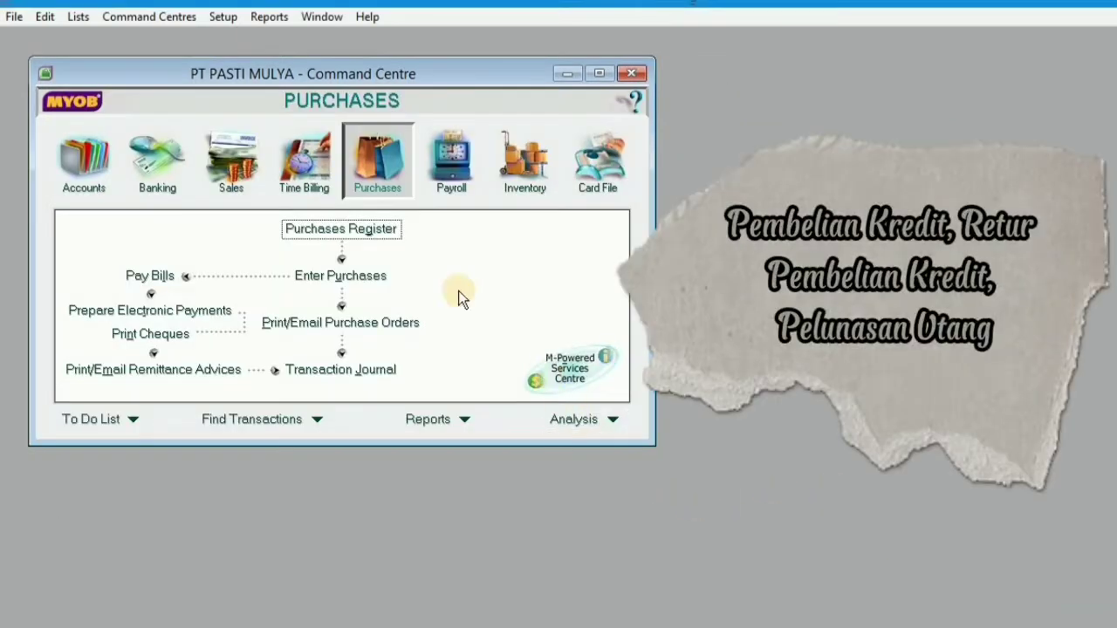
- Start a PT Permata bill numbered NP11-12, dated 06/12/2013, with 5 units of item BA-N001
left_click(370, 288)
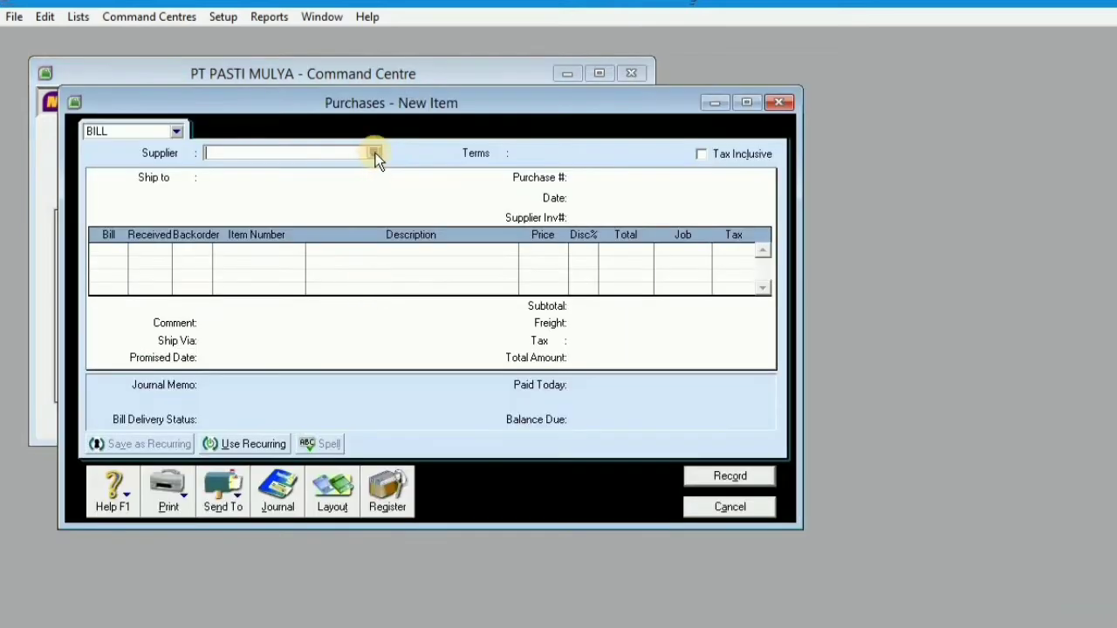
left_click(375, 152)
double_click(443, 247)
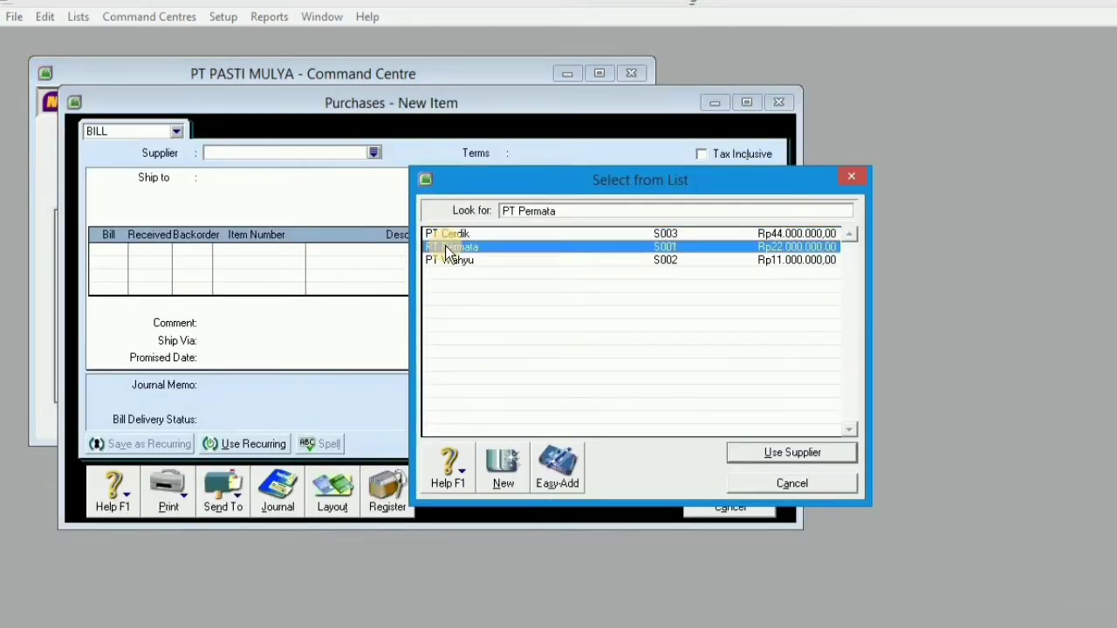
left_click(622, 177)
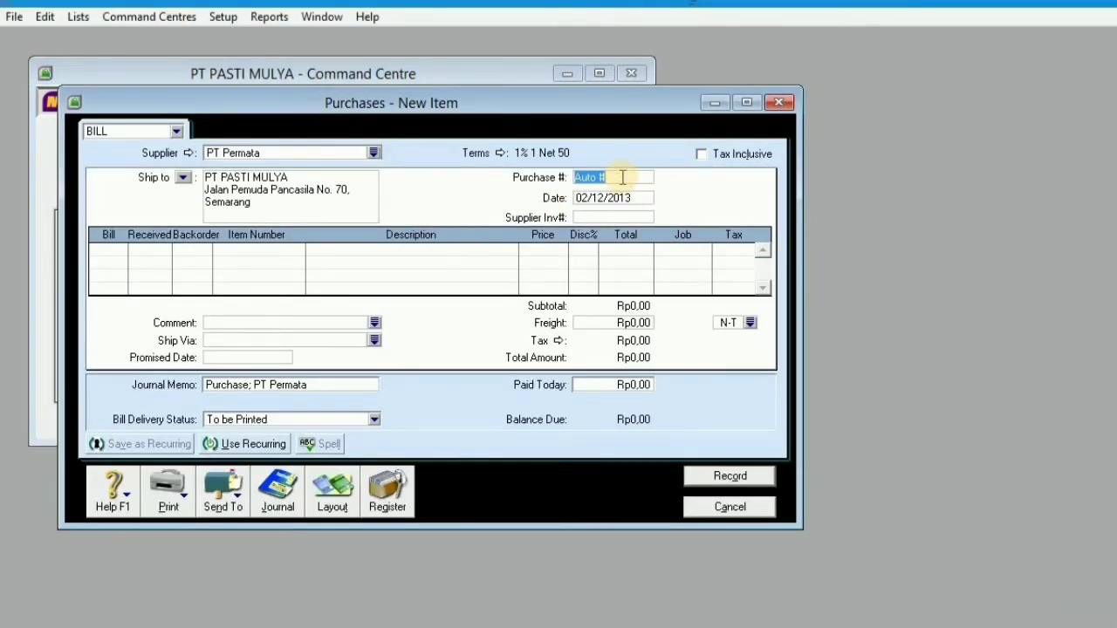
type("NP11-12")
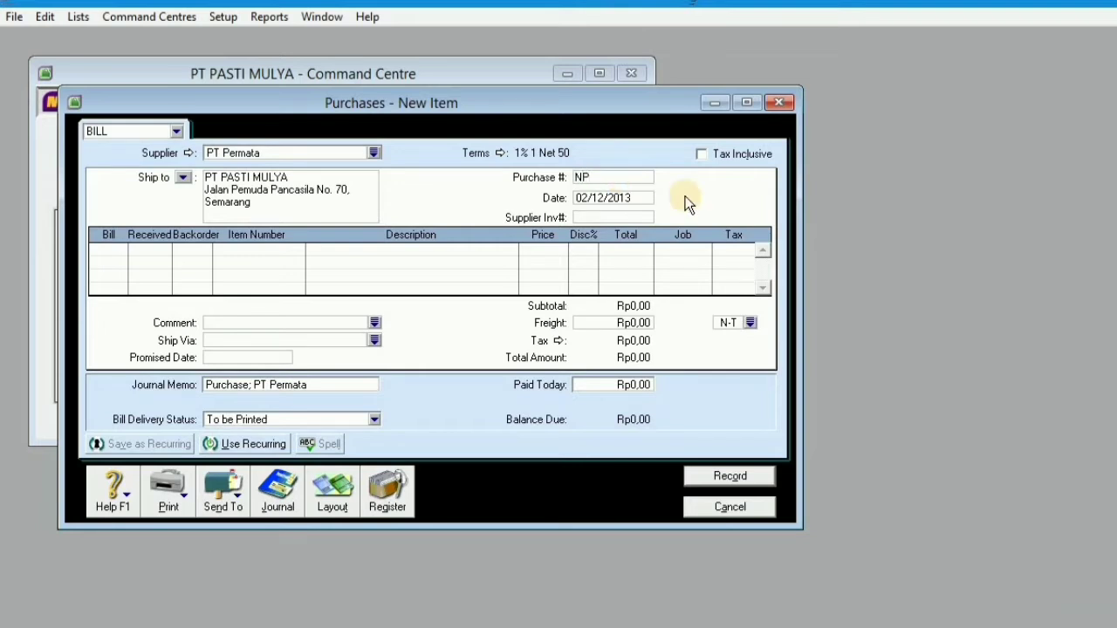
key("Tab")
type("6")
key("Tab")
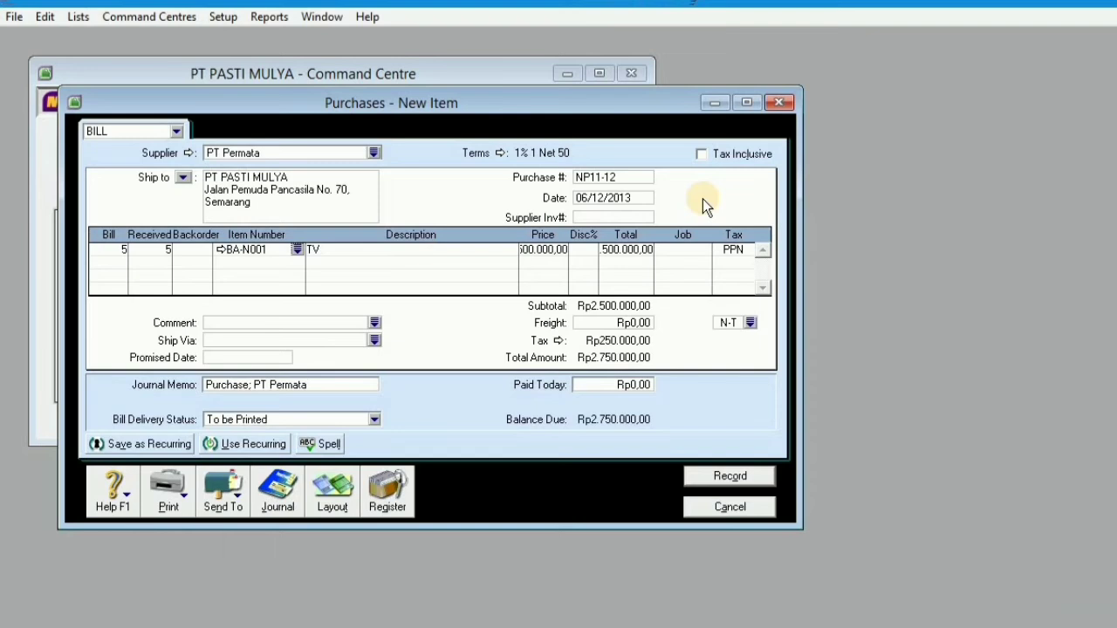
- Add a line of 5 units of item BA-N002 to the PT Permata bill NP11-12
left_click(199, 263)
type("5")
key("Tab")
type("BA-N00")
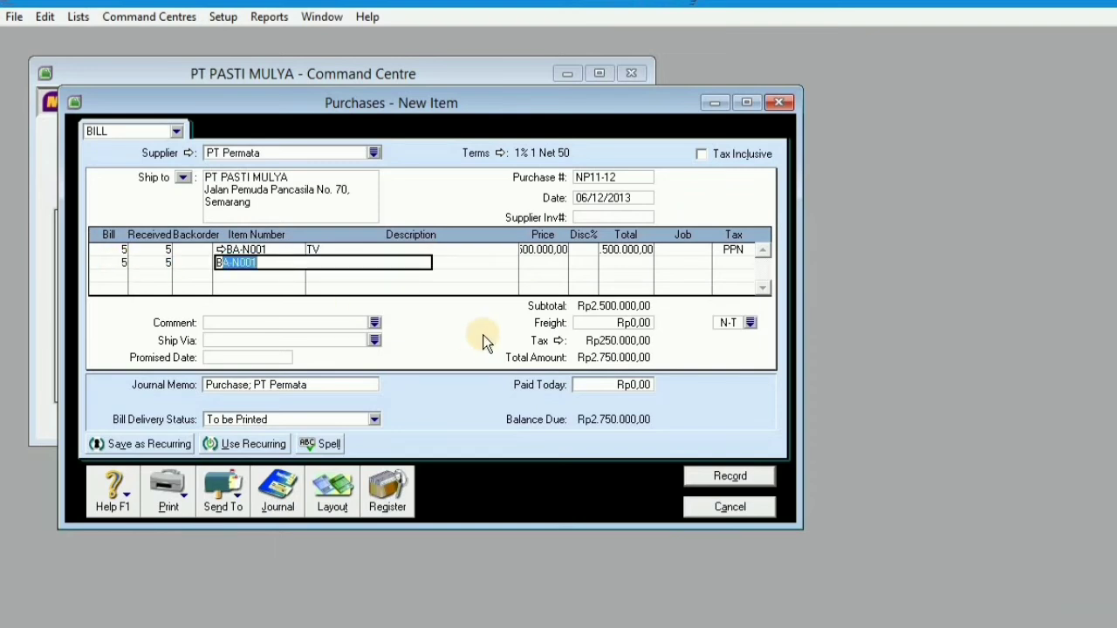
type("2")
key("Tab")
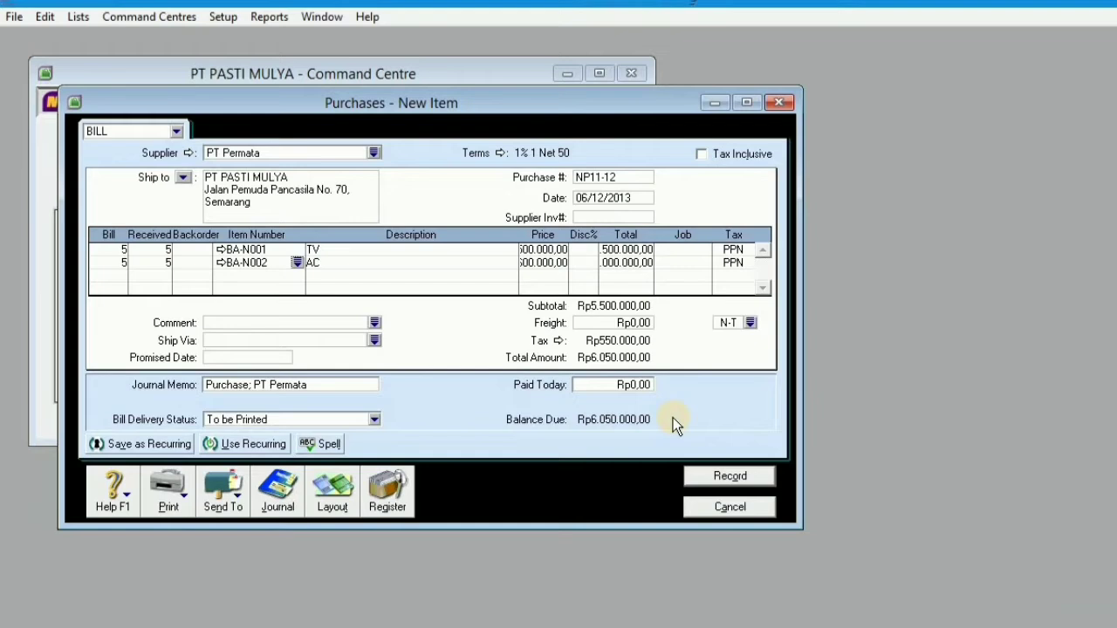
- Review the transaction recap of the PT Permata bill NP11-12 and record it with nothing paid today
key("ctrl+r")
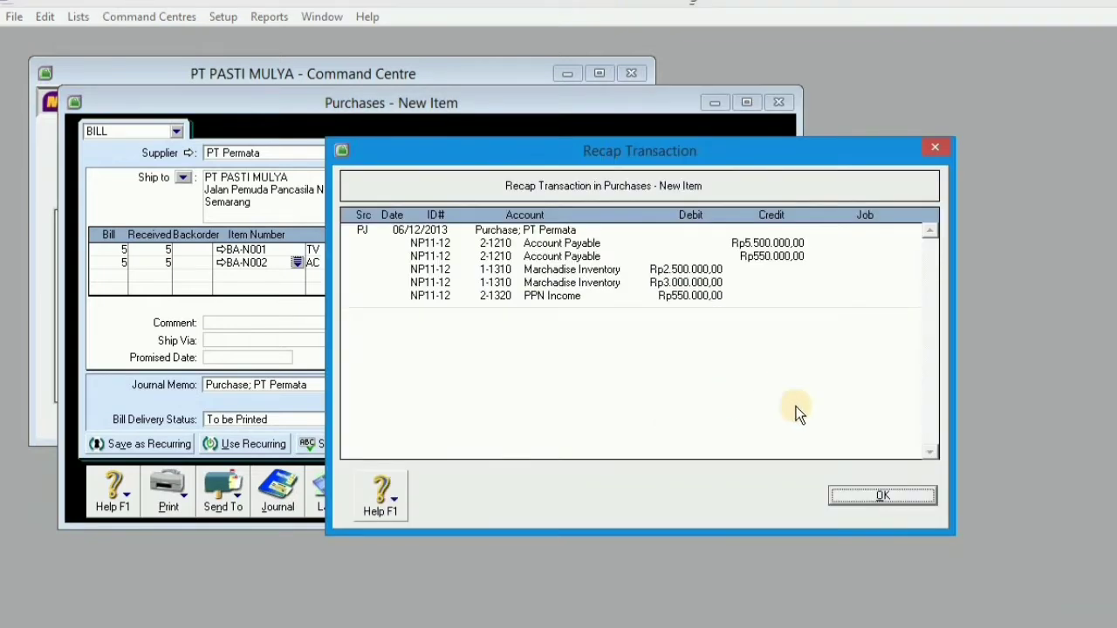
left_click(855, 495)
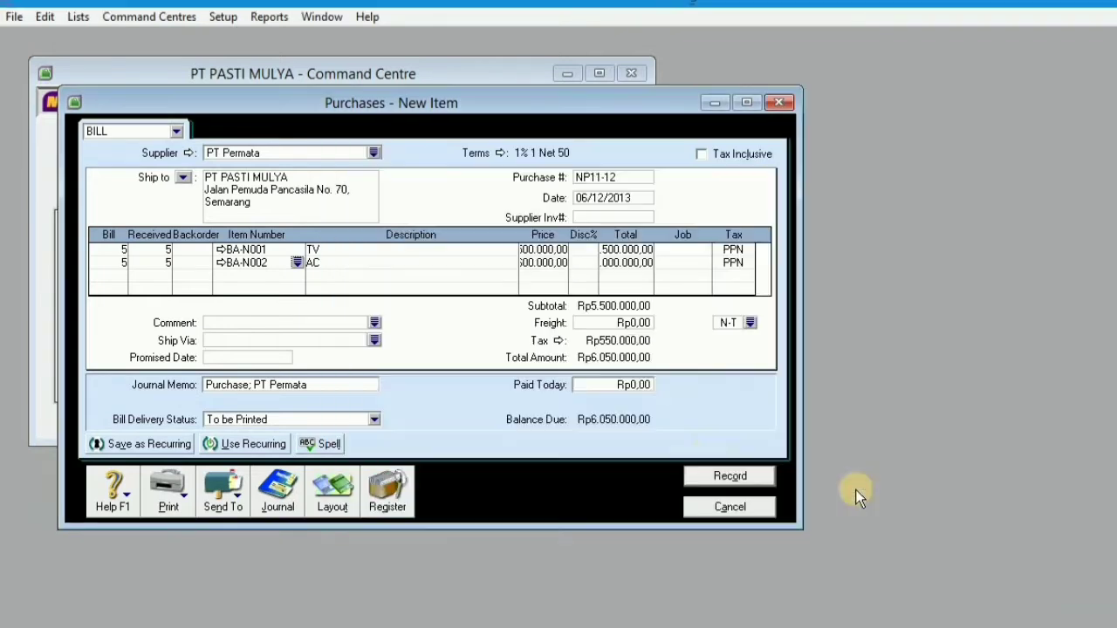
left_click(720, 478)
left_click(596, 422)
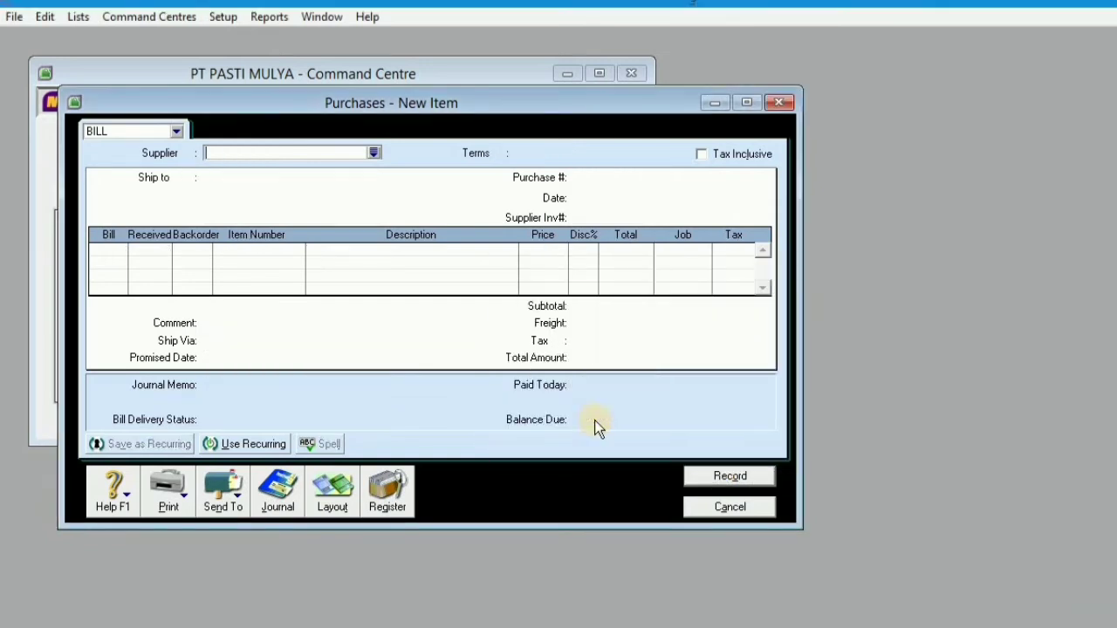
- Start a PT Wahyu bill numbered L10-12 and dated 15/12/2013
left_click(373, 153)
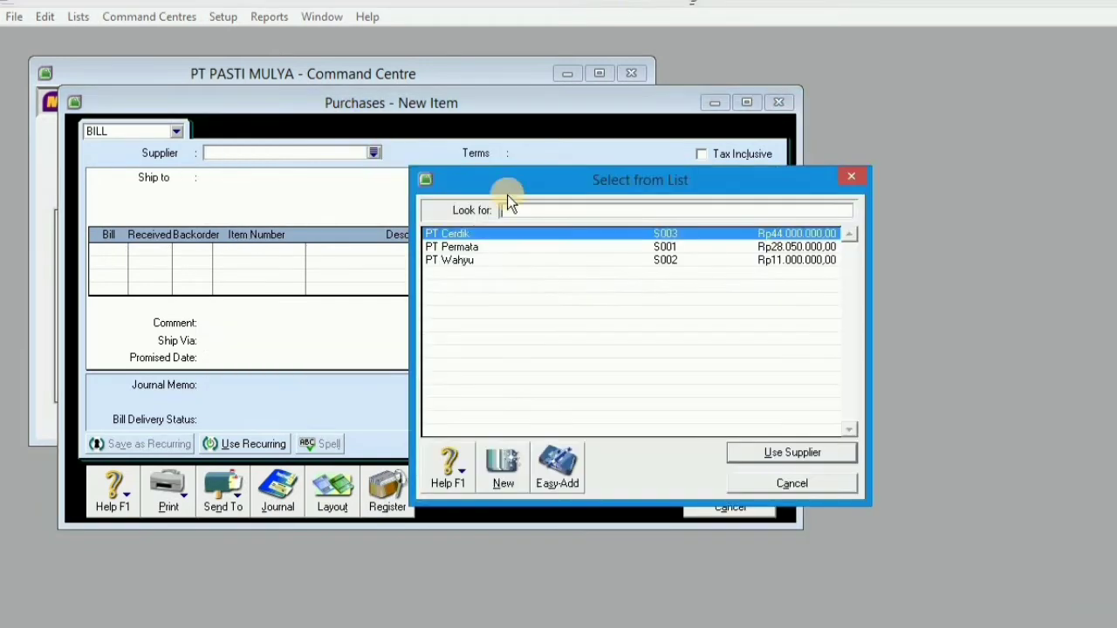
double_click(486, 262)
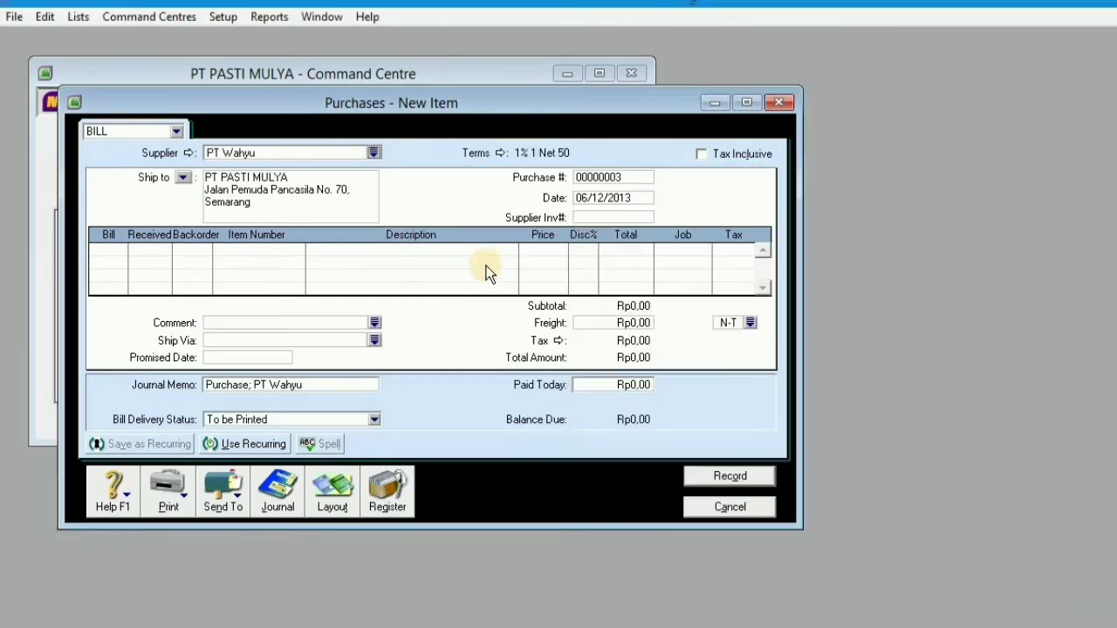
left_click(585, 178)
type("L10-12")
key("Tab")
type("15/12/2013")
key("Tab")
key("Tab")
- Enter a line of 10 units of item BA-N001 on the PT Wahyu bill
type("10")
key("Tab")
key("Tab")
key("Tab")
type("BA-N001")
key("Tab")
- Add a line of 5 units of item BA-N002 to the PT Wahyu bill
left_click(108, 262)
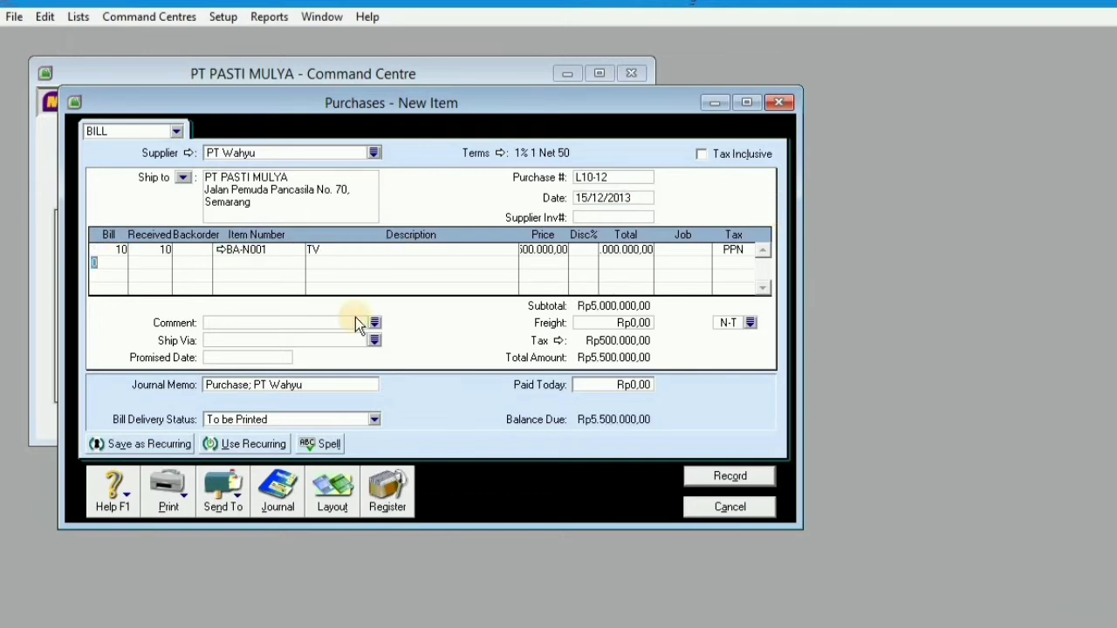
type("5")
key("Tab")
key("Tab")
key("Tab")
type("BA-N00")
type("2")
key("Tab")
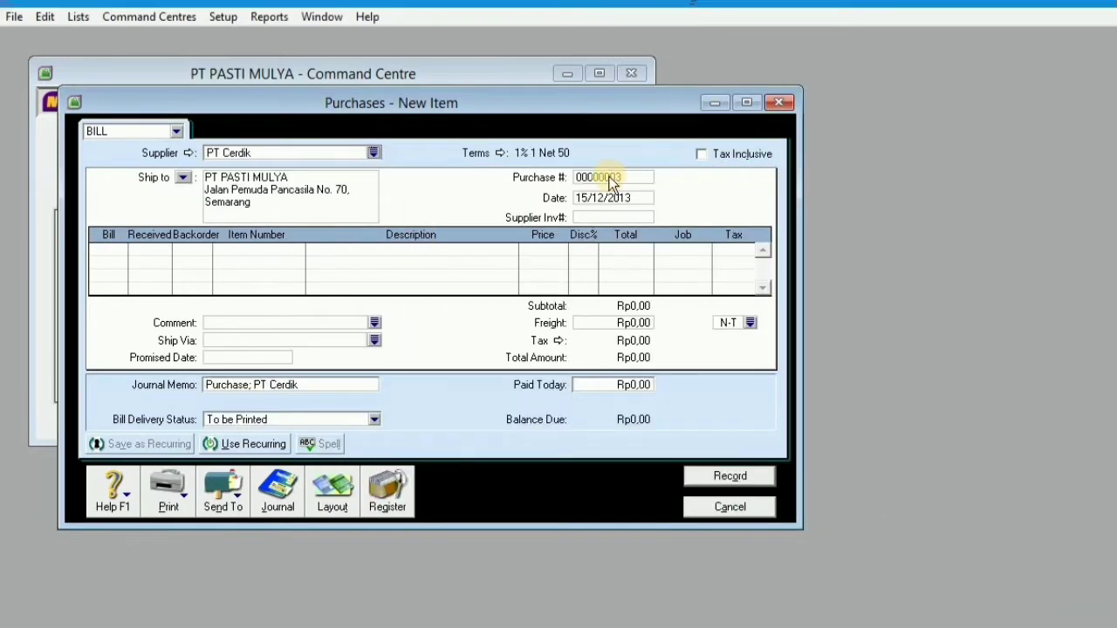
- Number the PT Cerdik bill NM26-12 and date it 30/12/2013
type("NM26-12")
key("Tab")
type("30/12/2013")
key("Tab")
key("Tab")
- Enter a line of 10 units of item BA-N001 on the PT Cerdik bill
type("10")
key("Tab")
key("Tab")
key("Tab")
type("BA-N001")
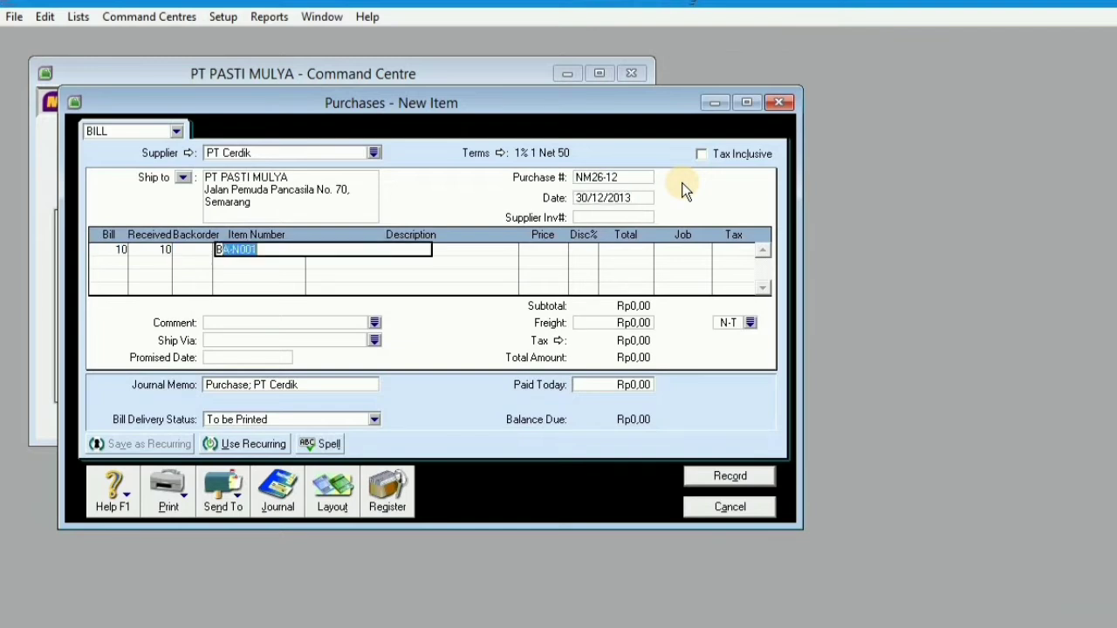
key("Tab")
- Add a line of 10 units of item BA-N002 to the PT Cerdik bill
left_click(108, 262)
type("10")
key("Tab")
key("Tab")
key("Tab")
type("BA-N002")
key("Tab")
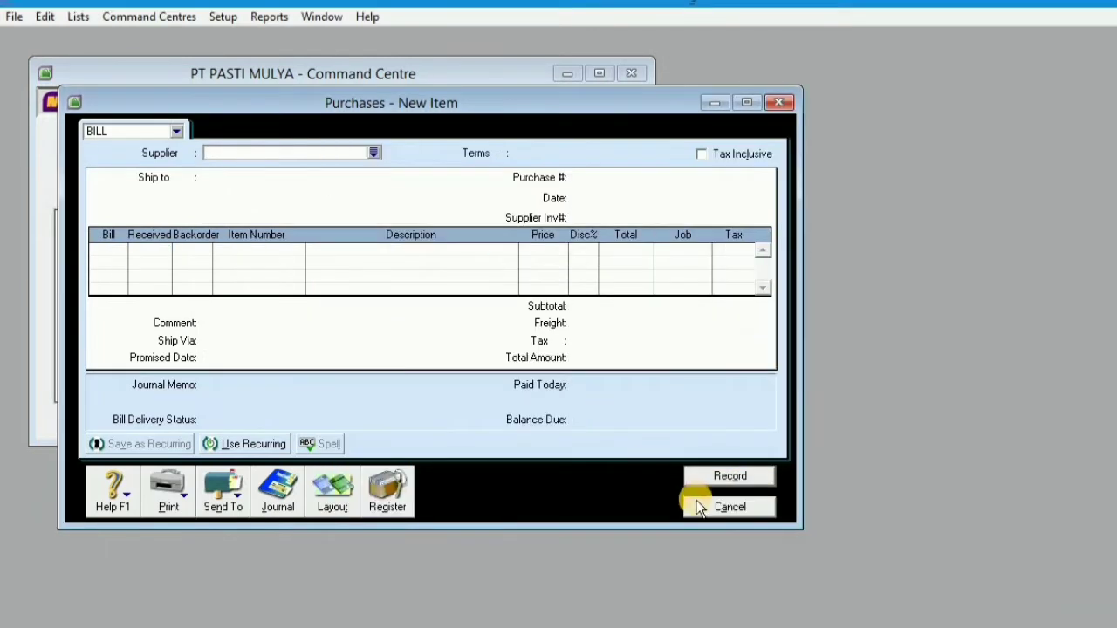
- Close purchase entry and start a new purchase from the Returns & Debits view of the Purchases Register
left_click(698, 506)
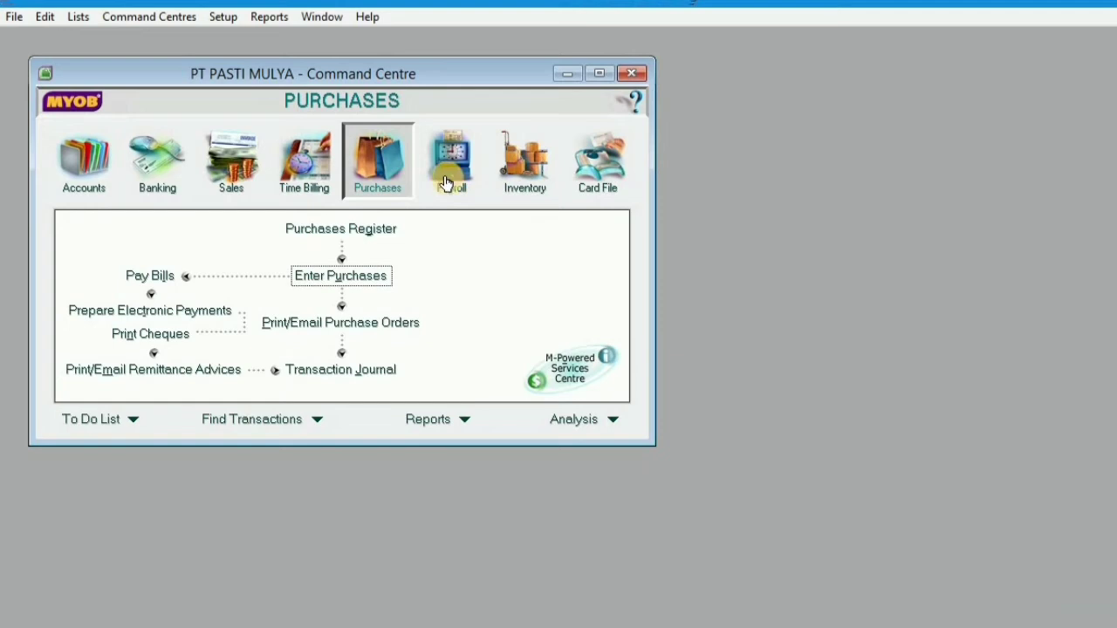
left_click(383, 232)
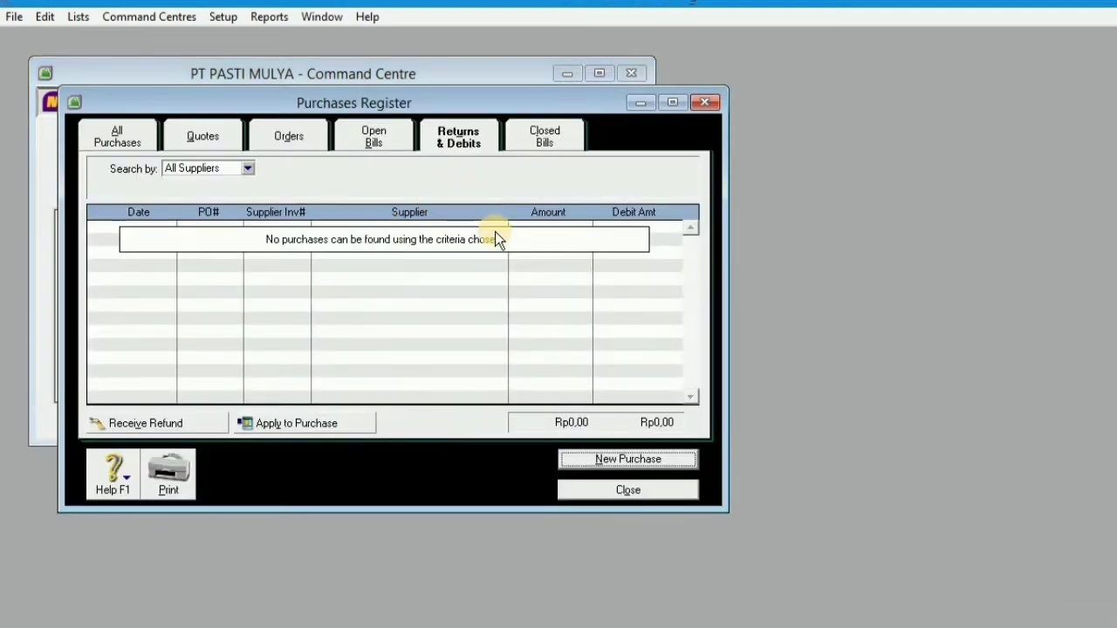
left_click(579, 461)
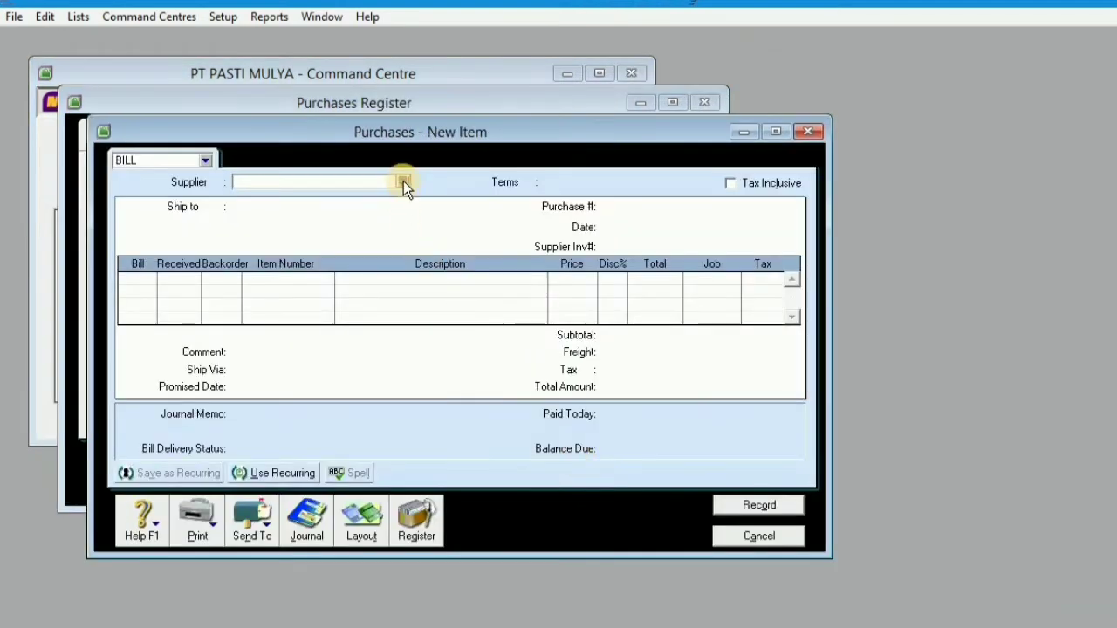
- Make PT Wahyu the supplier of the new bill, number it BM-01 and date it 16/12/2013
left_click(403, 181)
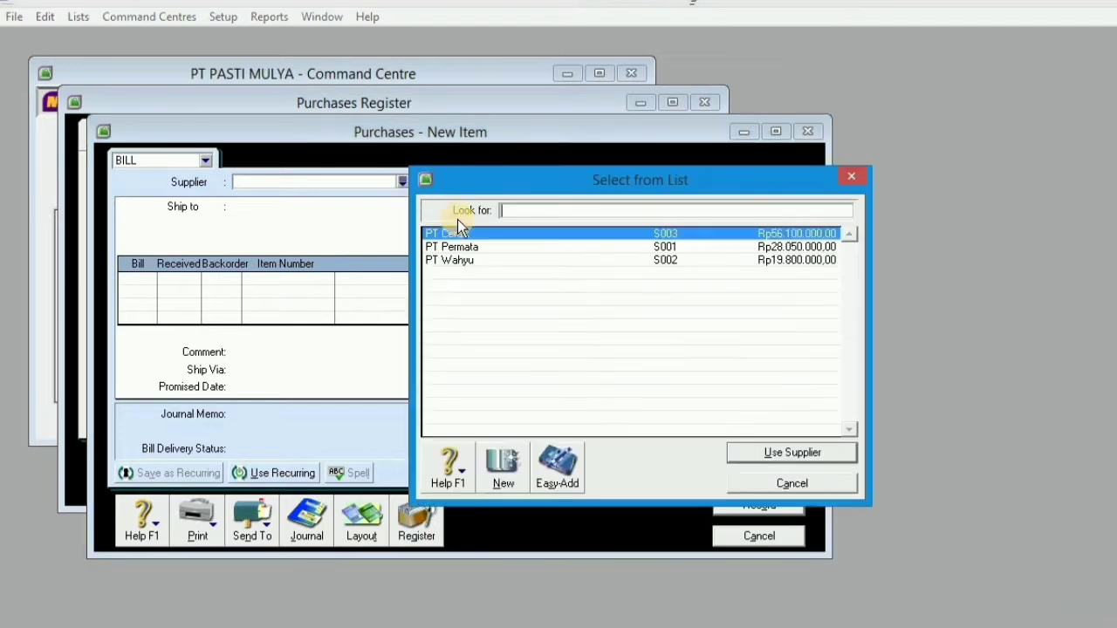
double_click(481, 260)
left_click(628, 206)
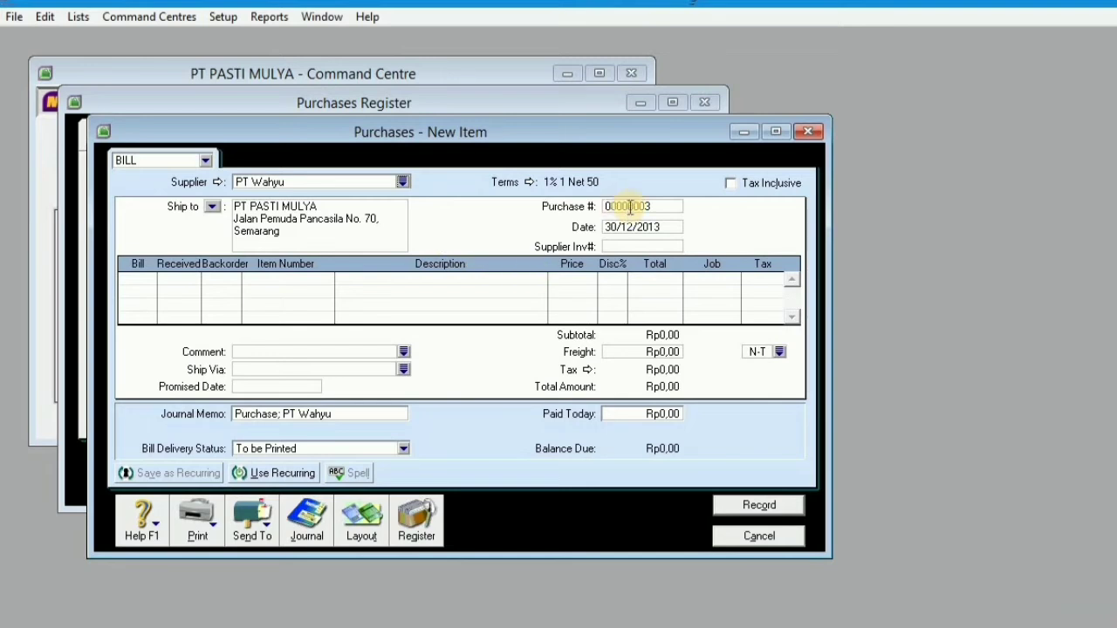
type("BM-01")
key("Left")
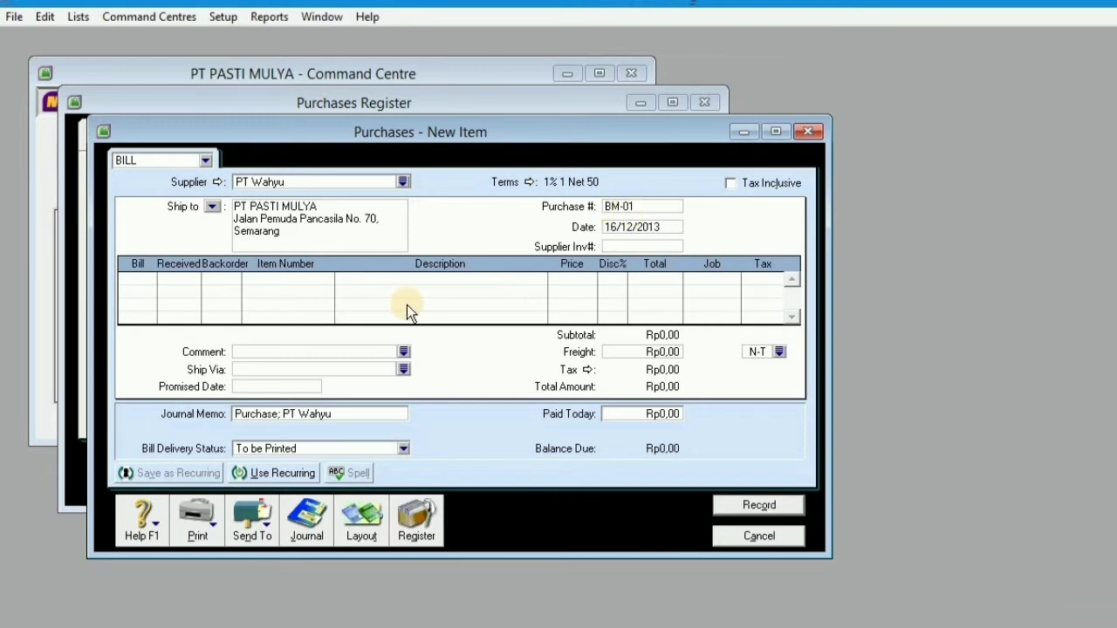
- Enter a return line of -1 unit of item BA-N002 on the PT Wahyu bill
left_click(142, 279)
type("-1")
key("Tab")
key("Tab")
type("BA-N002")
key("Tab")
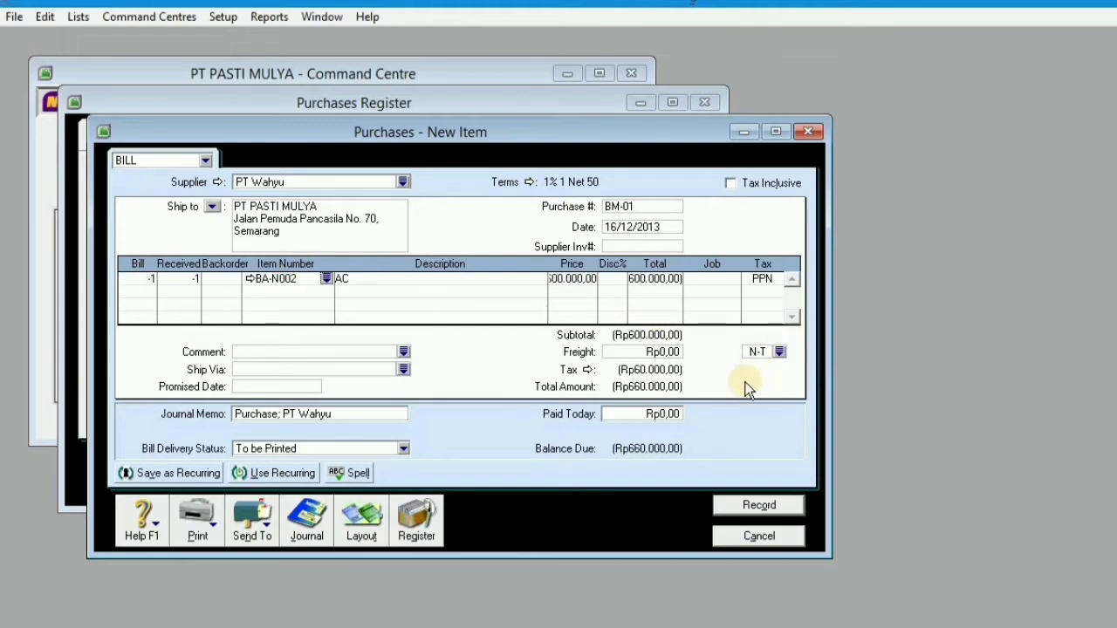
- Review the journal recap of return BM-01, record it and close purchase entry
key("ctrl+r")
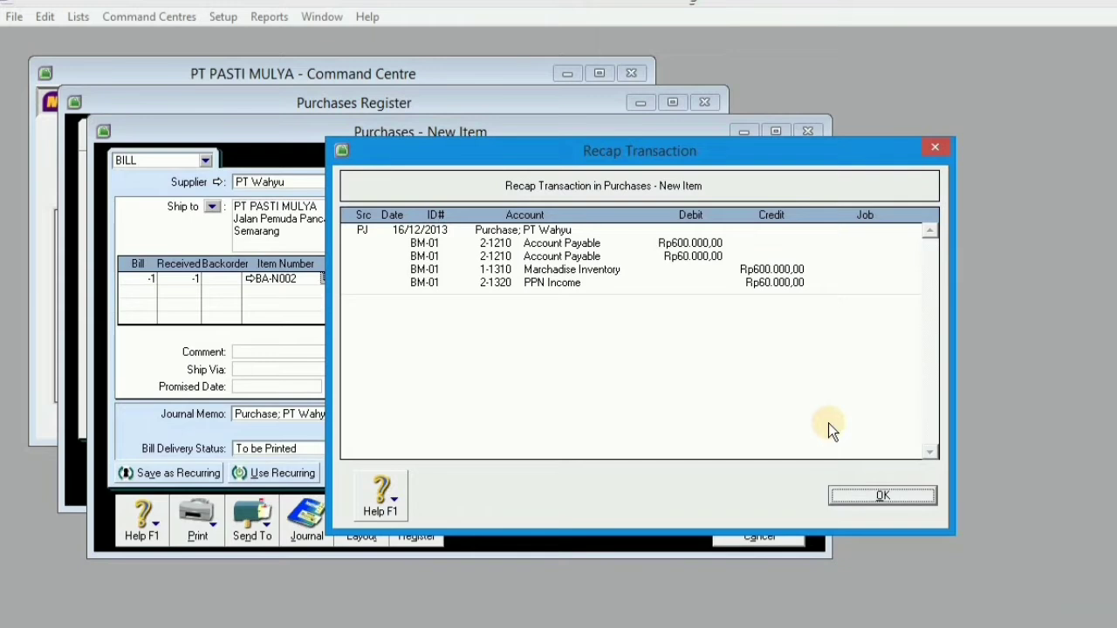
left_click(881, 495)
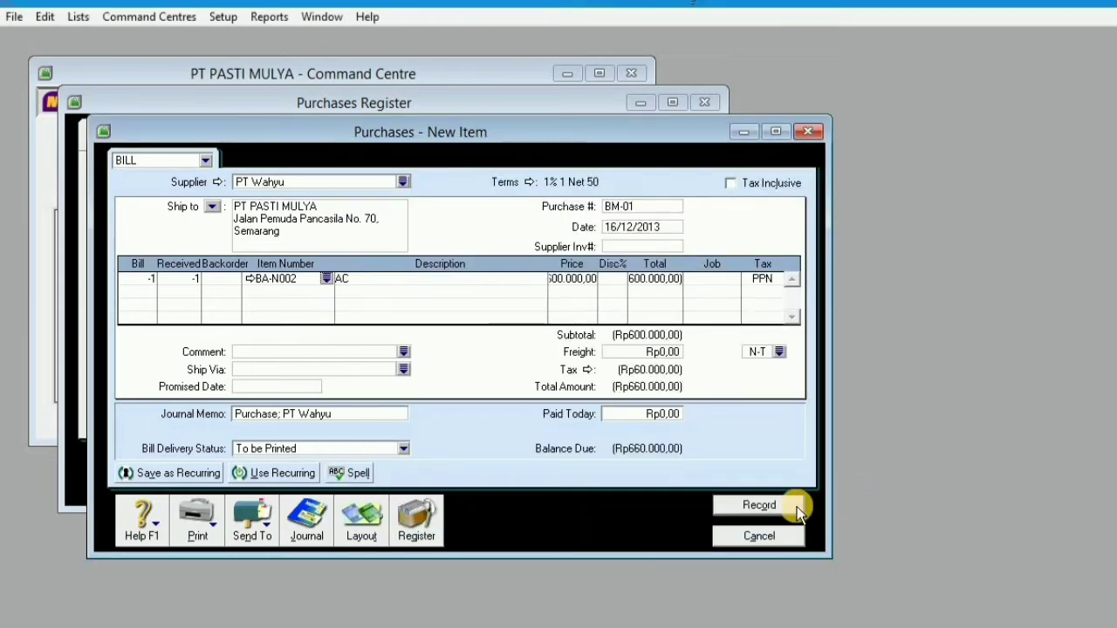
left_click(797, 507)
left_click(773, 543)
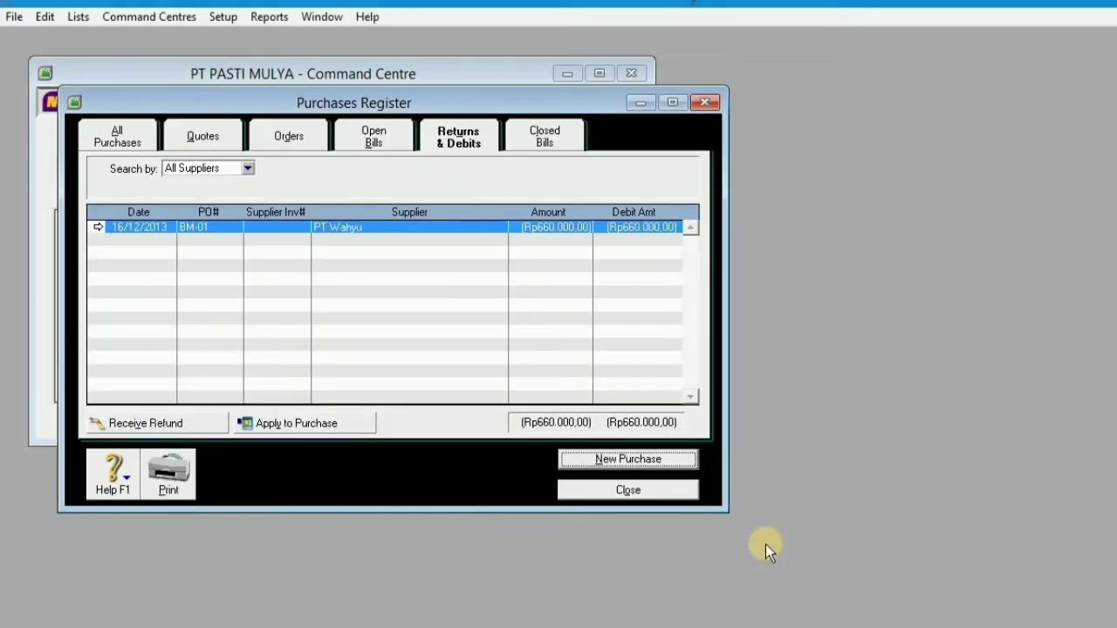
- Apply PT Wahyu's return debit to a purchase, giving the settlement ID BM-01 and the date 16/12/2013
left_click(314, 425)
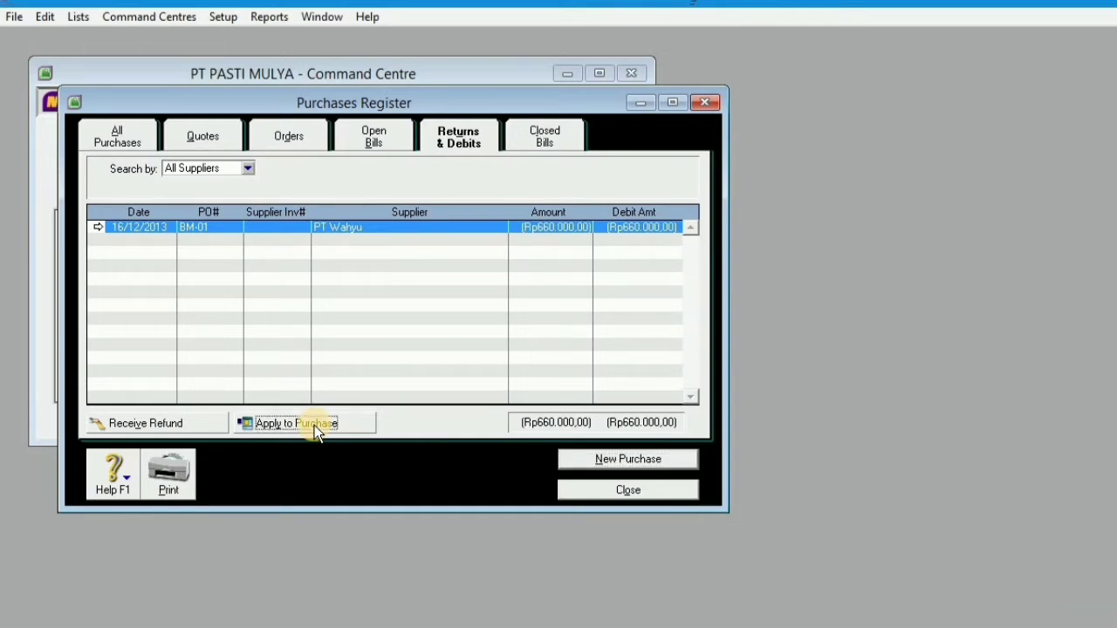
double_click(572, 175)
type("BM-01")
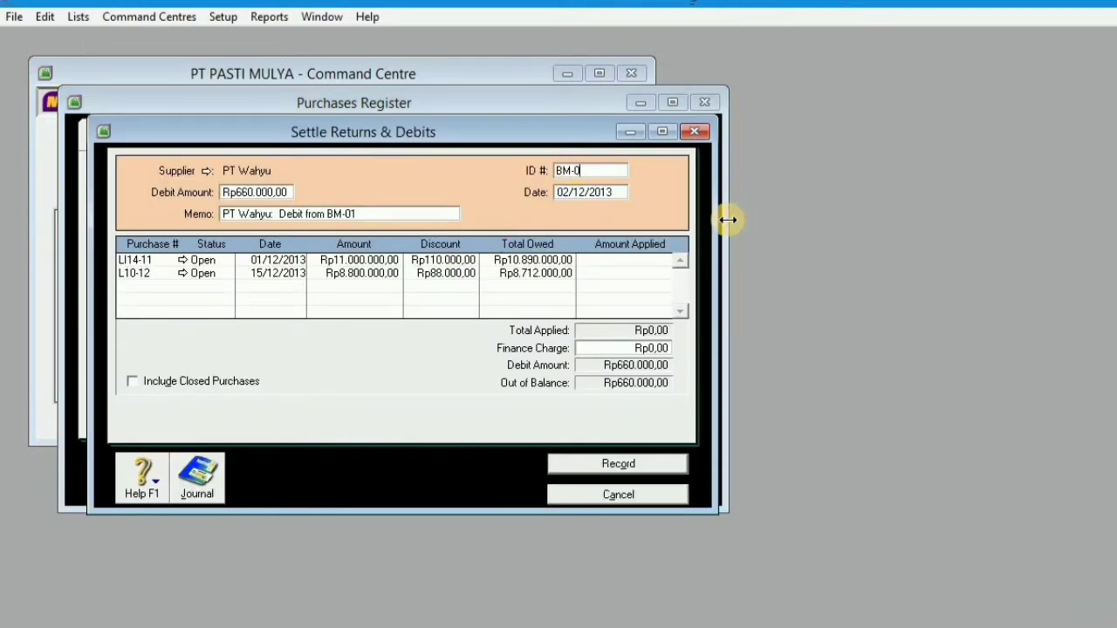
key("Tab")
key("Left")
key("Left")
key("Left")
key("Left")
key("Left")
key("Left")
key("Left")
key("Left")
key("BackSpace")
key("BackSpace")
type("16")
key("Tab")
key("Tab")
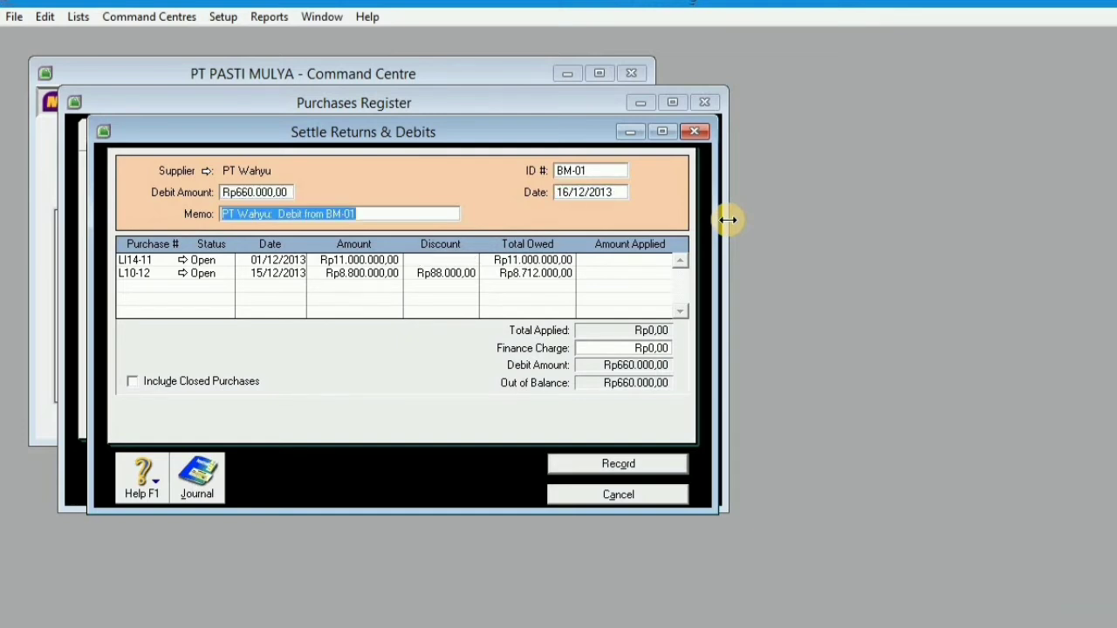
- Check the settlement's journal recap and apply Rp660.000,00 of the debit to purchase L10-12
key("ctrl+r")
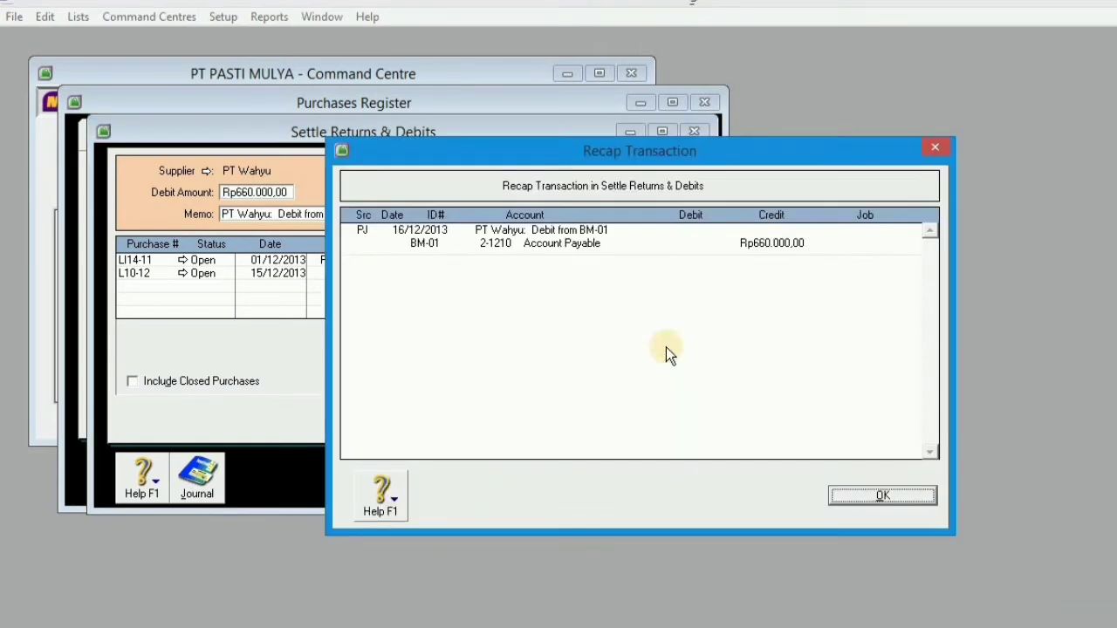
left_click(881, 495)
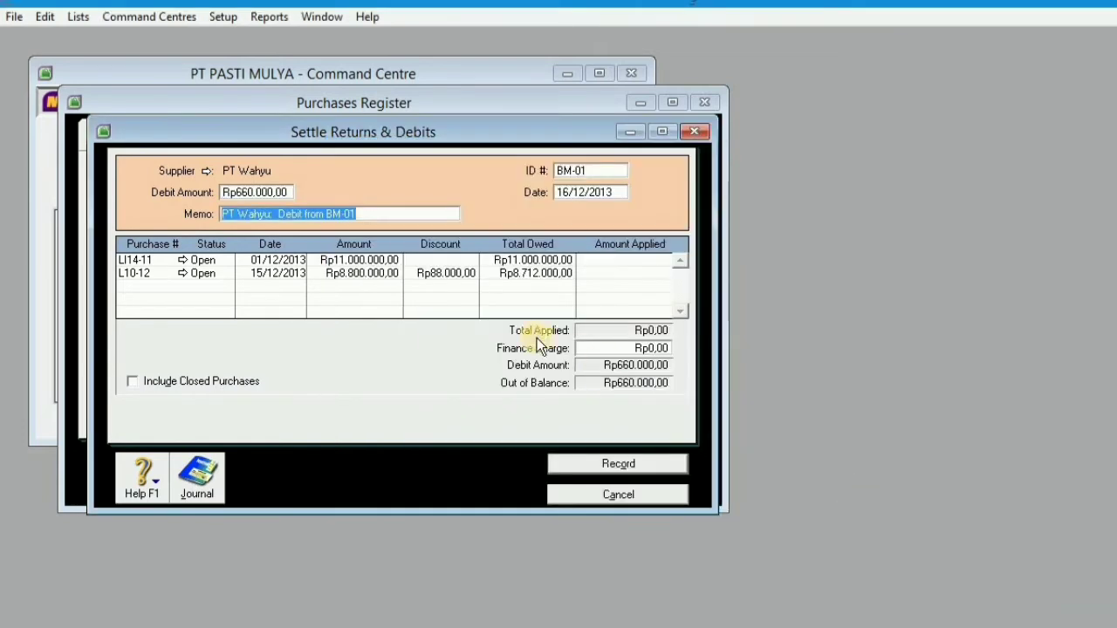
left_click(600, 274)
key("Tab")
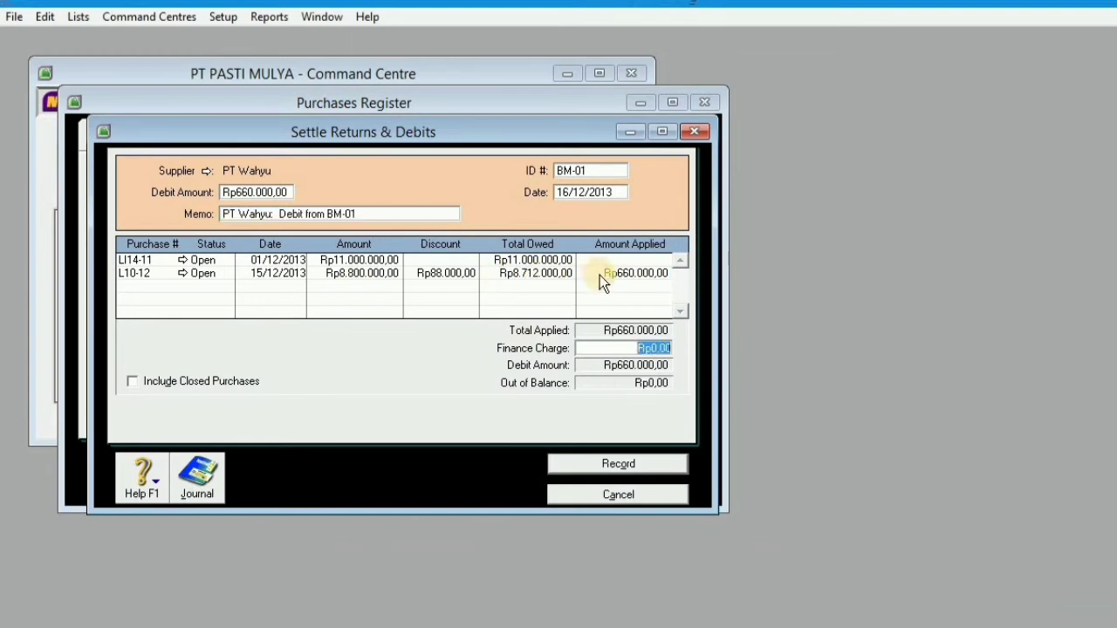
- Review the recap of the allocated debit, record the settlement and close the Purchases Register
key("ctrl+r")
left_click(875, 491)
left_click(663, 468)
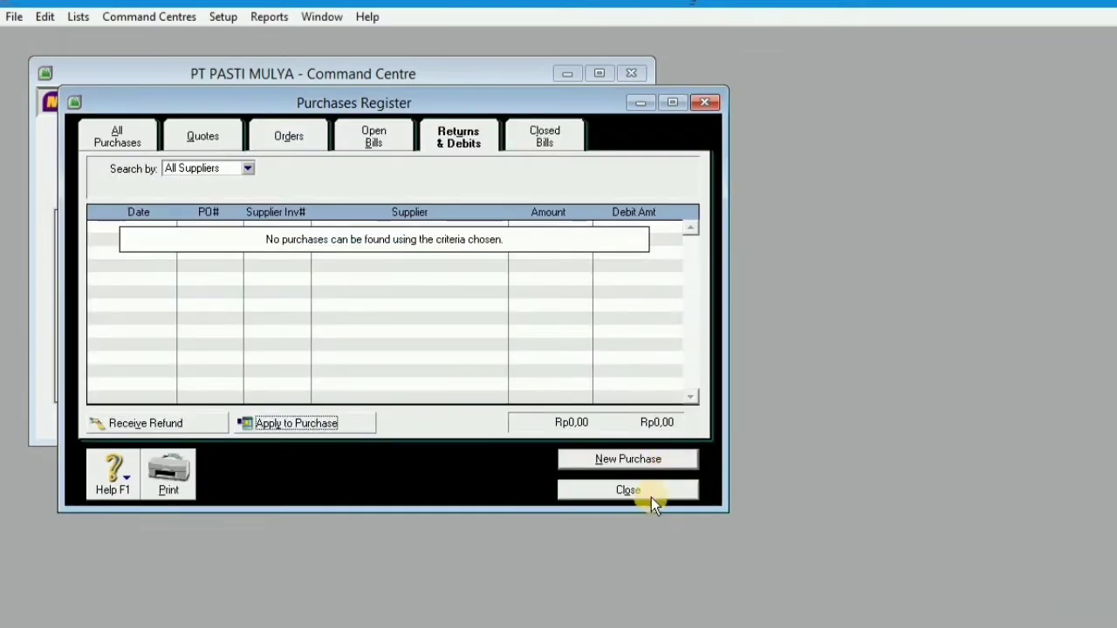
left_click(651, 495)
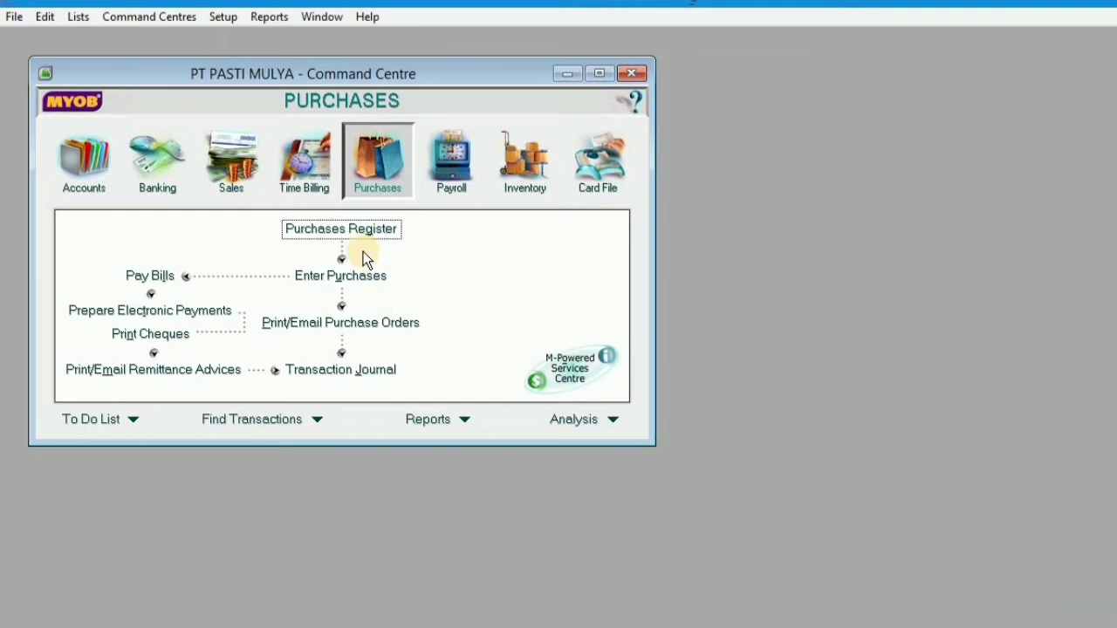
- Start a bill payment with PT Permata as the supplier
left_click(150, 277)
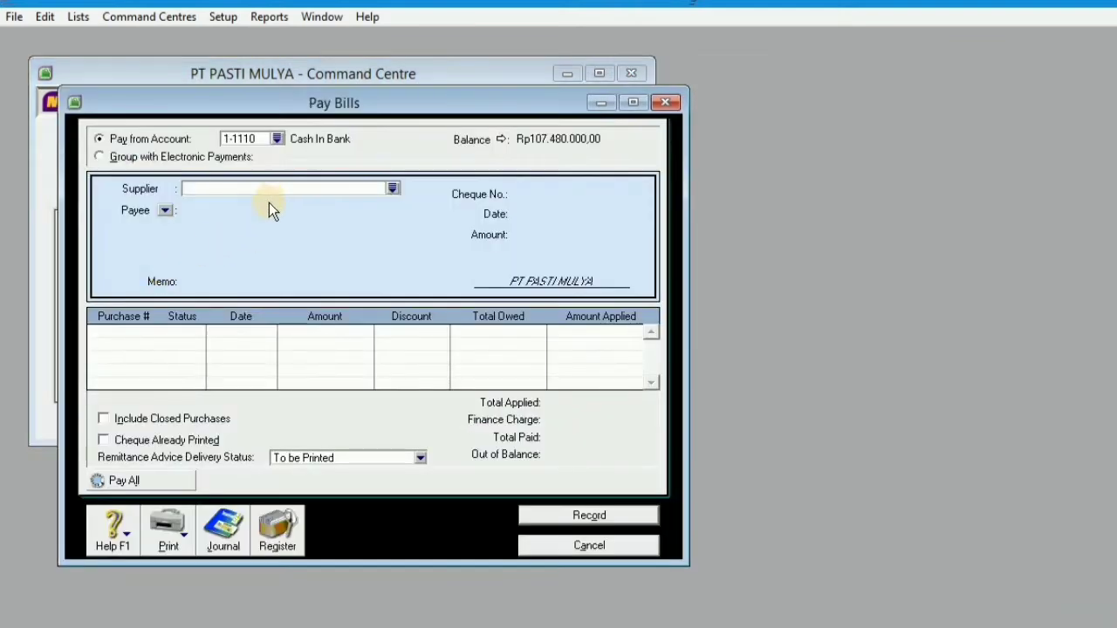
left_click(394, 188)
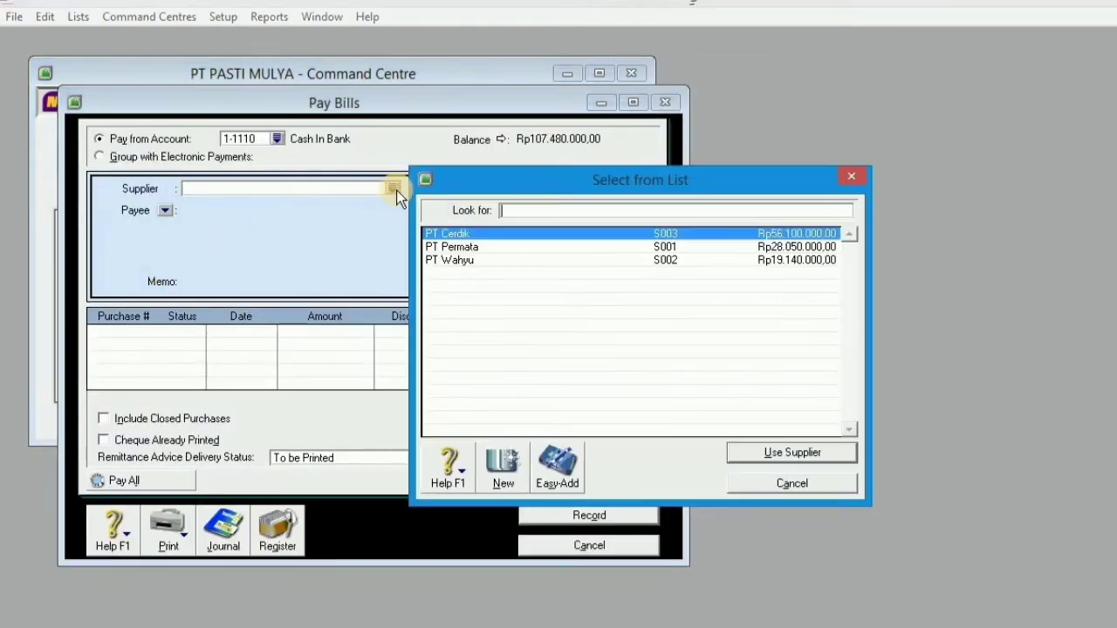
double_click(500, 247)
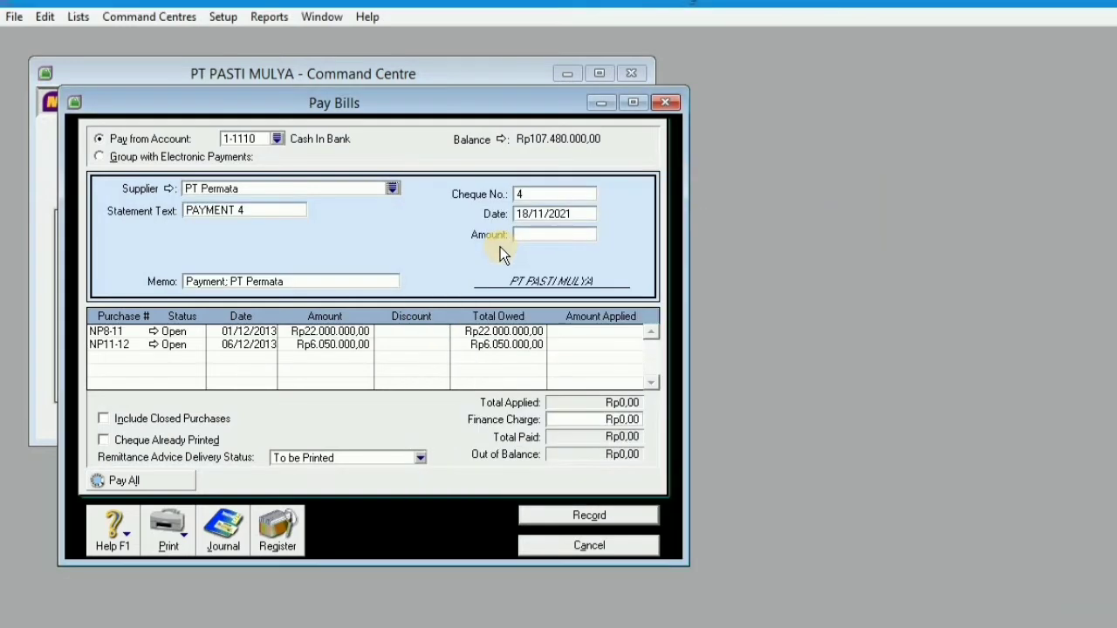
- Set the PT Permata payment's cheque number to BKK-04 and its date to 17/12/2013
left_click(537, 195)
type("BKK04")
key("Tab")
key("Left")
key("Left")
key("Left")
key("Left")
key("Right")
key("Right")
key("Right")
key("Right")
key("BackSpace")
key("BackSpace")
key("BackSpace")
key("BackSpace")
key("BackSpace")
key("BackSpace")
key("BackSpace")
key("BackSpace")
key("BackSpace")
key("BackSpace")
type("17/12/2013")
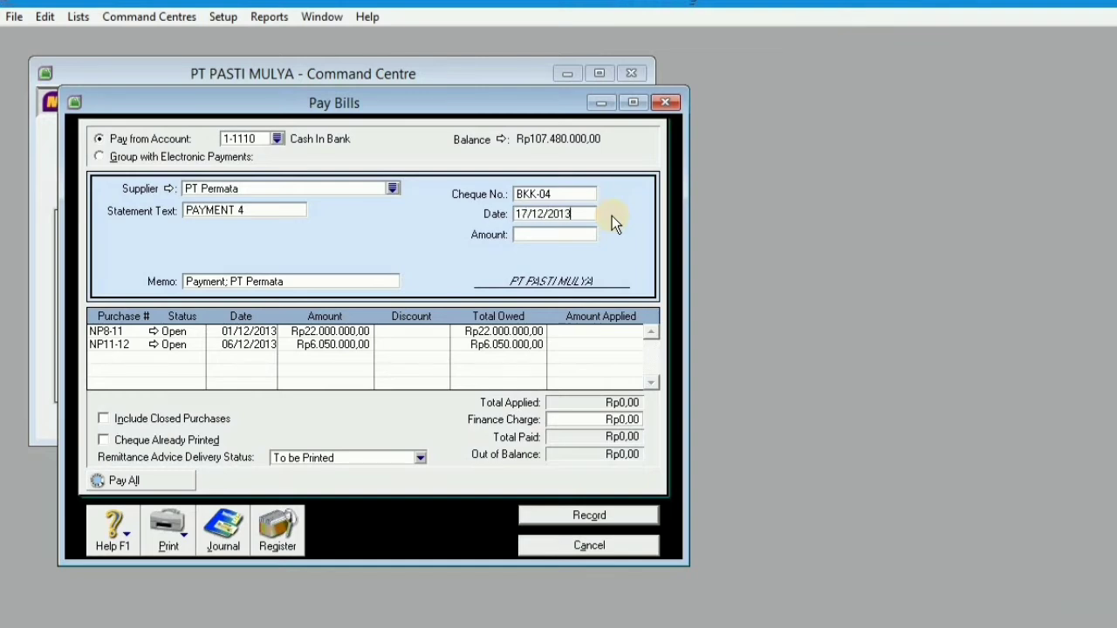
key("Tab")
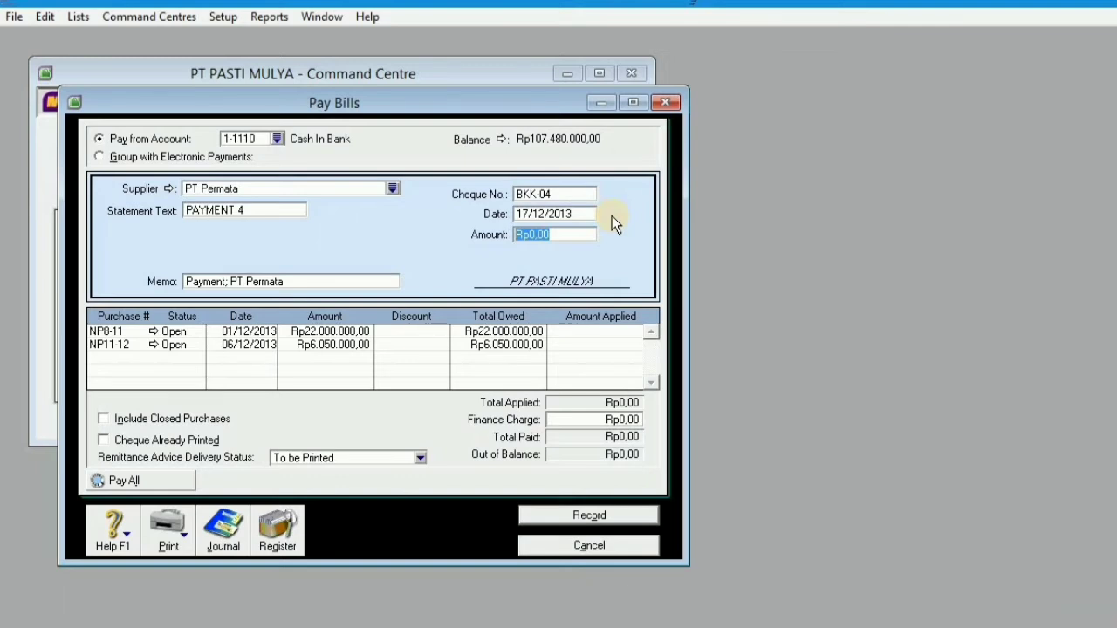
- Set the payment amount to Rp22.000.000,00 and apply it to purchase NP8-11
type("22.000.000")
key("Tab")
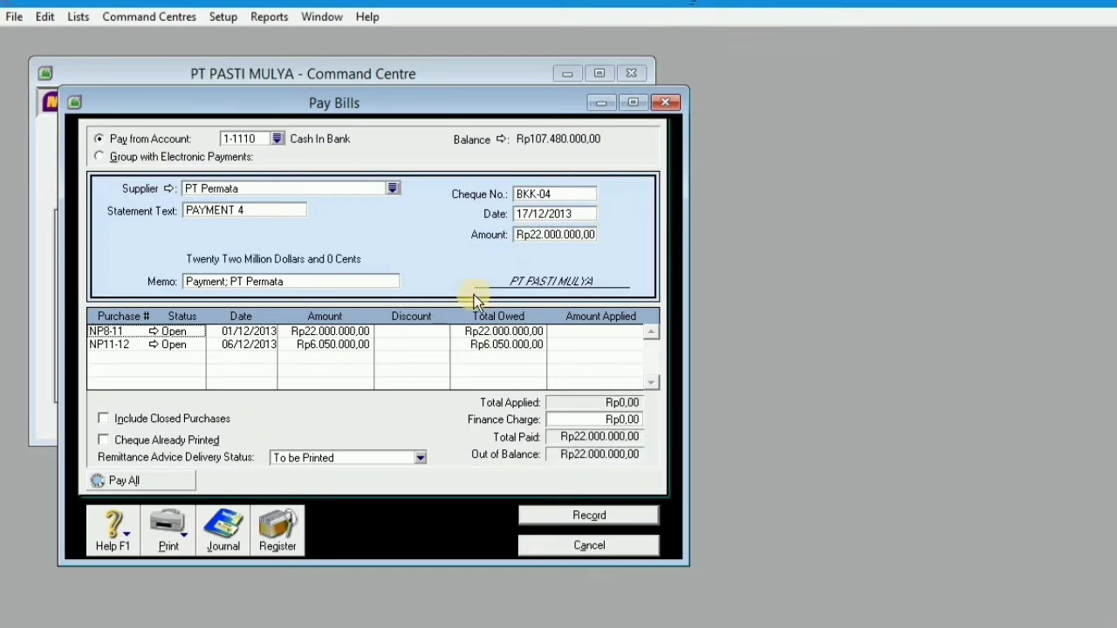
left_click(591, 333)
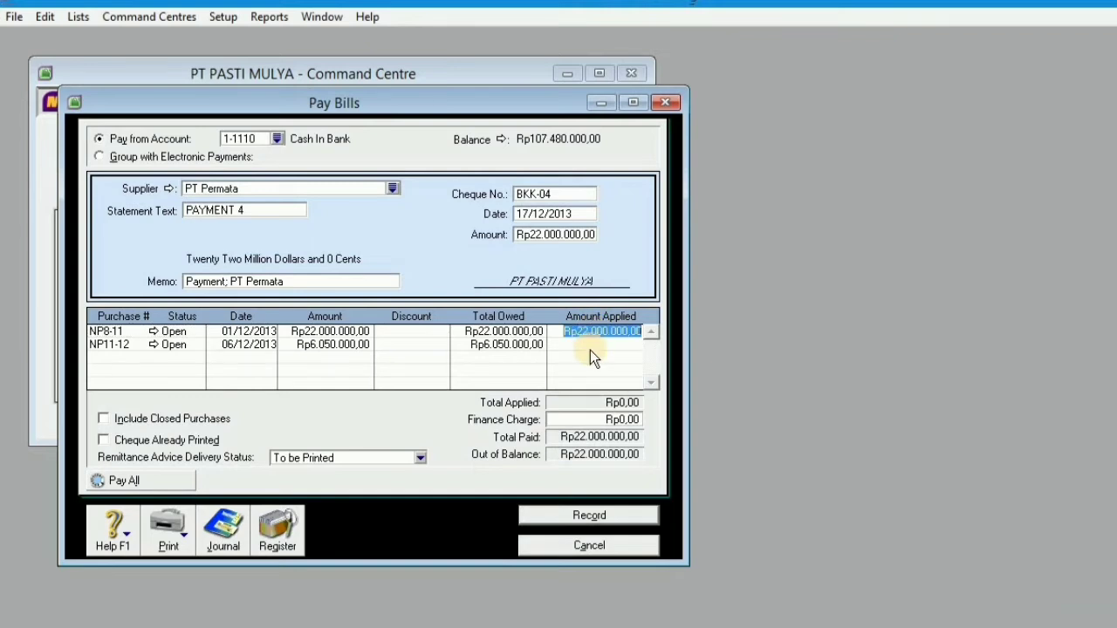
key("Tab")
- Review the journal recap of payment BKK-04 and record the payment
key("ctrl+r")
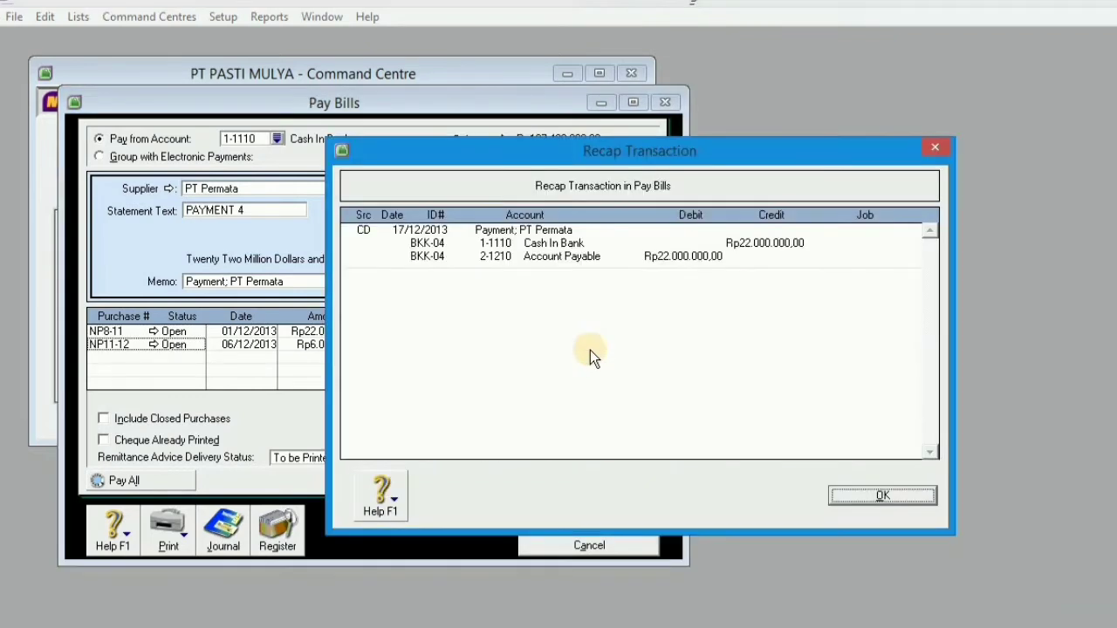
left_click(883, 497)
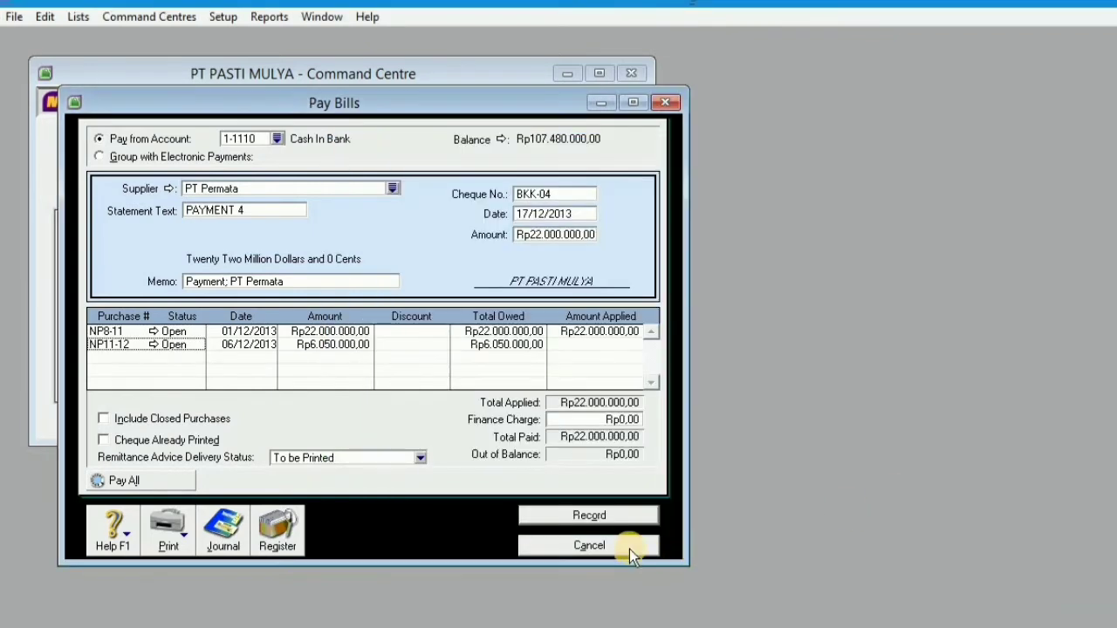
left_click(616, 520)
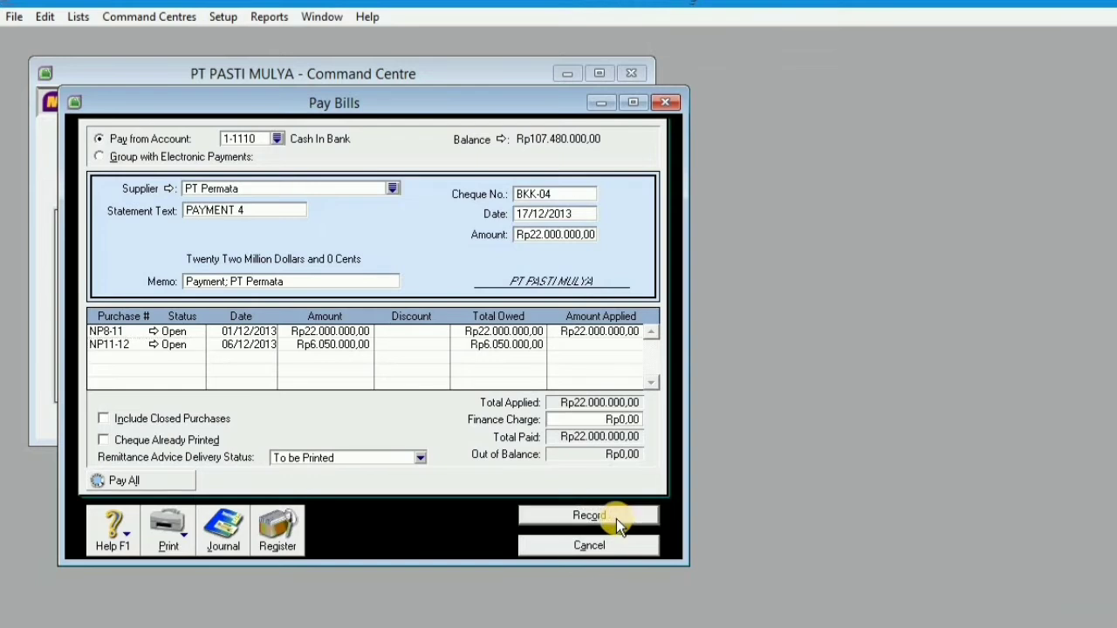
- Start a payment to PT Wahyu with cheque number BKK-05 and date 20/12/2013
left_click(392, 189)
double_click(480, 260)
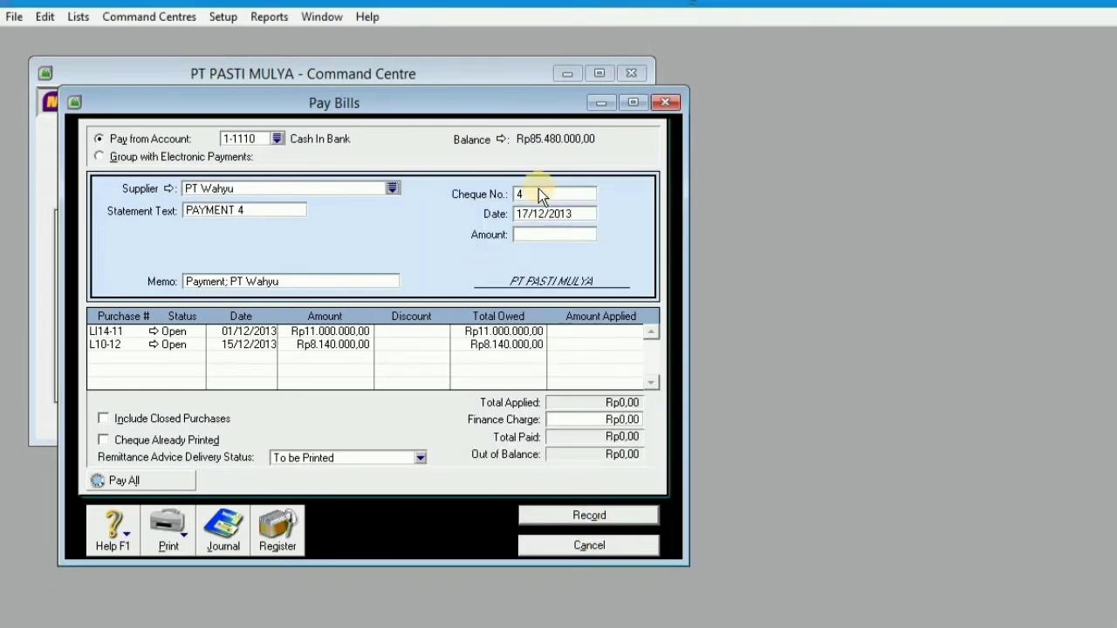
type("BKK-05")
key("Tab")
key("Home")
key("Delete")
key("Delete")
type("20")
key("Tab")
- Set the PT Wahyu payment amount to Rp11.000.000,00 and apply it to purchase LI14-11
type("11000000")
key("Tab")
left_click(580, 336)
key("Tab")
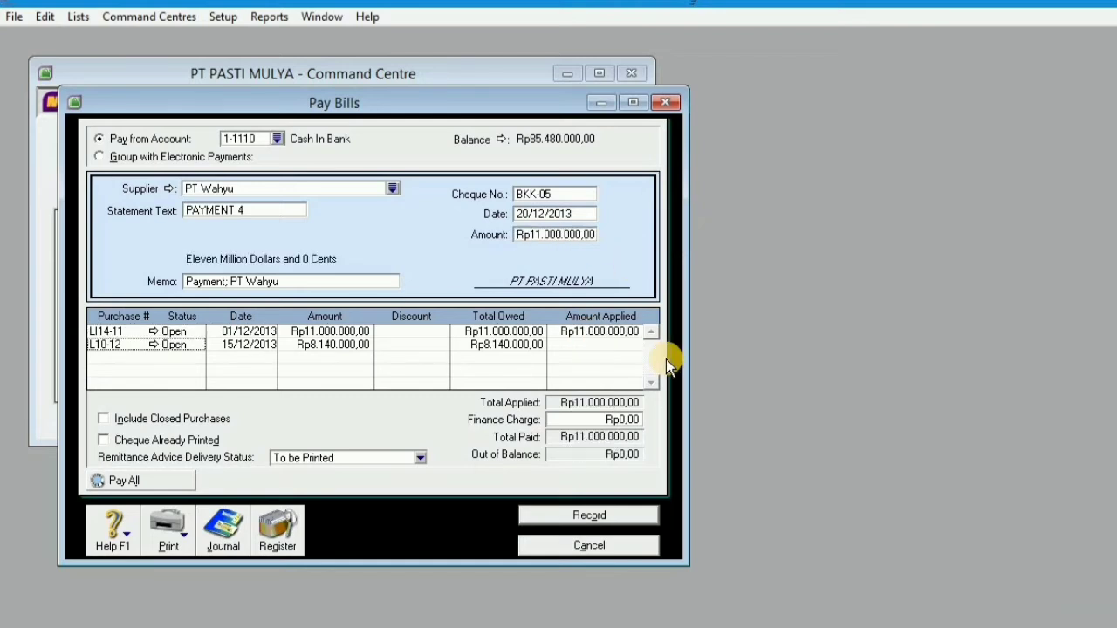
- Review the recap of payment BKK-05, record it and close bill payment entry
key("ctrl+r")
left_click(857, 504)
left_click(649, 518)
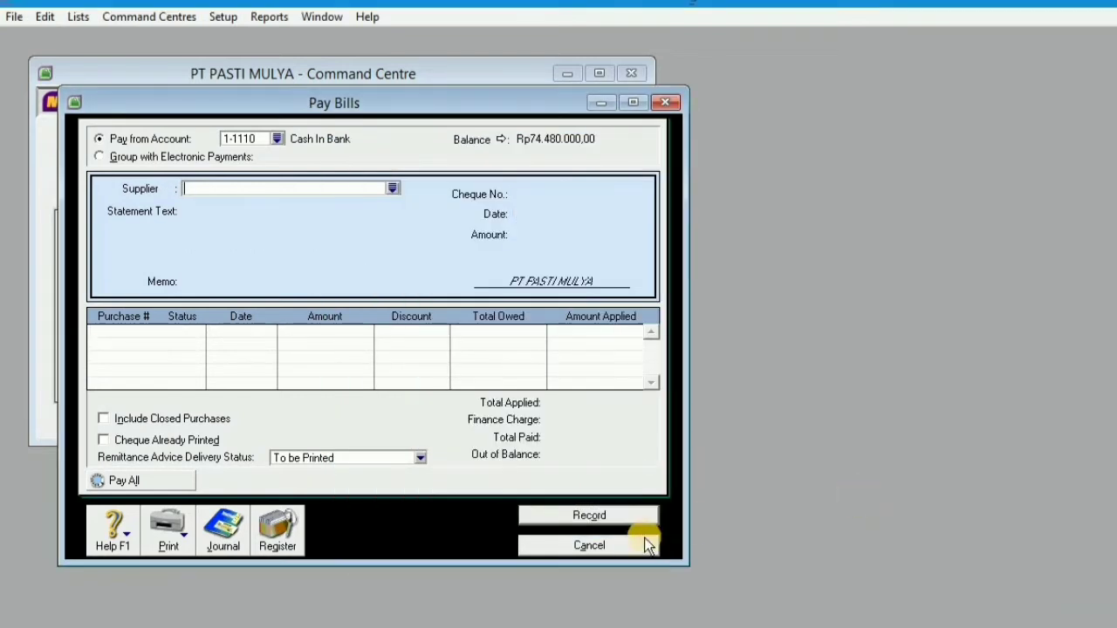
left_click(637, 549)
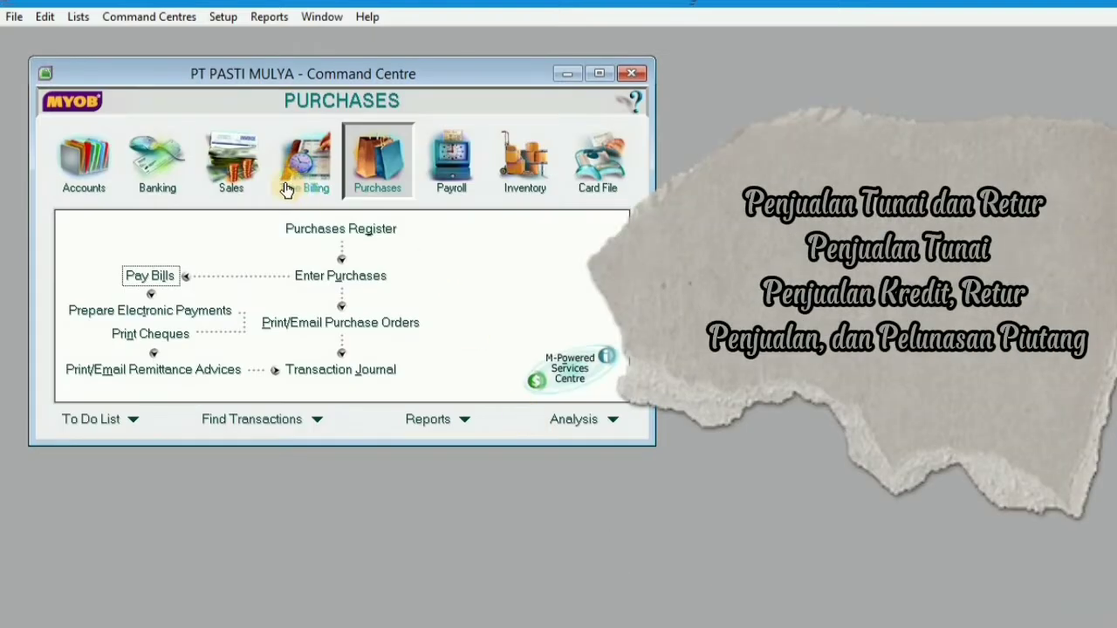
- Start a new sale from the Sales command centre and create a customer card named "penjualan tunai"
left_click(227, 158)
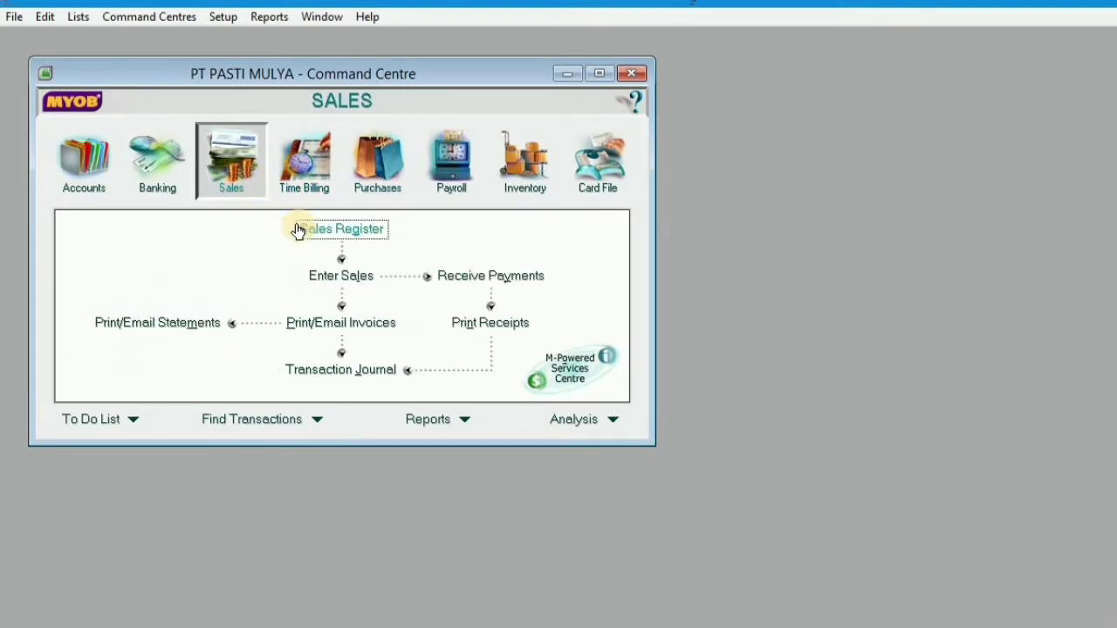
left_click(333, 277)
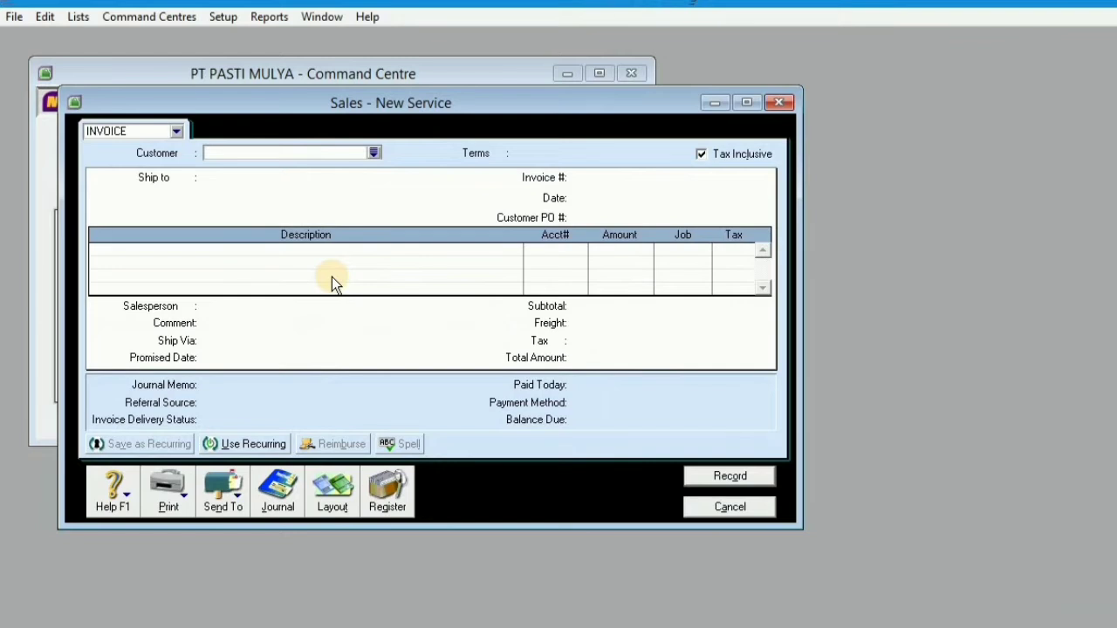
left_click(374, 153)
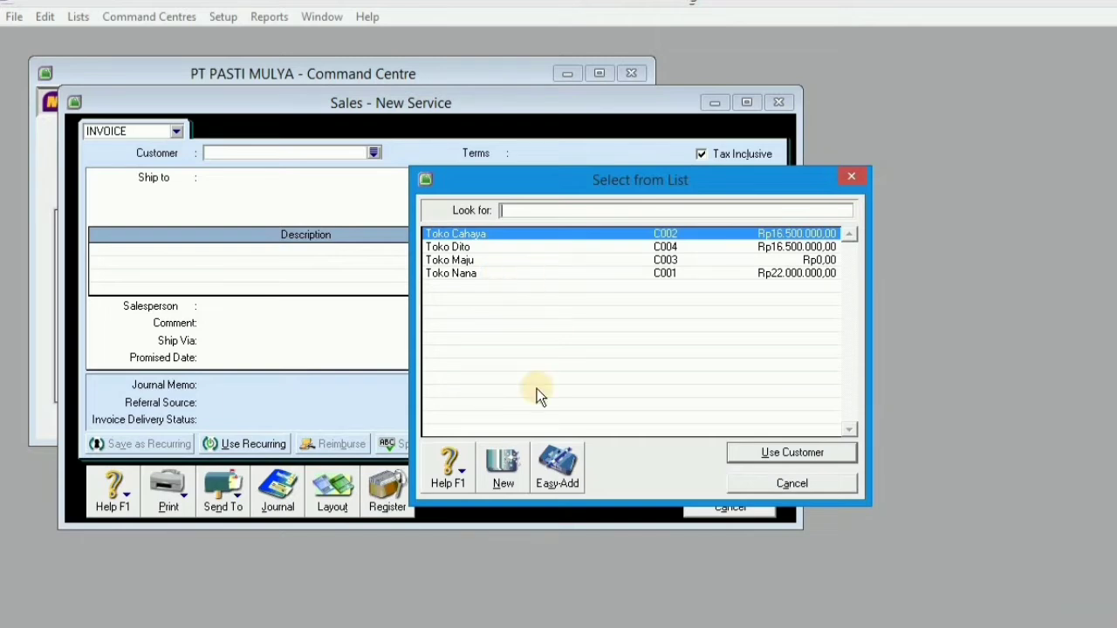
left_click(502, 463)
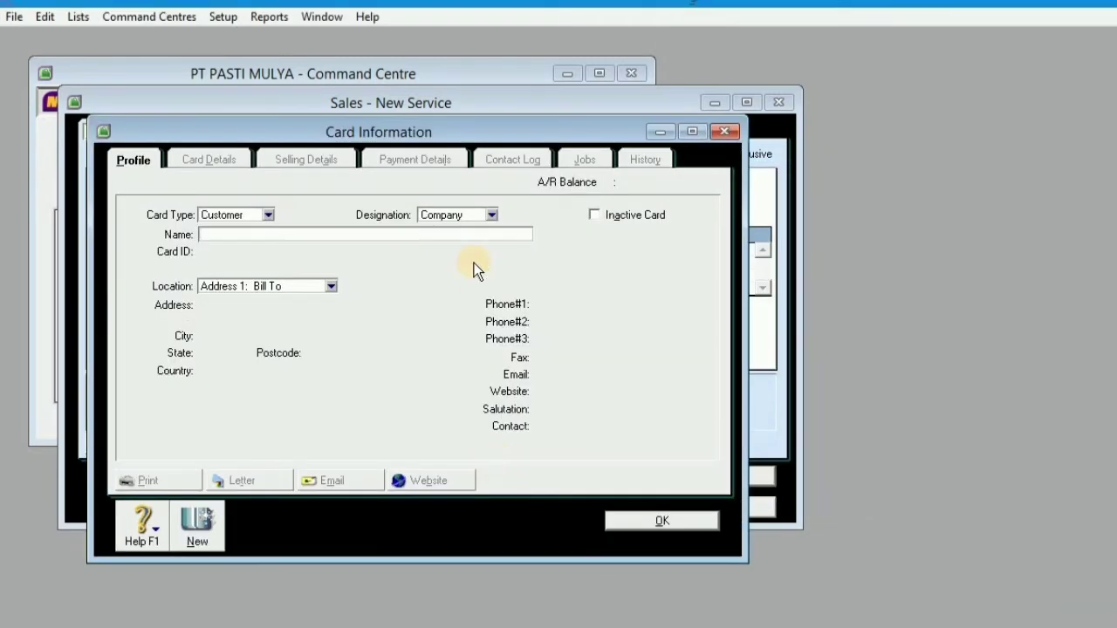
type("penjualan tunai")
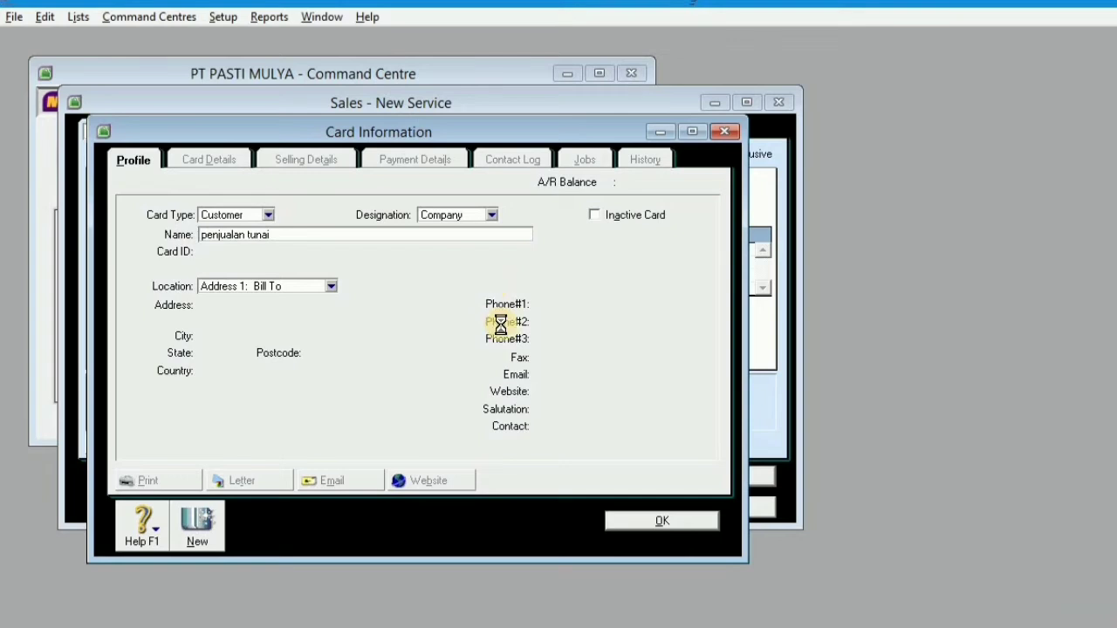
left_click(635, 521)
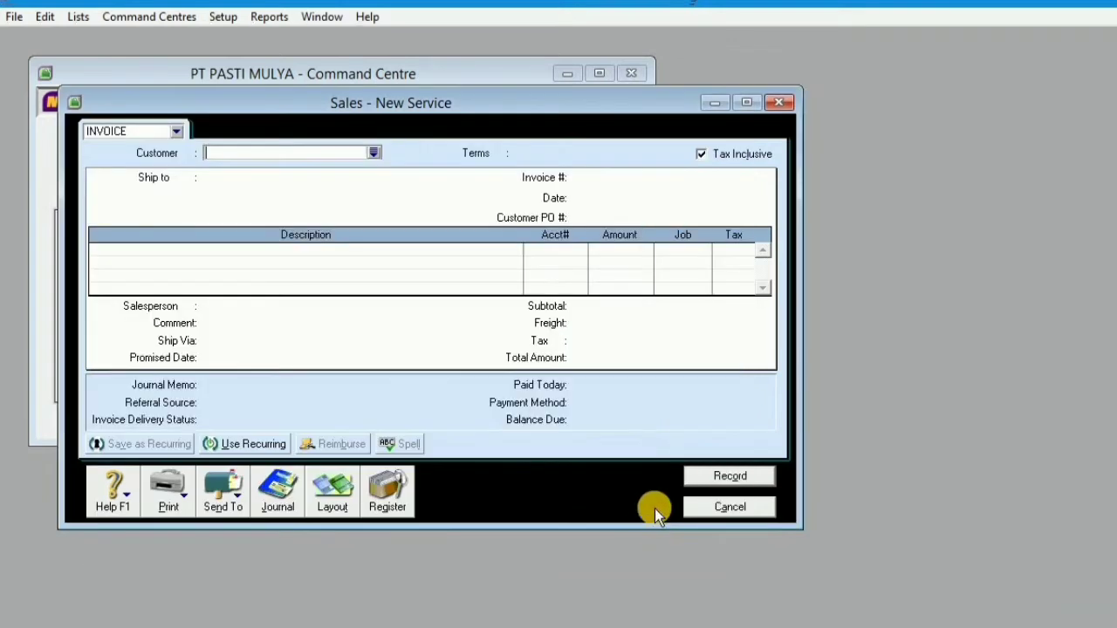
- Choose "penjualan tunai" as the sale's customer and make the invoice prices tax exclusive
left_click(373, 155)
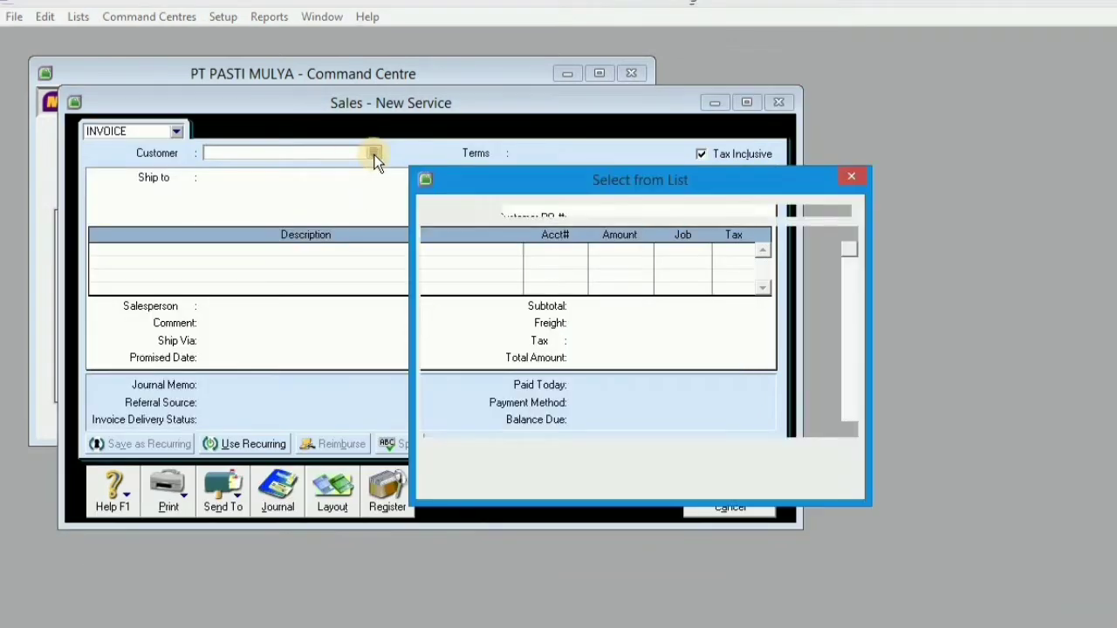
double_click(463, 232)
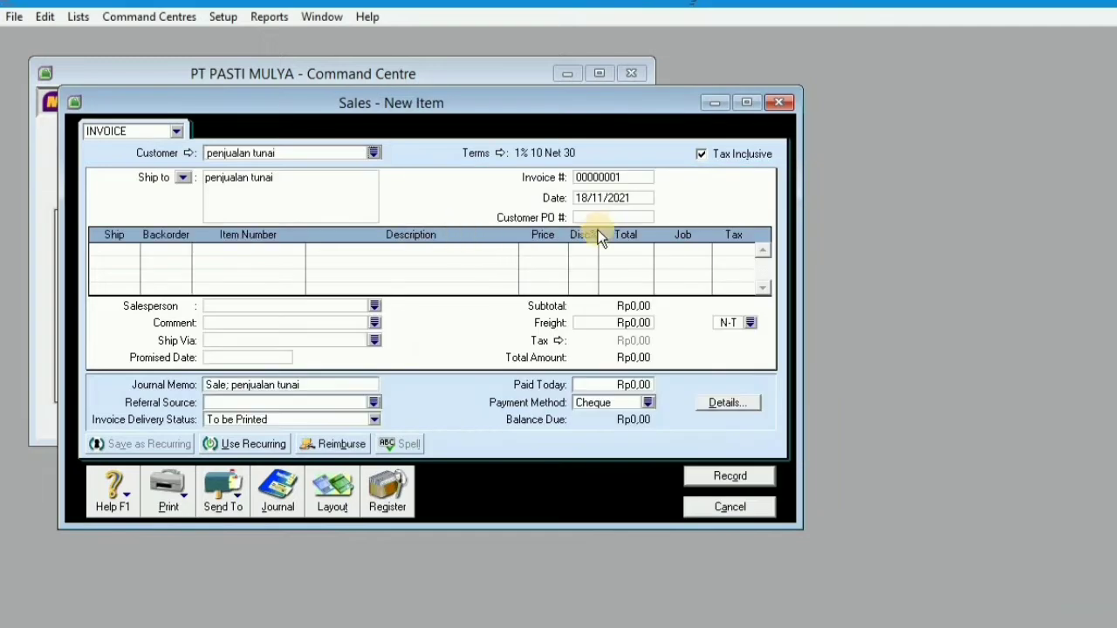
left_click(702, 154)
- Set the cash sale's invoice number to NK12-01 and its date to 9/12/2013
left_click(628, 177)
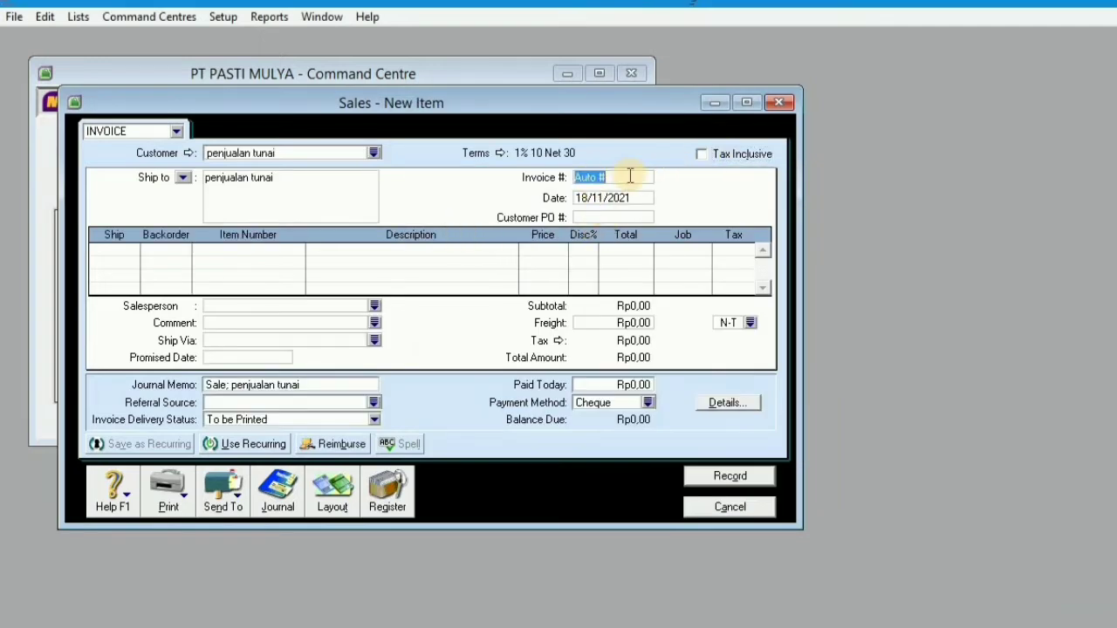
type("N")
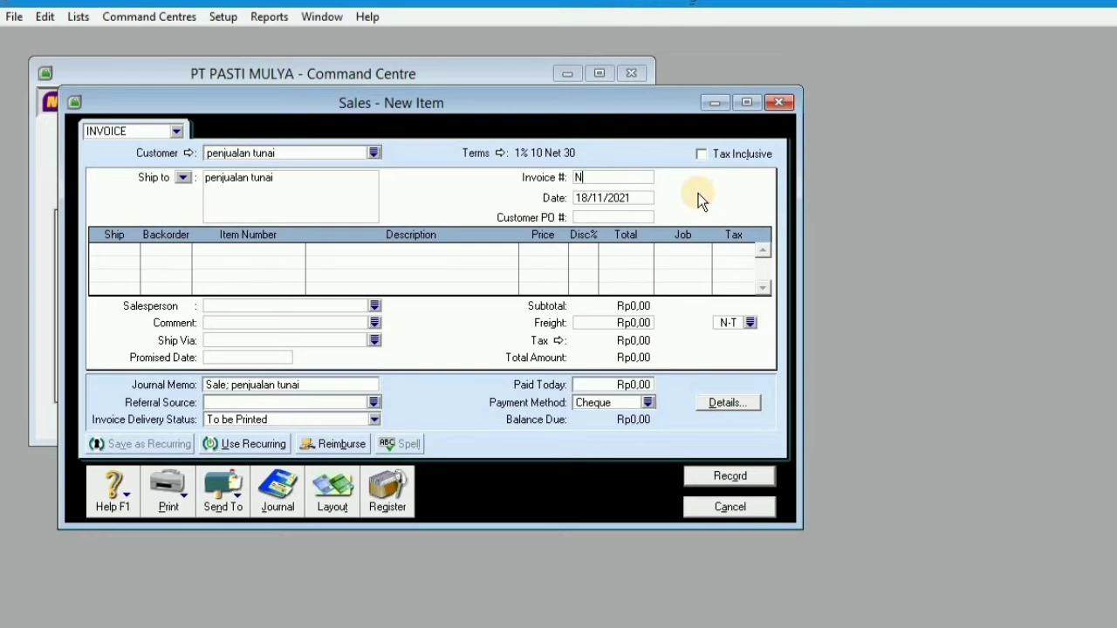
type("K12-01")
key("Tab")
key("Right")
key("BackSpace")
key("BackSpace")
key("BackSpace")
key("BackSpace")
key("BackSpace")
key("BackSpace")
key("BackSpace")
key("BackSpace")
key("BackSpace")
key("BackSpace")
type("9/12/2013")
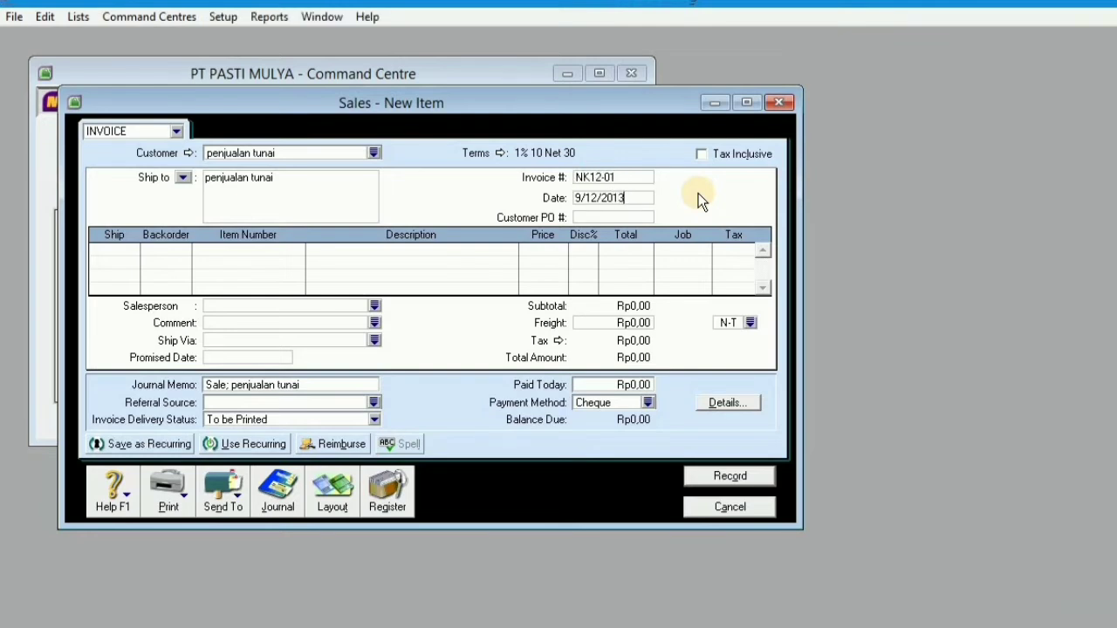
key("Tab")
- Add item lines for 11 units of BA-N001 and 9 units of BA-N002 to invoice NK12-01
left_click(133, 250)
type("11")
key("Tab")
key("Tab")
type("BA-N001")
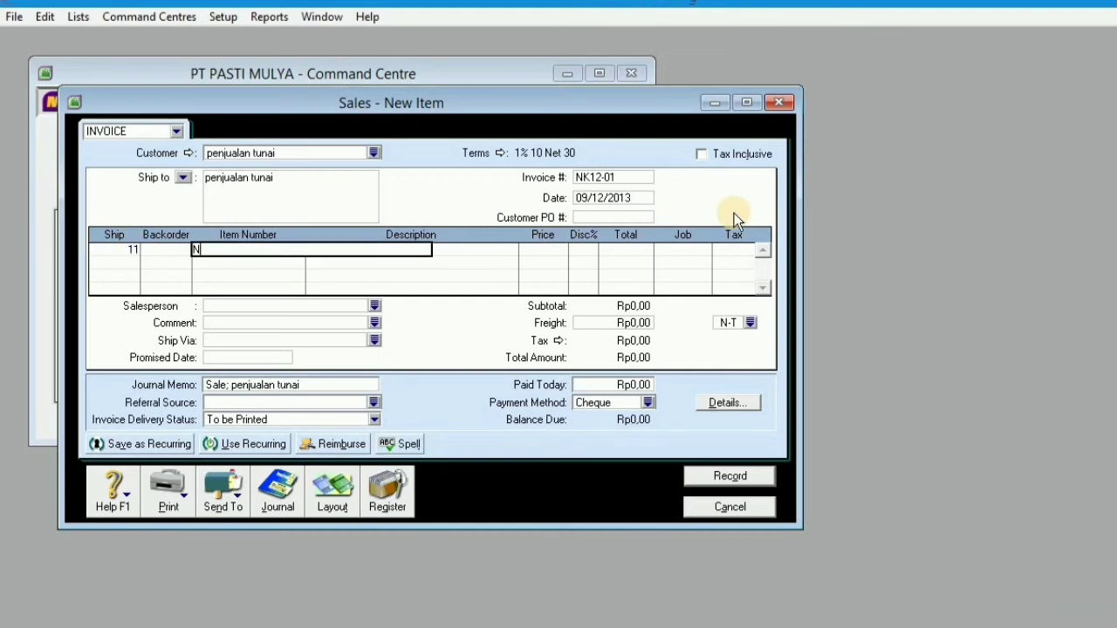
key("Tab")
key("Tab")
key("Tab")
key("Tab")
key("Tab")
key("Tab")
key("Tab")
type("9")
key("Tab")
type("BA-N002")
key("Tab")
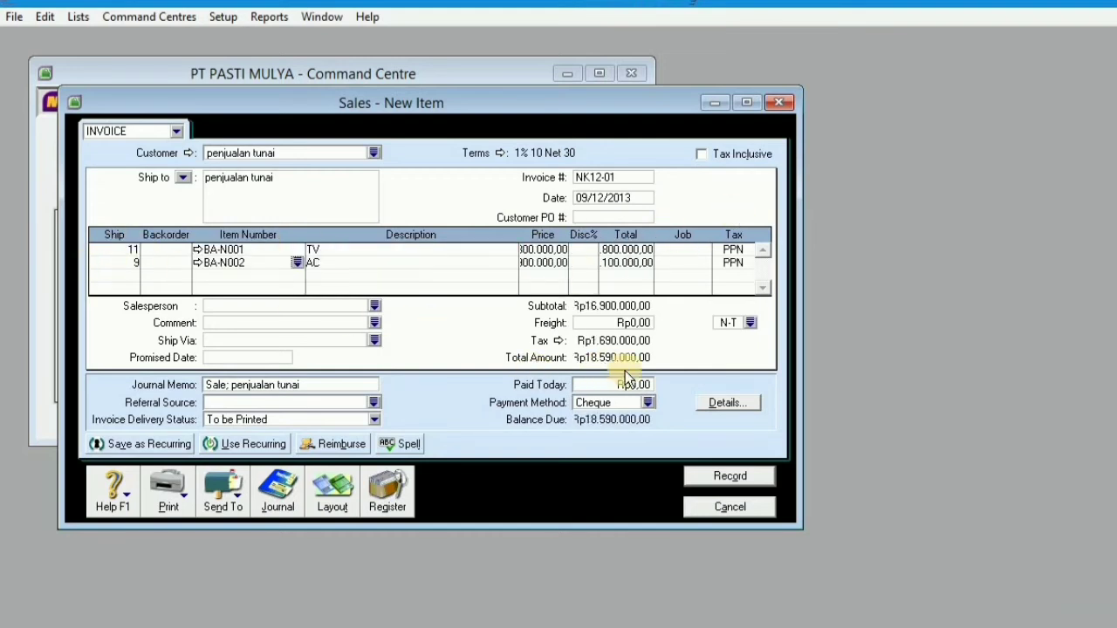
- Set the amount paid today on invoice NK12-01 to Rp18.590.000,00
left_click(646, 385)
key("BackSpace")
type("18.590.")
type("0000")
key("Tab")
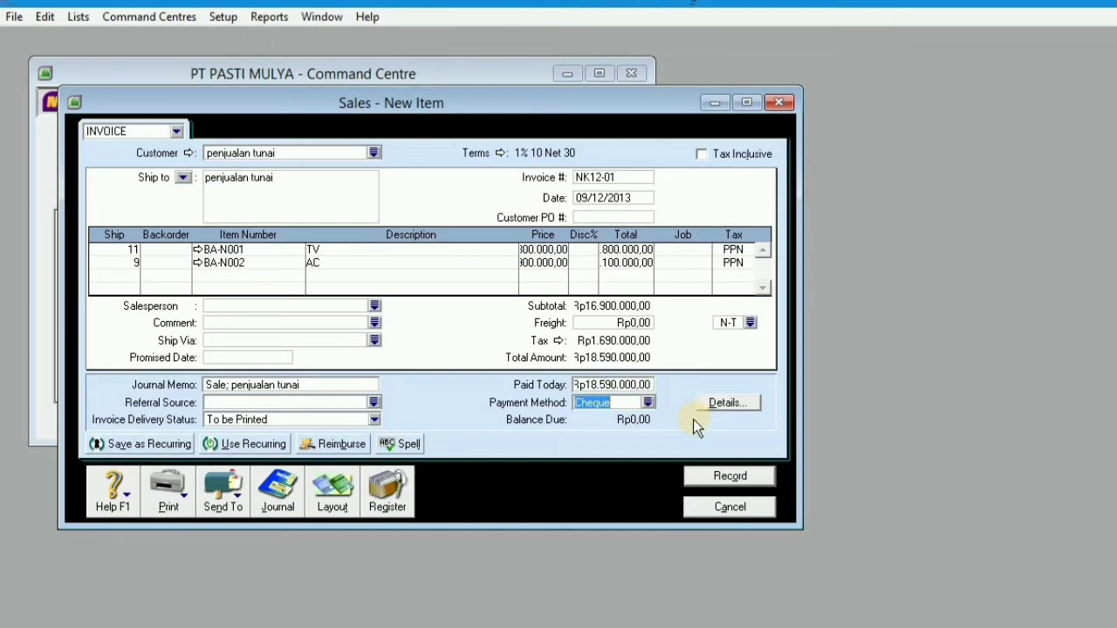
- Review the transaction recap of sale NK12-01 and record it
key("ctrl+r")
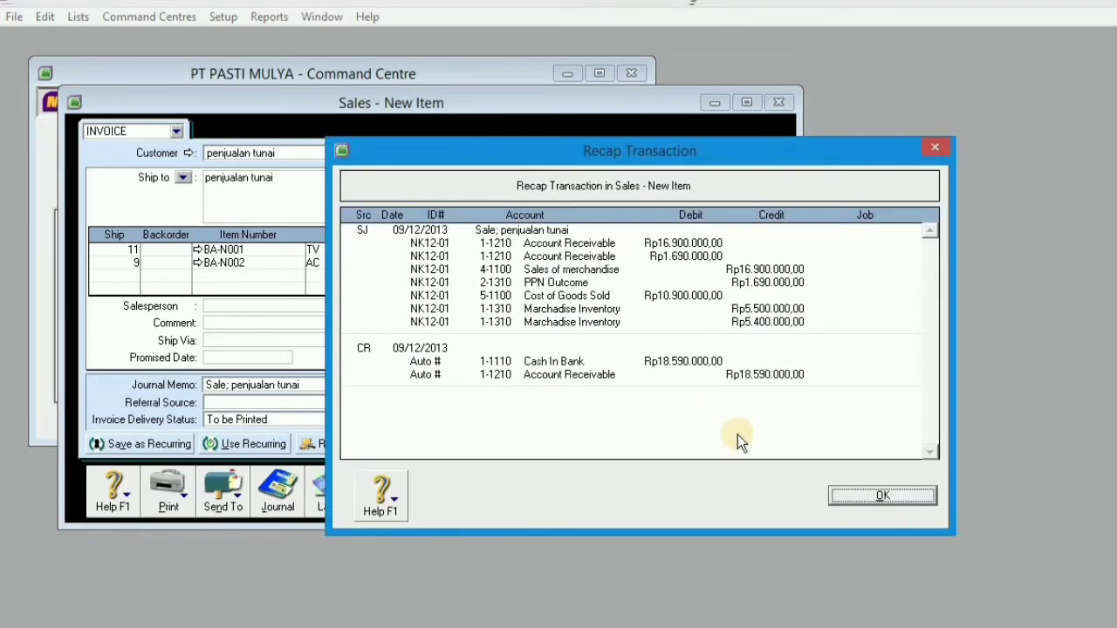
left_click(883, 496)
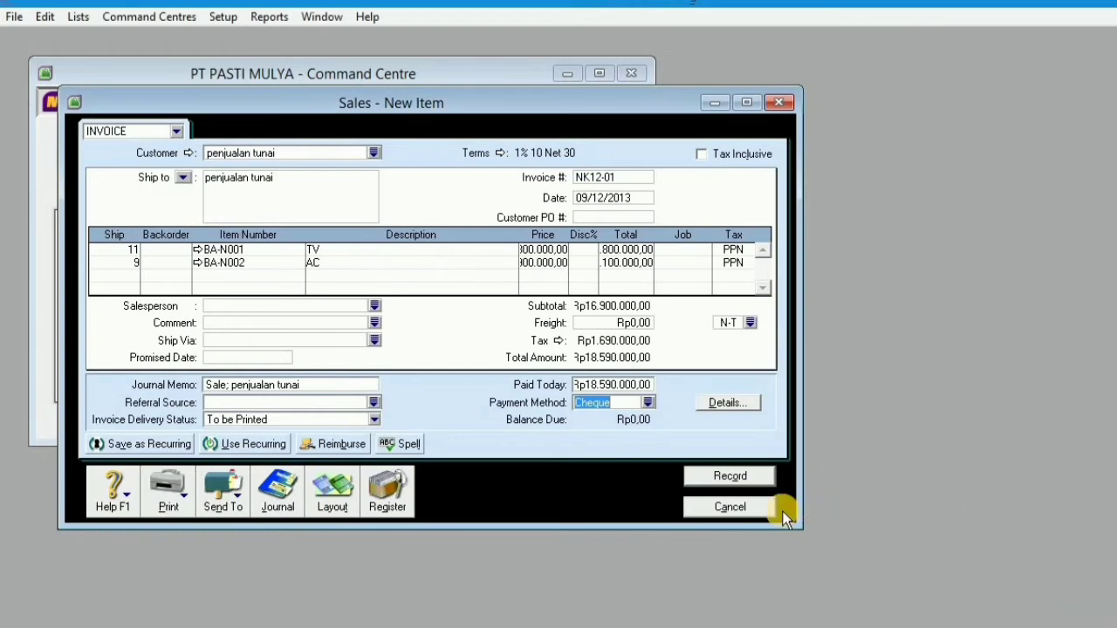
left_click(741, 479)
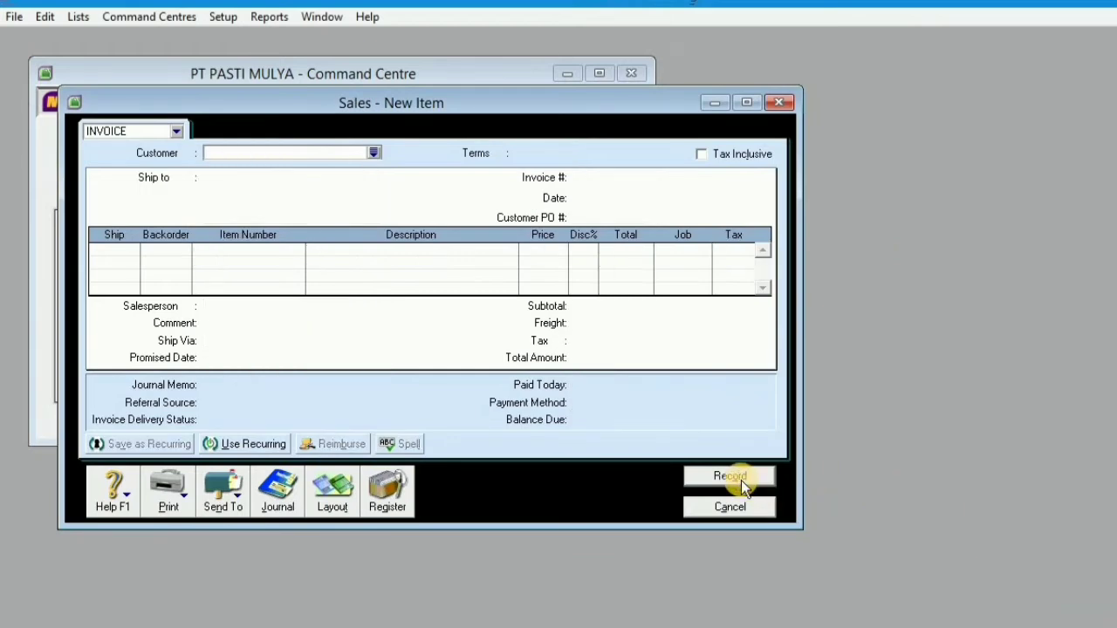
- Start a sale to Toko Nana with invoice number NK12-02 and date 21/12/2013
left_click(373, 153)
double_click(462, 286)
double_click(633, 177)
type("NK12-02")
key("Tab")
type("21/12/2013")
key("Tab")
key("Tab")
- Add item lines for 2 units of BA-N001 and 3 units of BA-N002 to invoice NK12-02
type("2")
key("Tab")
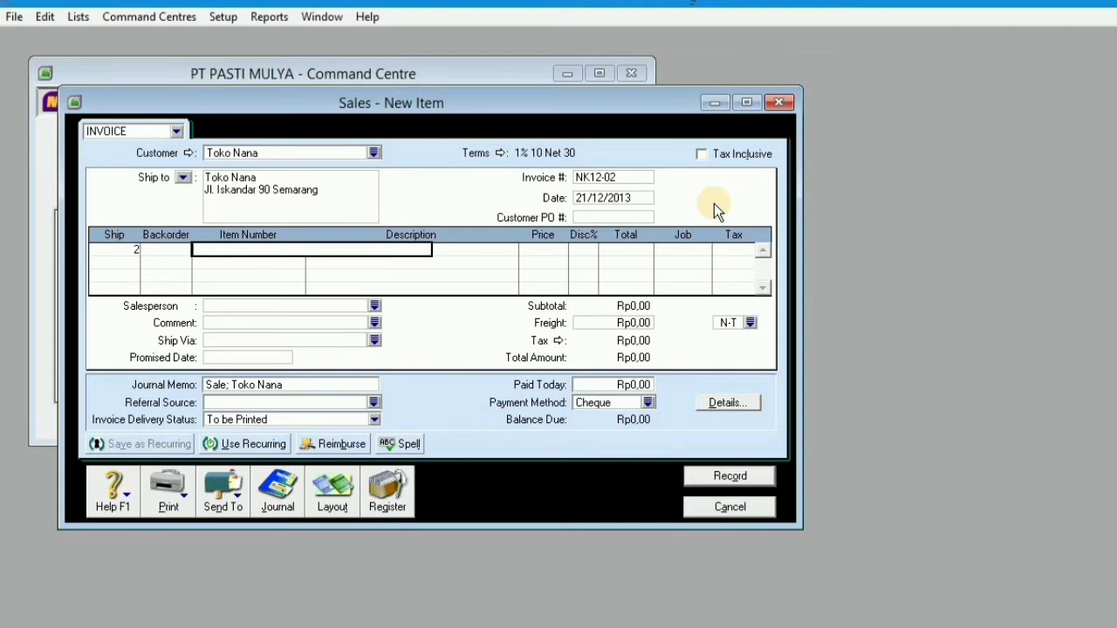
type("BA-N001")
key("Tab")
left_click(114, 261)
type("3")
key("Tab")
type("BA-N002")
key("Tab")
- Set the amount paid today on invoice NK12-02 to Rp4.730.000,00
double_click(623, 384)
type("473000000")
key("Tab")
left_click(632, 385)
key("BackSpace")
key("Tab")
left_click(616, 385)
key("BackSpace")
key("Tab")
- Review the transaction recap of sale NK12-02 and record it
key("ctrl+r")
left_click(845, 490)
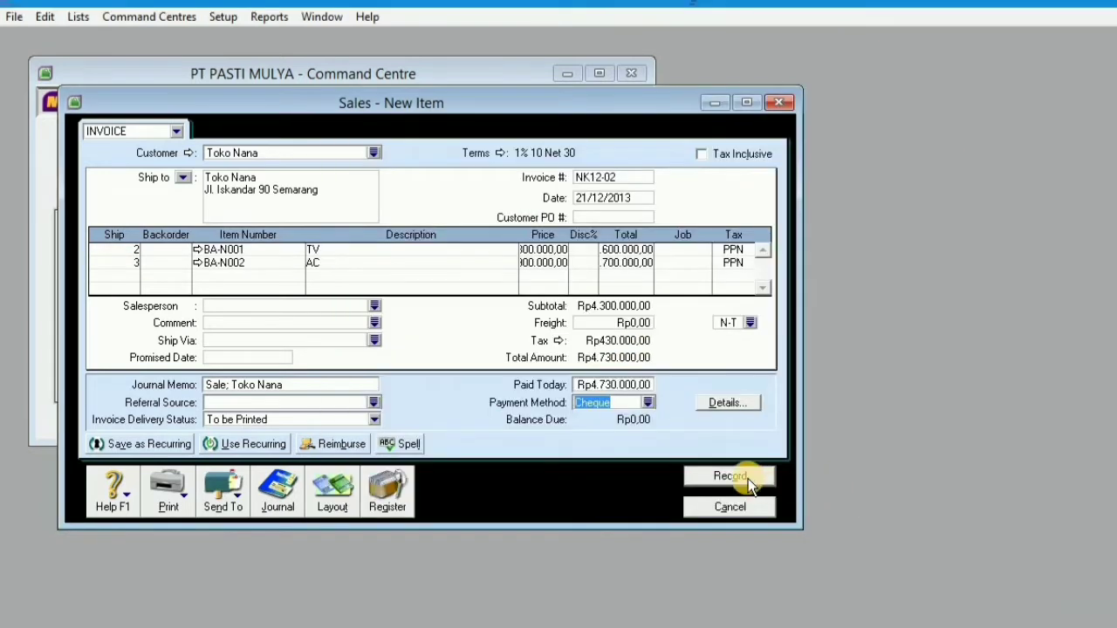
left_click(748, 478)
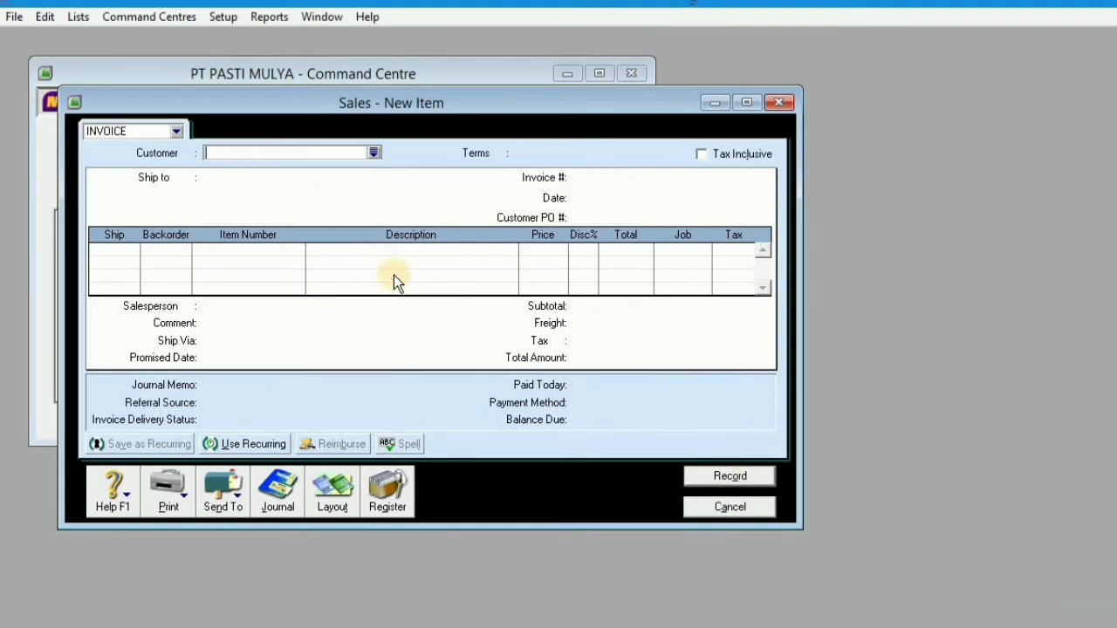
- Start a sale to Toko Maju with invoice number NK12-03 and date 25/12/2013
left_click(374, 153)
double_click(522, 273)
type("NK12")
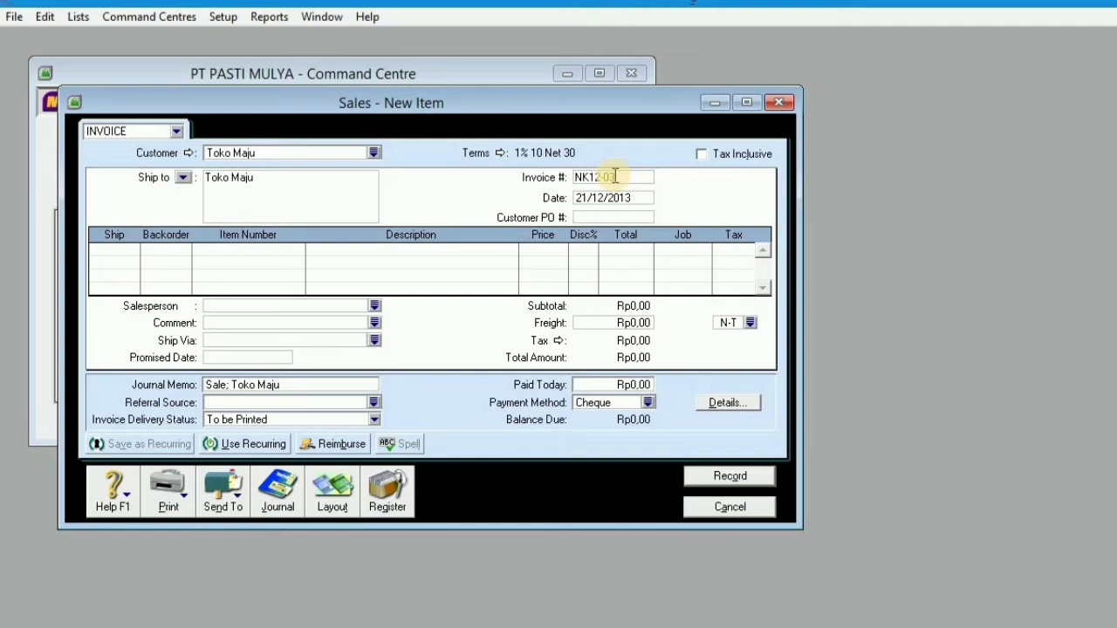
type("-03")
key("Tab")
key("Delete")
type("5")
key("Tab")
- Add item lines for 5 units of BA-N001 and 3 units of BA-N002 to invoice NK12-03
type("5")
key("Tab")
type("BA-N001")
key("Tab")
left_click(130, 264)
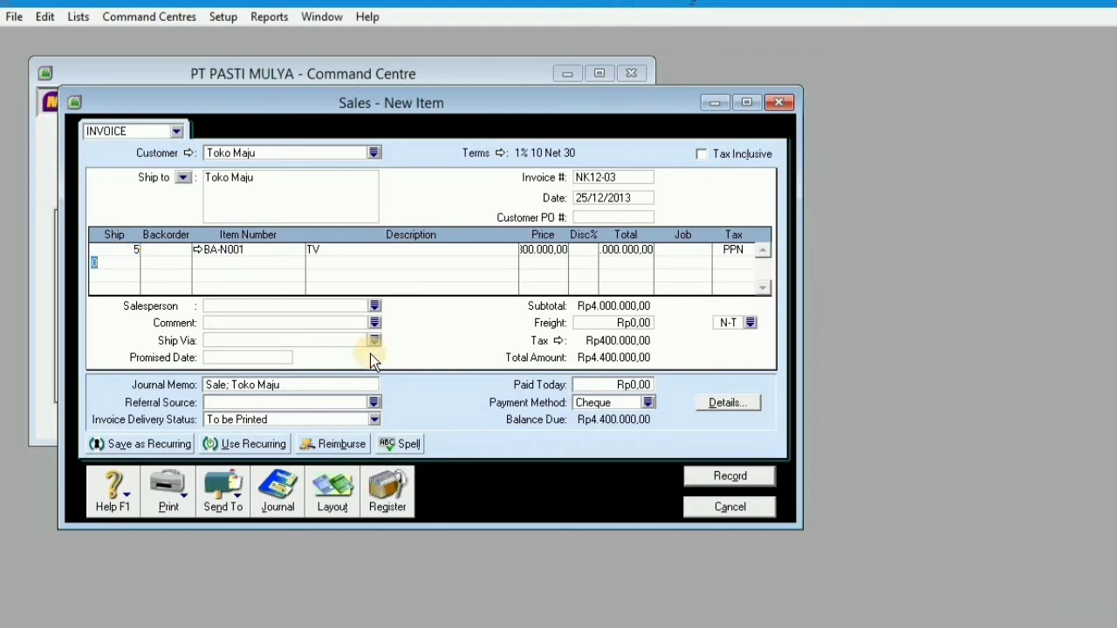
type("3")
key("Tab")
type("BA-N002")
key("Tab")
- Set the amount paid today on invoice NK12-03 to Rp7.370.000,00, checking it against the transaction recap
left_click(633, 384)
type("7370000000")
key("Tab")
key("ctrl+r")
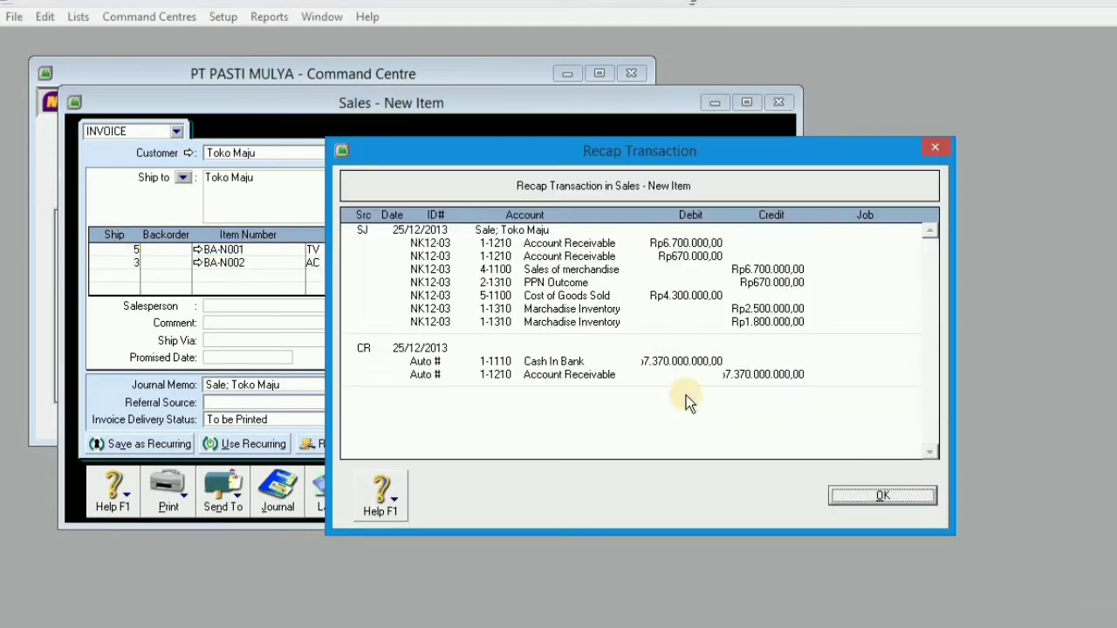
left_click(846, 494)
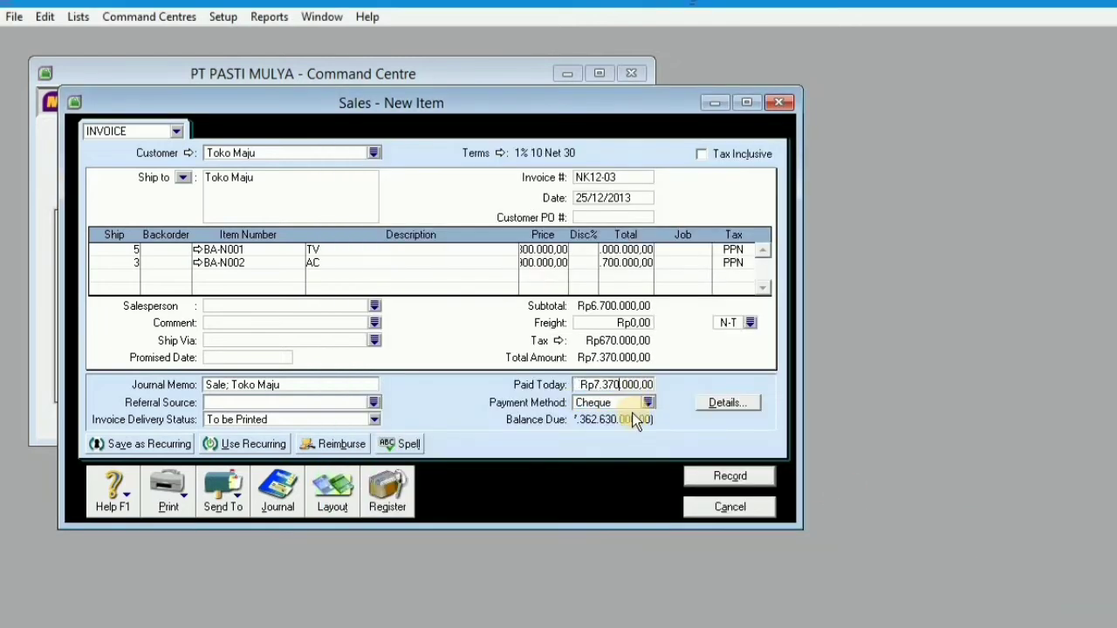
key("ctrl+r")
left_click(839, 494)
key("Tab")
- Review the recap of sale NK12-03, record it and close sales entry
key("ctrl+r")
left_click(834, 495)
left_click(725, 473)
left_click(722, 507)
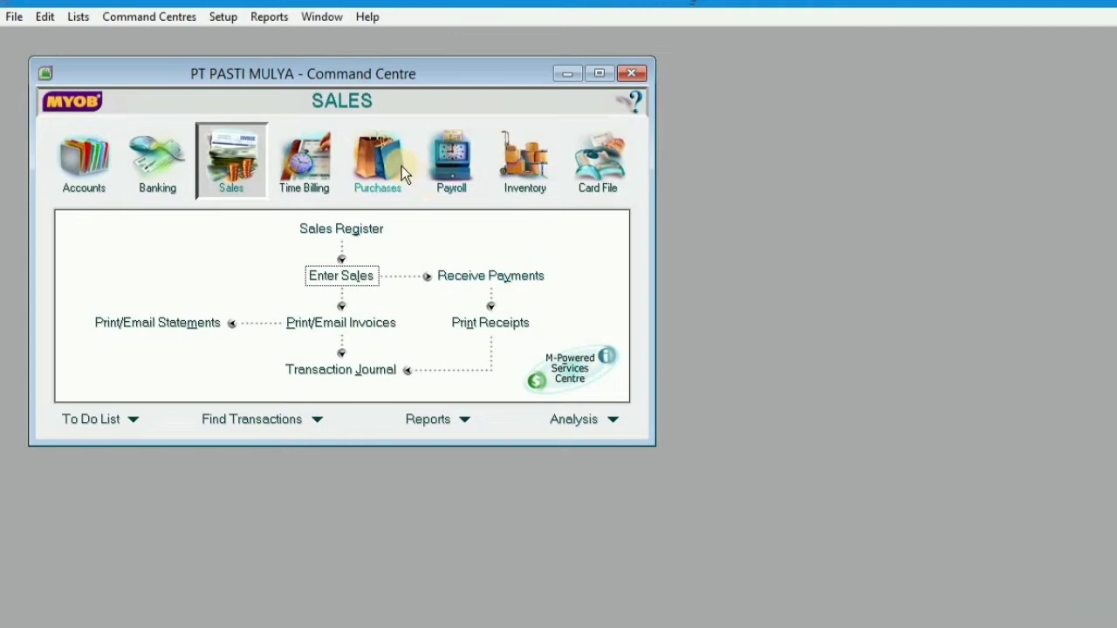
- Start a new sales return for customer "penjualan tunai" from the Sales Register
left_click(339, 224)
left_click(444, 137)
left_click(612, 467)
left_click(400, 181)
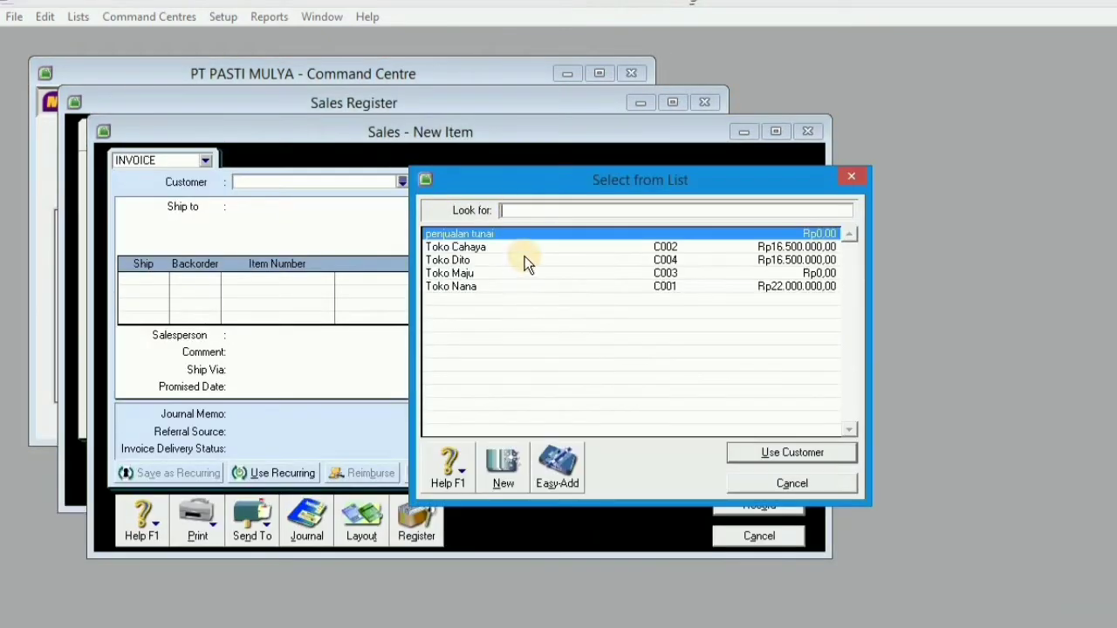
double_click(597, 235)
- Set the sales return's invoice number to BKK-03 and its date to 10/12/2013
double_click(614, 207)
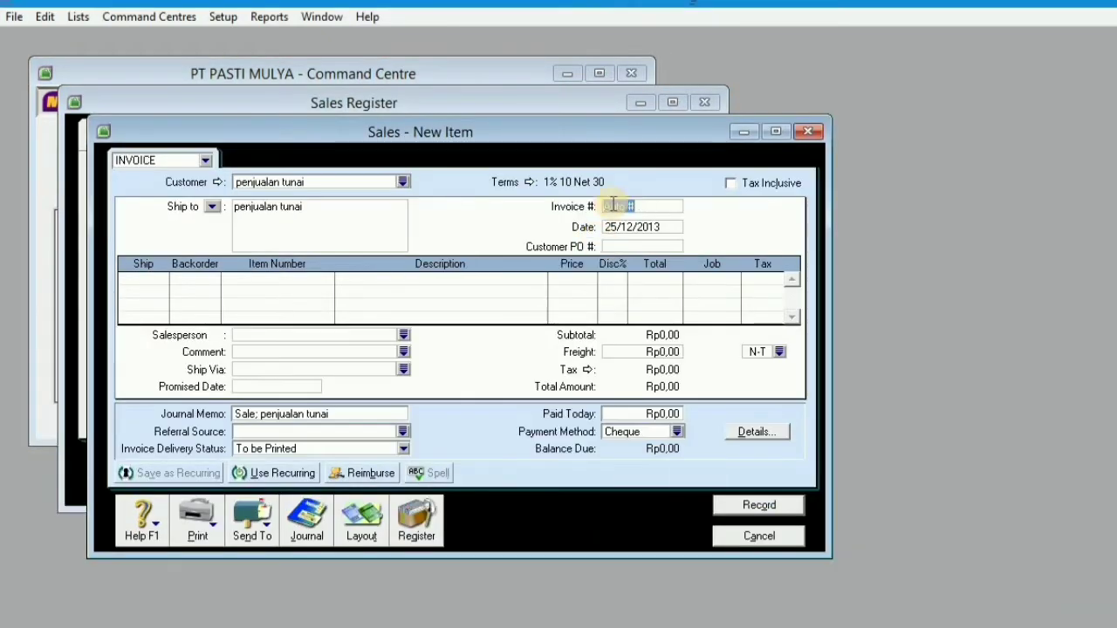
type("BKK-03")
key("Tab")
type("10/12/2013")
key("Tab")
- Add return lines for -2 units of BA-N001 and -1 unit of BA-N002 to invoice BKK-03
type("-2")
key("Tab")
type("BA-N001")
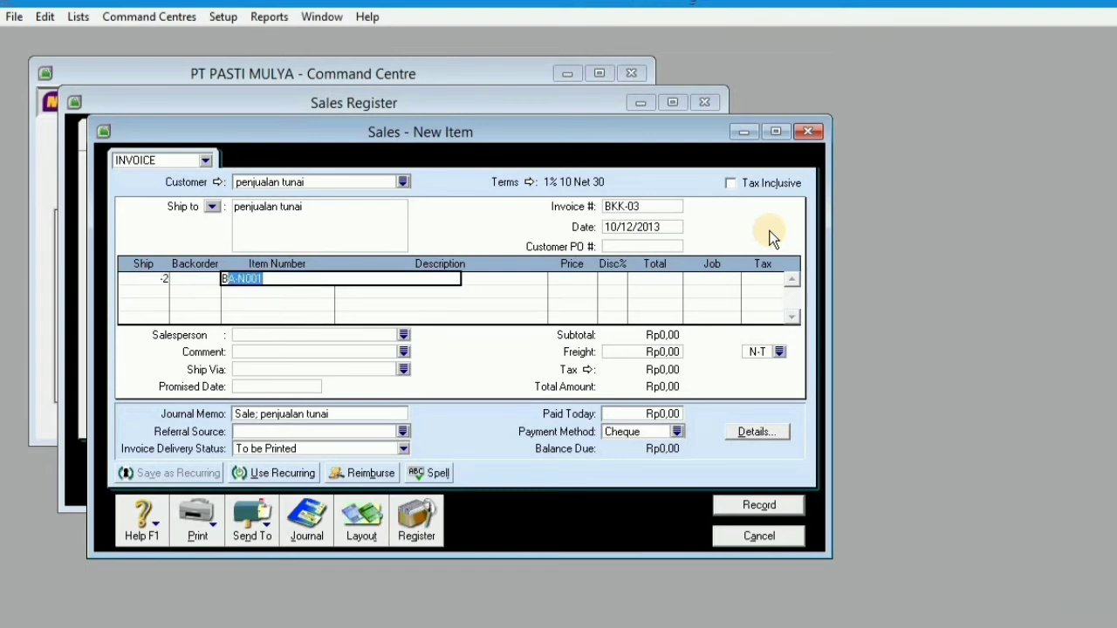
key("Tab")
left_click(160, 291)
type("-1")
key("Tab")
type("BA-N002")
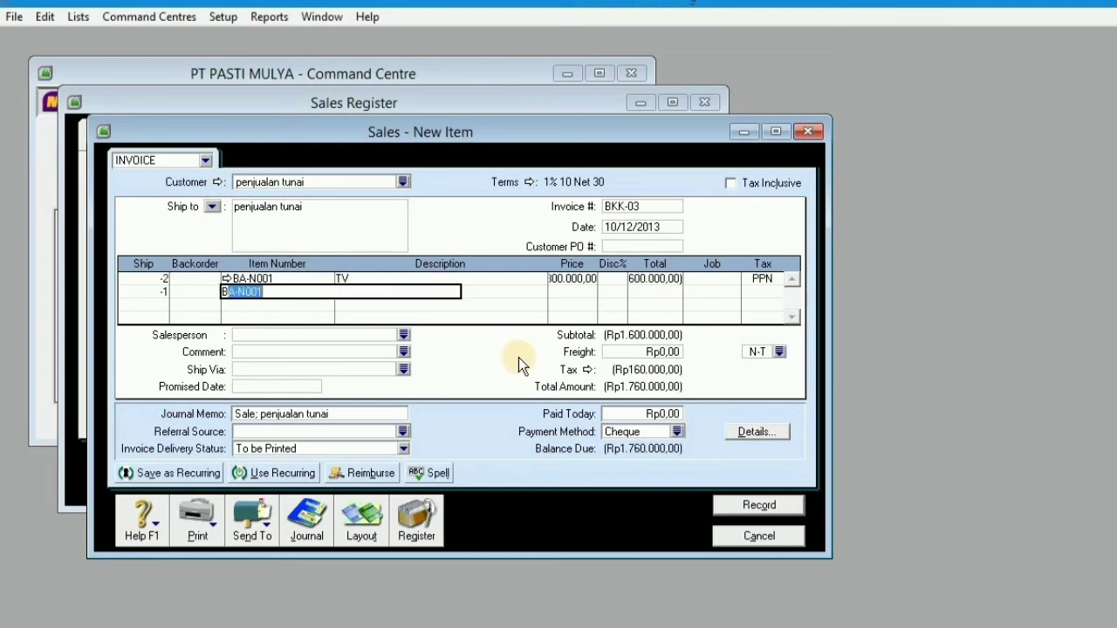
key("Tab")
- Add "Return" after "Sale" in the journal memo, then review and record sales return BKK-03
left_click(256, 413)
type("Return")
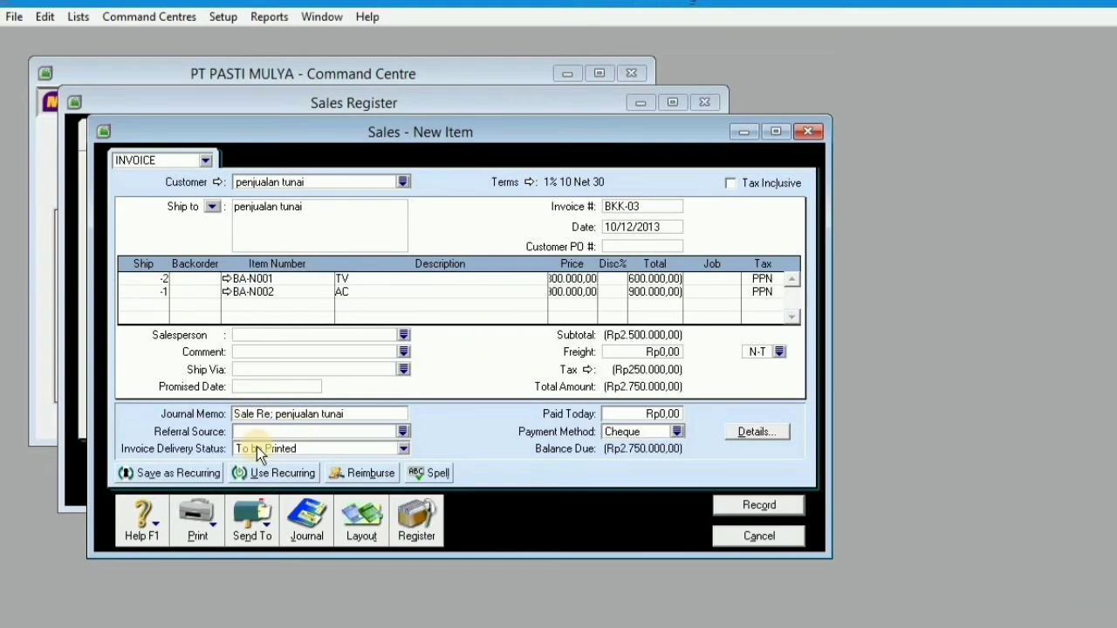
key("ctrl+r")
left_click(849, 493)
left_click(743, 503)
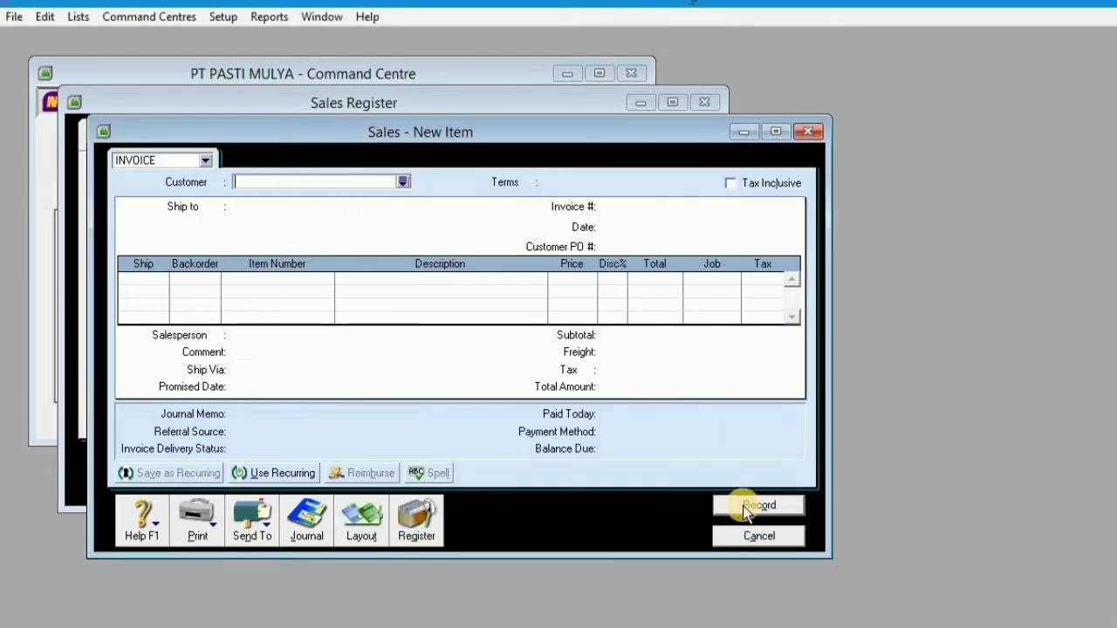
- Open the refund payment for the penjualan tunai return credit and give it cheque number BKK-03 and date 10/12/2013
key("Escape")
left_click(193, 426)
type("BKK-03")
key("Tab")
type("10/12/2013")
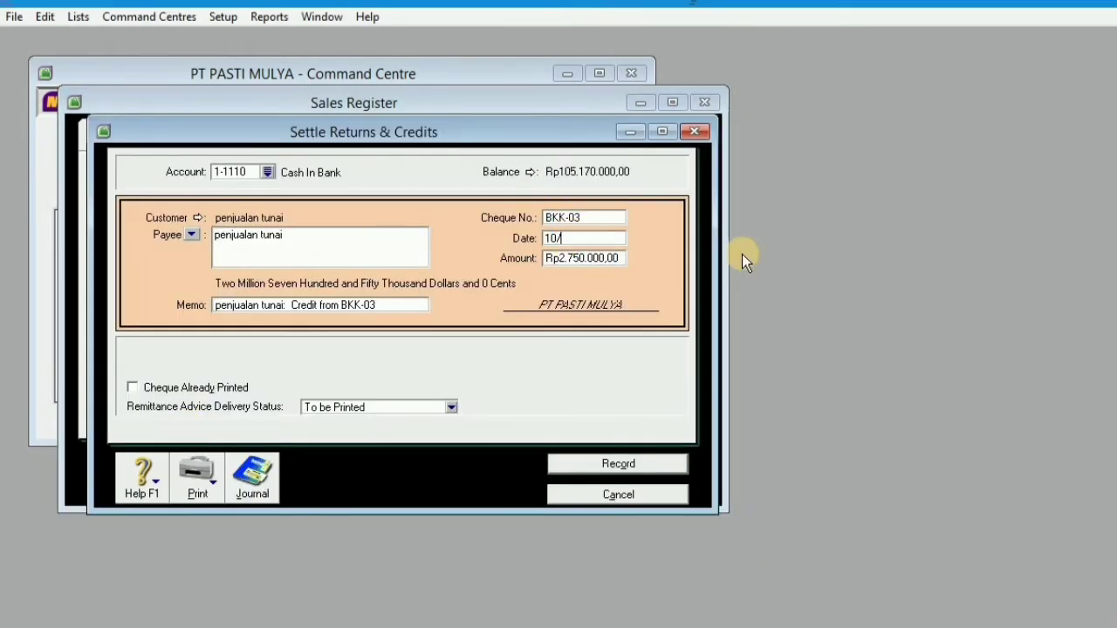
- Review the recap of refund cheque BKK-03 and record it
key("ctrl+r")
left_click(855, 496)
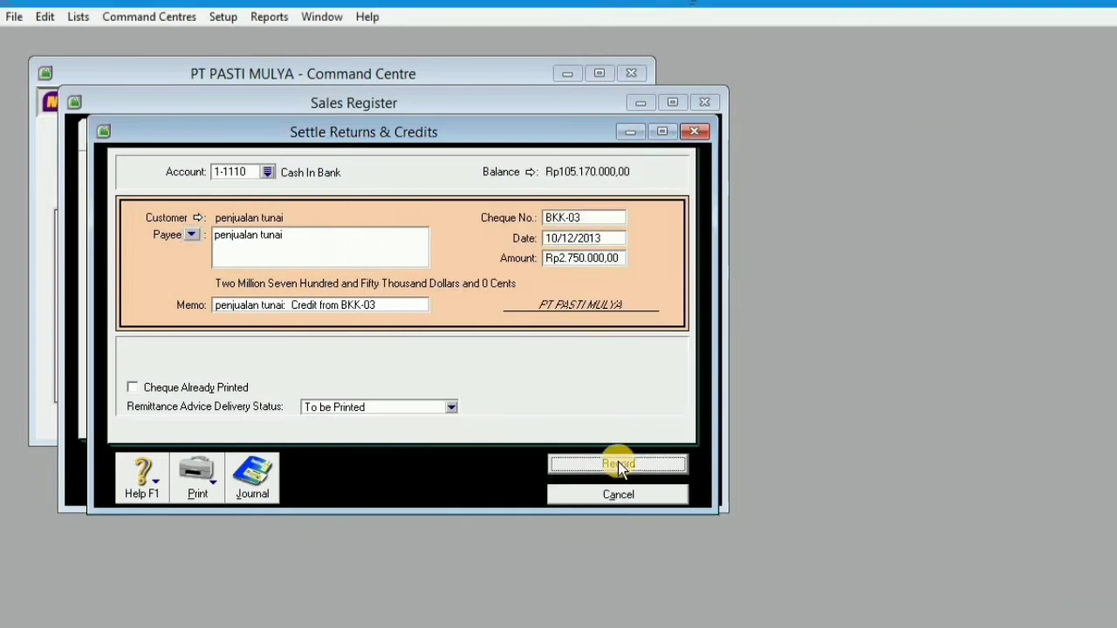
left_click(617, 464)
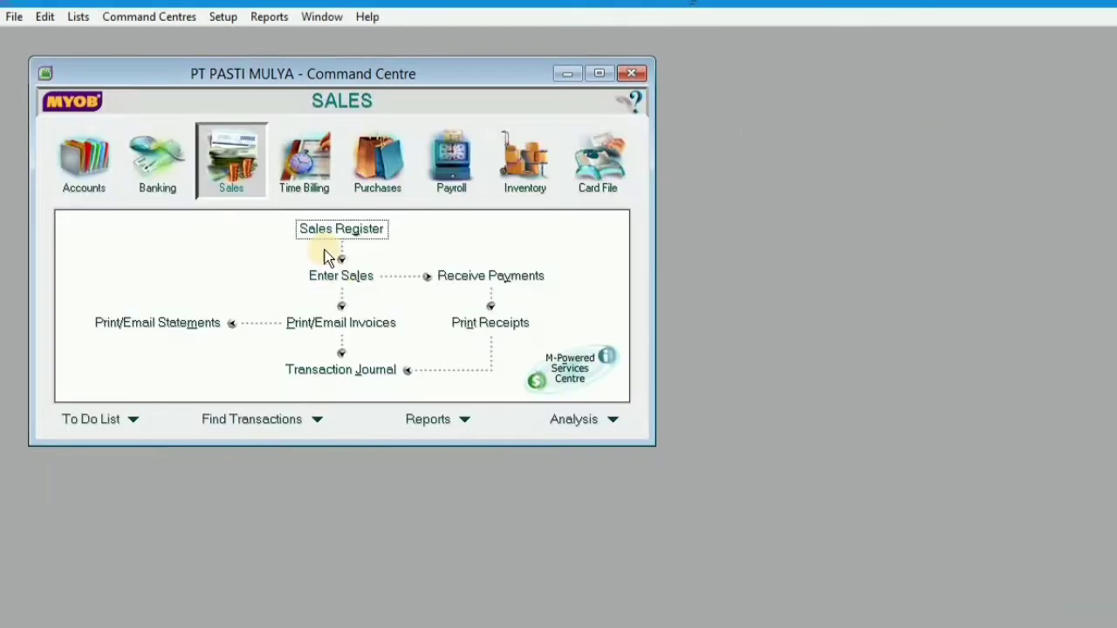
- Start a new sale to Toko Dito with invoice number FPJ12-01
left_click(326, 256)
left_click(374, 156)
double_click(461, 260)
type("PJ")
key("BackSpace")
key("BackSpace")
type("FPJ12-01")
- Set the date of invoice FPJ12-01 to 03/12/2013
key("Tab")
key("Left")
key("Left")
key("Left")
key("Left")
key("Left")
key("Left")
key("Left")
key("Left")
key("Left")
key("Left")
key("Delete")
type("3")
key("Tab")
- Add 15 units of item BA-N001 (TV) to the first line of invoice FPJ12-01
key("Tab")
type("15")
key("Tab")
key("Tab")
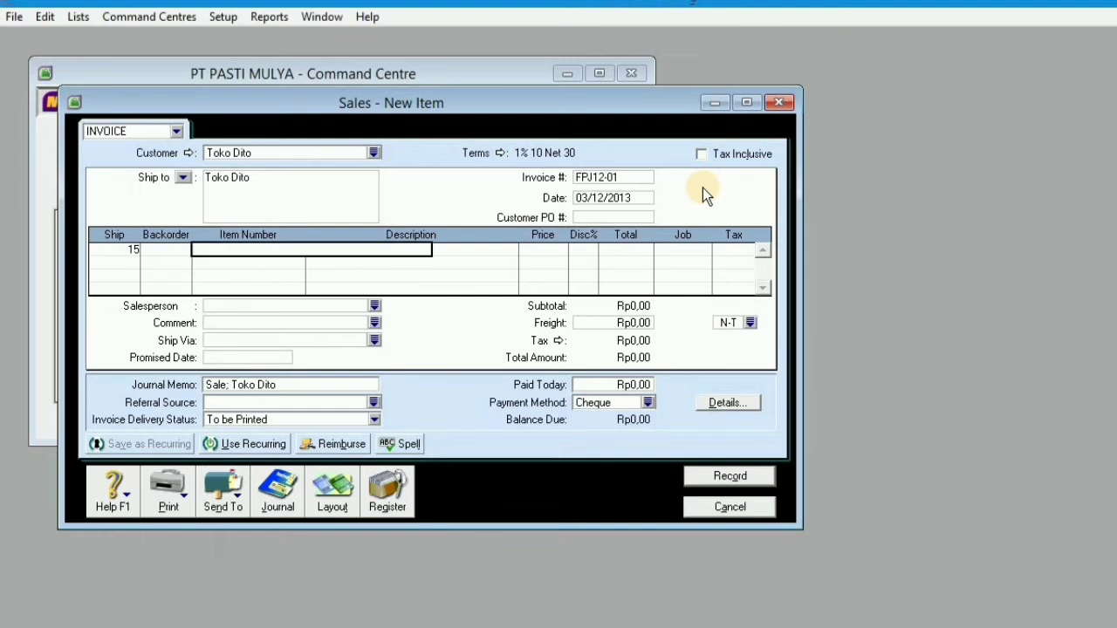
key("Tab")
key("Return")
- Add 10 units of item BA-N002 (AC) to the second line of invoice FPJ12-01
left_click(120, 269)
type("10")
key("Tab")
key("Tab")
type("BA-N002")
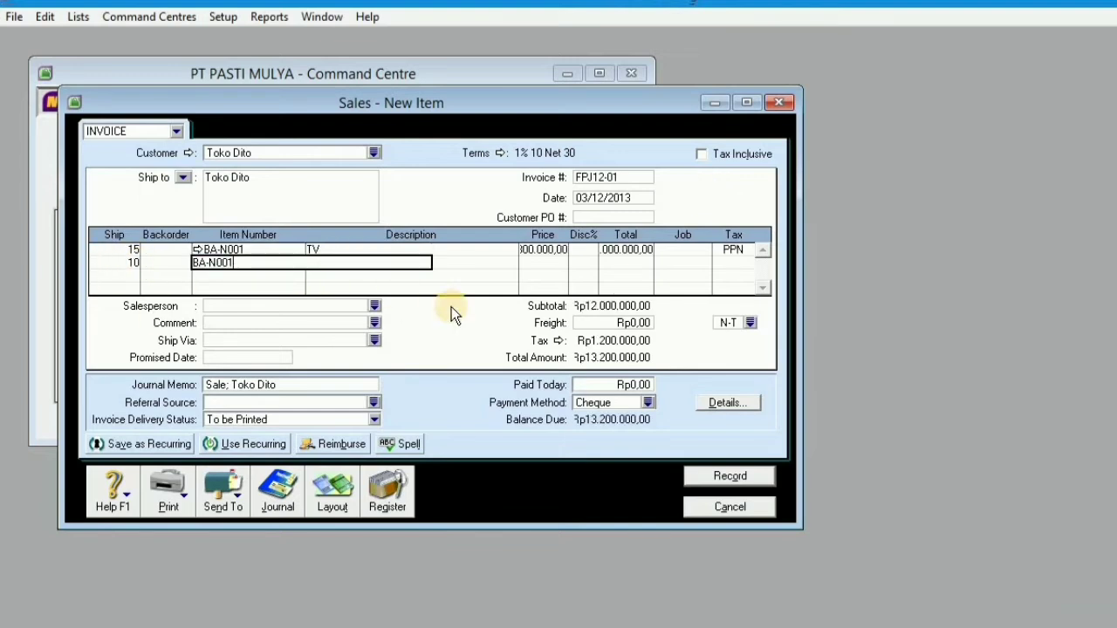
key("Tab")
- Review the recap of invoice FPJ12-01 and record it
key("ctrl+r")
left_click(850, 503)
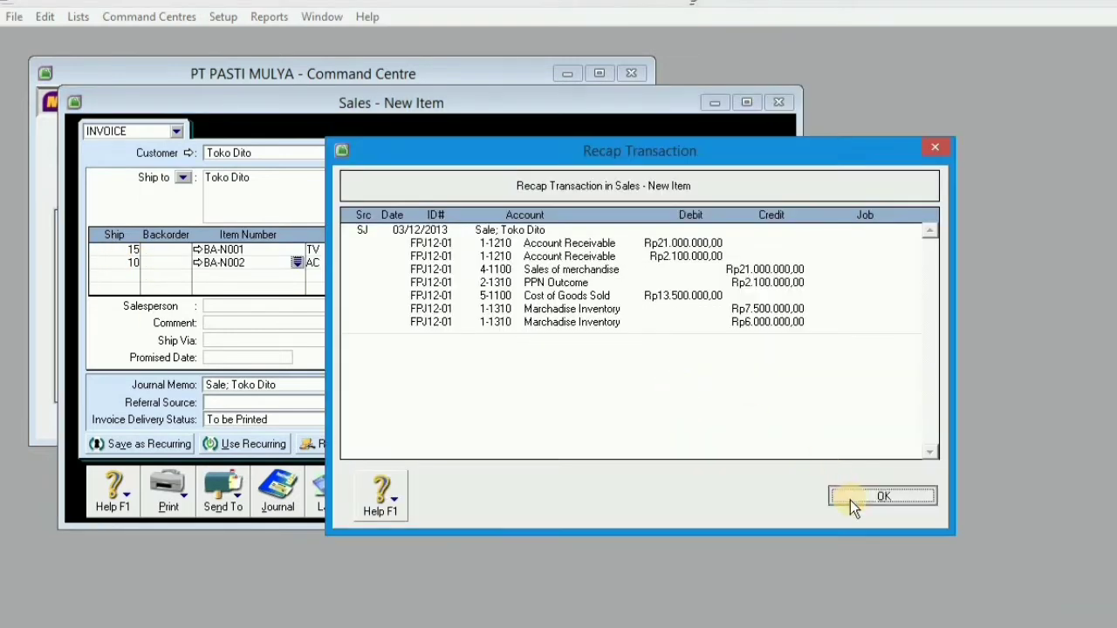
left_click(729, 476)
- Start a new sale to Toko Cahaya with invoice number FPJ12-02 and date 22/12/2013
left_click(374, 154)
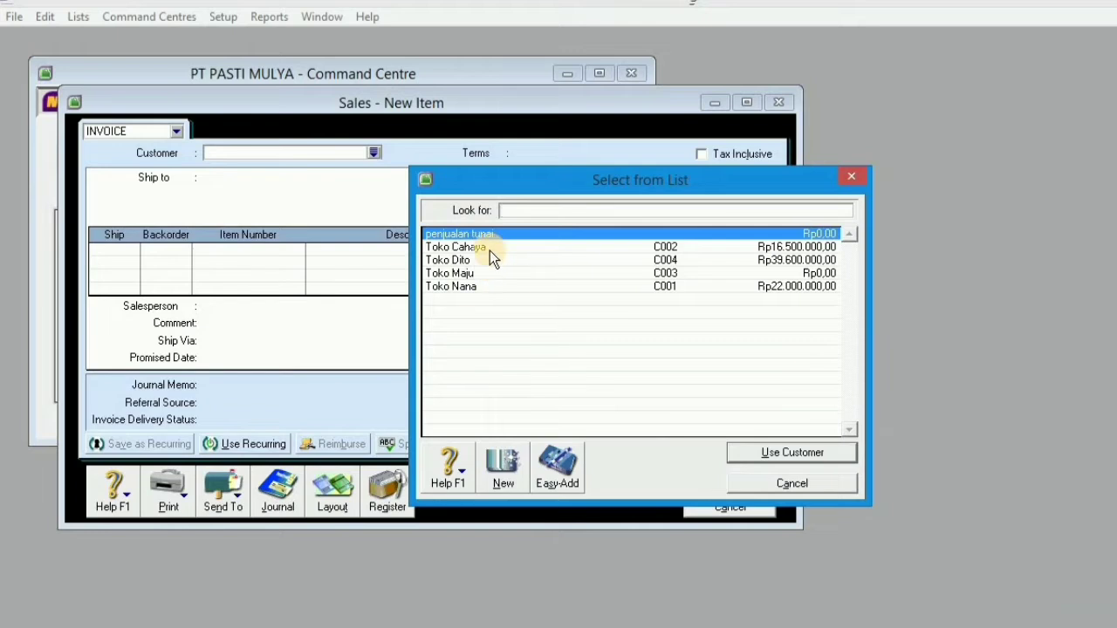
double_click(488, 247)
type("FPJ12-02")
key("Tab")
type("22")
key("Tab")
key("Tab")
- Add 20 units of BA-N001 and 17 units of BA-N002 to invoice FPJ12-02
type("20")
key("Tab")
key("Return")
type("17")
key("Tab")
type("BA-N002")
key("Tab")
- Review the recap of invoice FPJ12-02 and record it
key("ctrl+r")
left_click(881, 494)
left_click(757, 476)
- Start a new sale to Toko Nana with invoice number FPJ12-03 and date 27/12/2013
left_click(373, 152)
double_click(469, 286)
double_click(595, 177)
type("FPJ12-03")
key("Tab")
type("27")
key("Tab")
key("Tab")
- Add 18 units of item BA-N001 (TV) to the first line of invoice FPJ12-03
type("18")
key("Tab")
key("Tab")
type("BA-N001")
key("Tab")
key("Tab")
key("Tab")
key("Tab")
key("Tab")
key("Tab")
key("Tab")
- Add 12 units of BA-N002 (AC) to invoice FPJ12-03, record it and close the sales entry window
type("12")
key("Tab")
key("Tab")
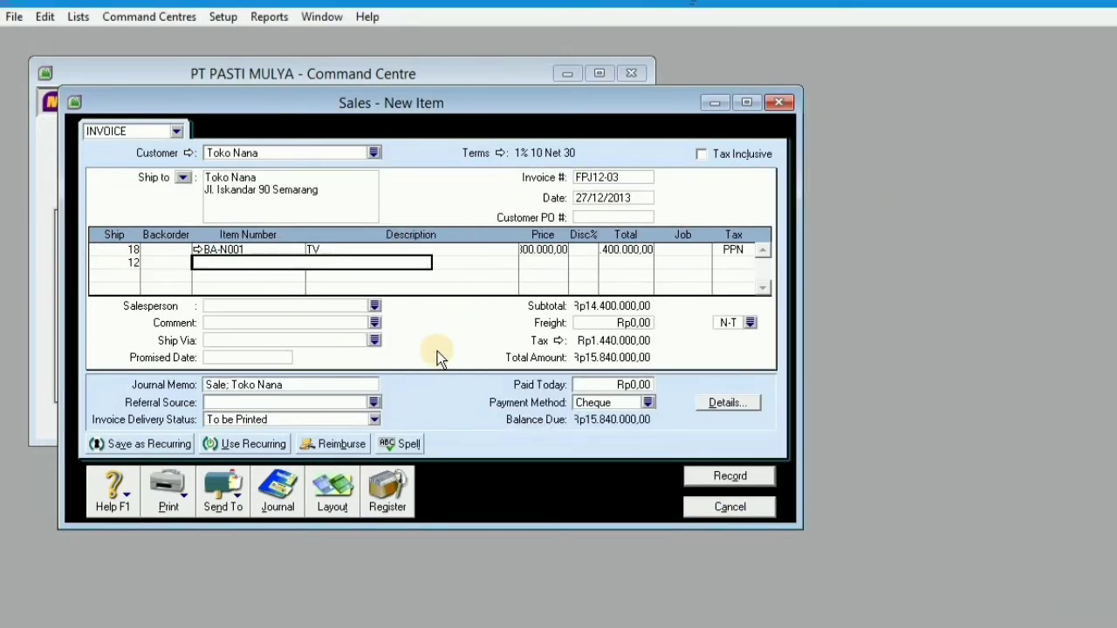
type("BA-N002")
key("Tab")
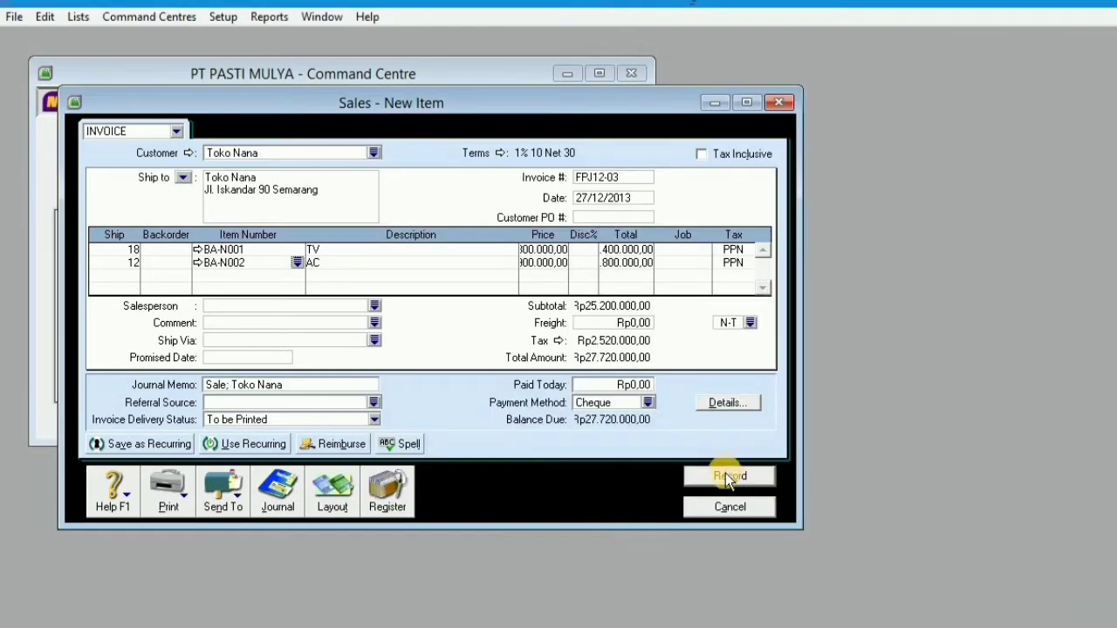
left_click(725, 477)
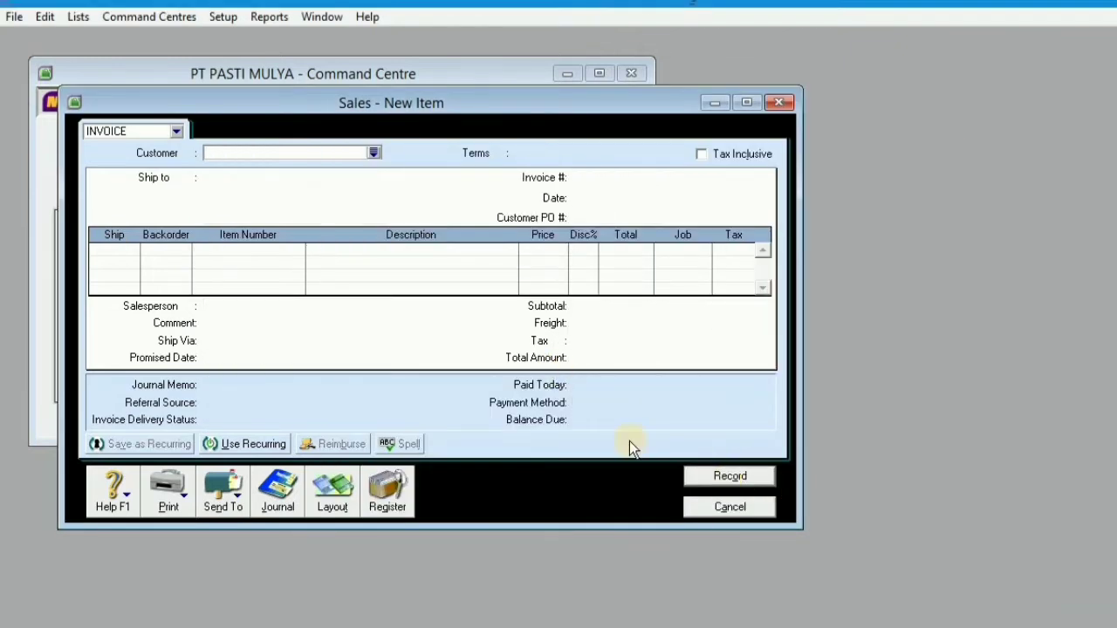
left_click(708, 510)
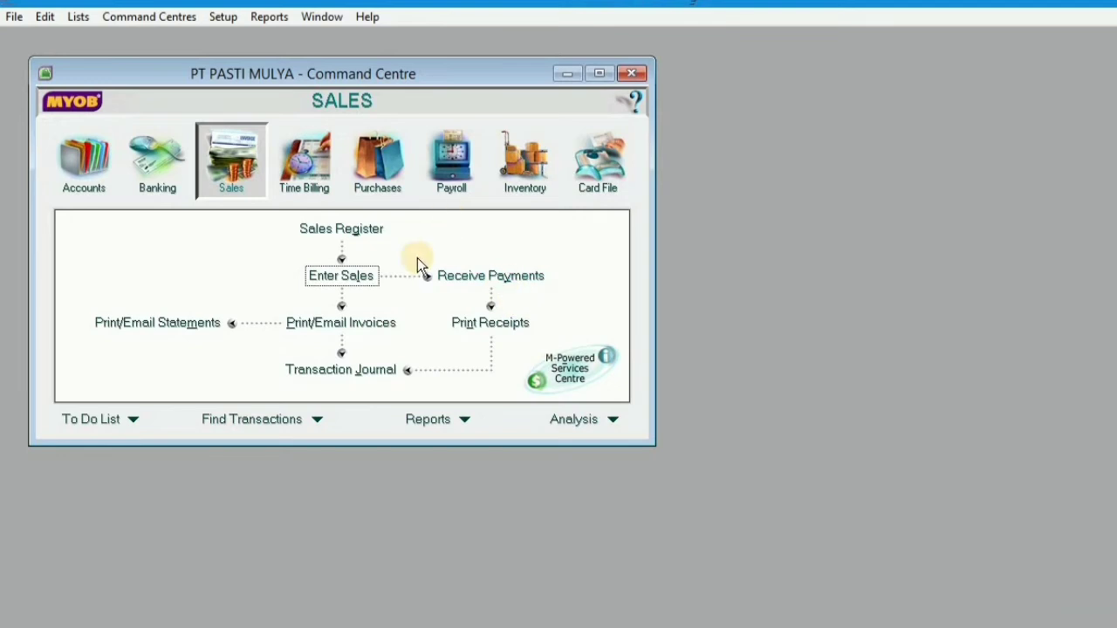
- Start a new sale from the Sales Register with Toko Cahaya as the customer
left_click(365, 236)
left_click(612, 460)
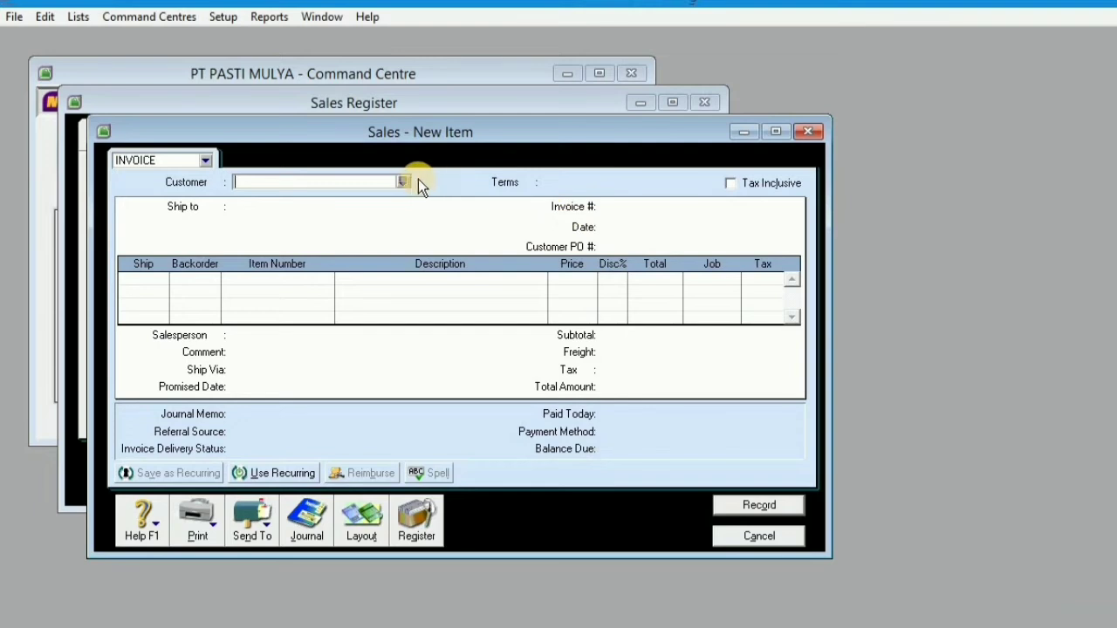
left_click(405, 181)
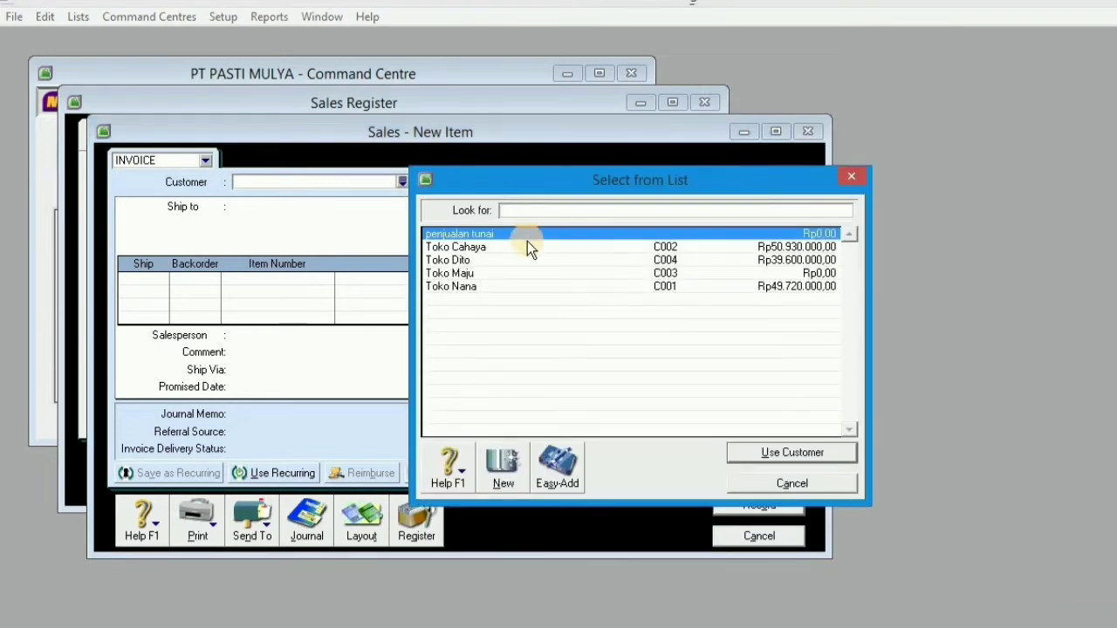
double_click(529, 257)
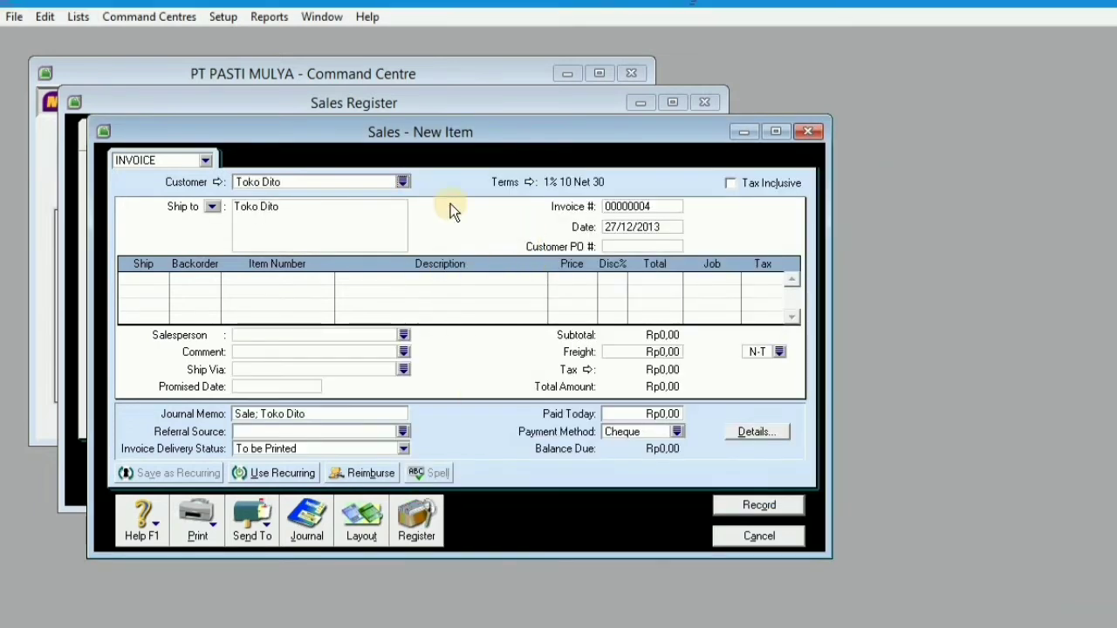
left_click(404, 182)
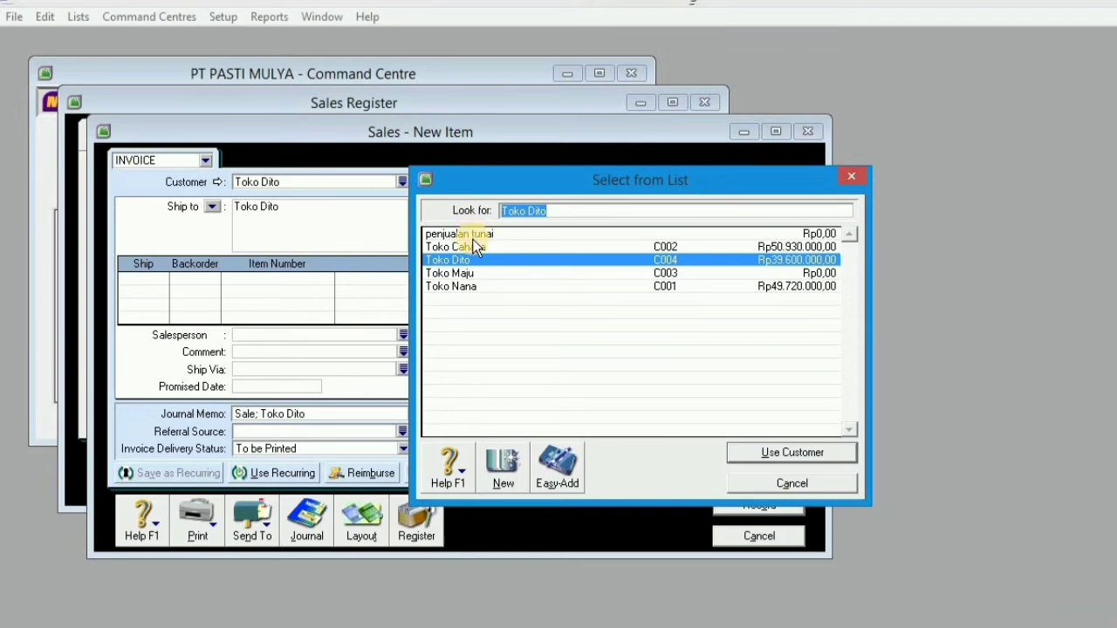
double_click(473, 249)
- Give the Toko Cahaya return invoice number BM-02 and date 23/12/2013
left_click(628, 207)
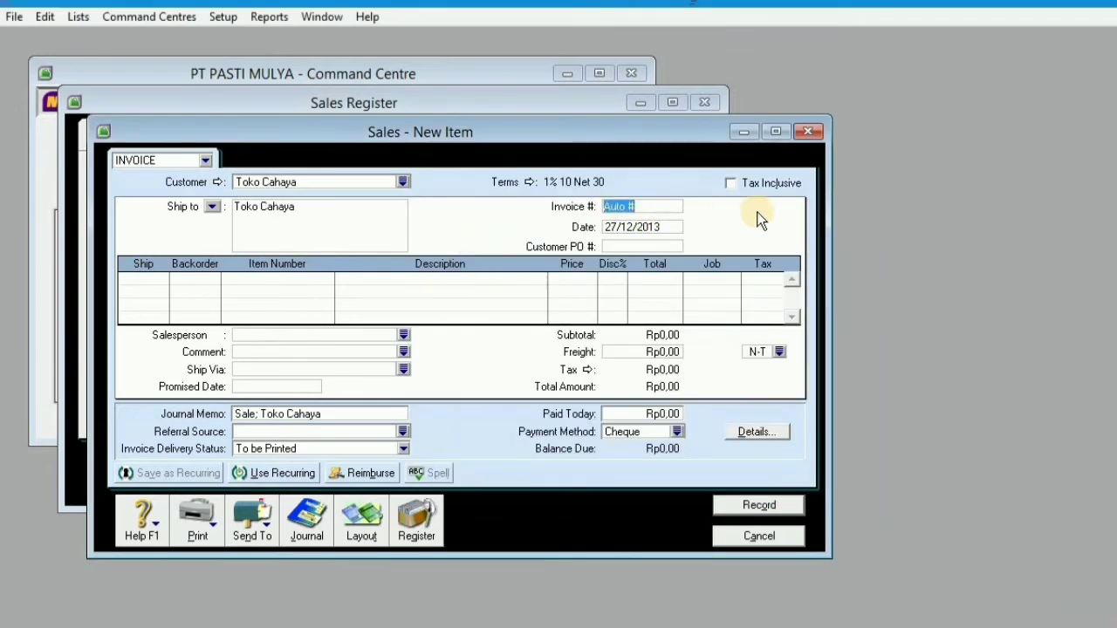
key("BackSpace")
type("BM-02")
key("Tab")
key("Left")
key("Left")
key("Left")
key("Left")
key("Left")
key("Left")
key("Left")
key("Left")
key("Left")
key("BackSpace")
type("3")
key("Tab")
- Enter a return line of -2 units of item BA-N001 (TV) on BM-02
key("Tab")
type("-2")
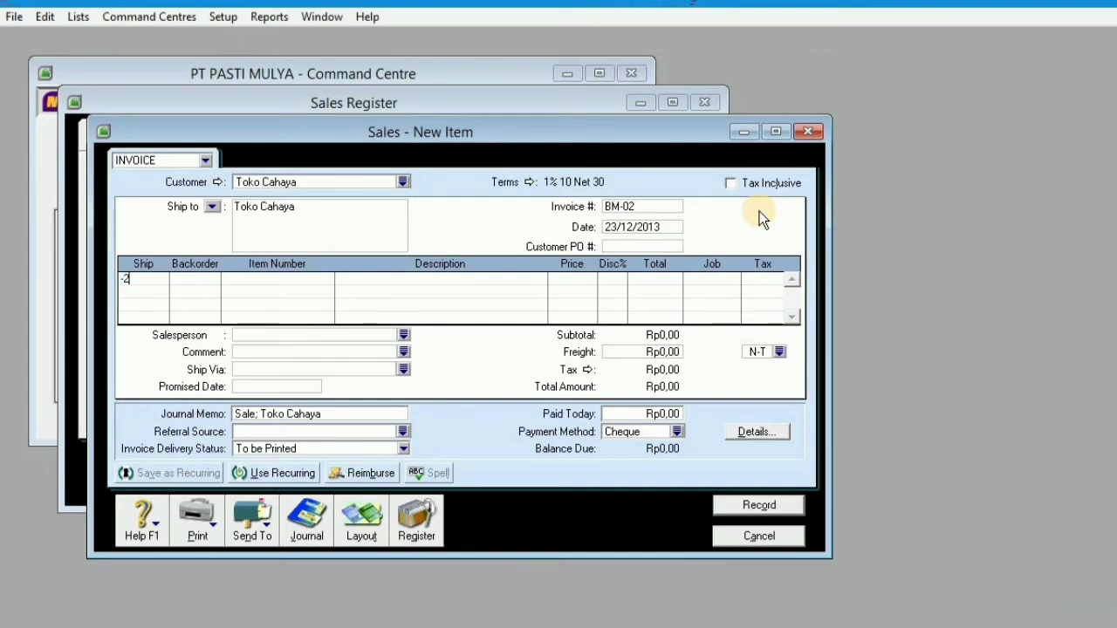
key("Tab")
type("B")
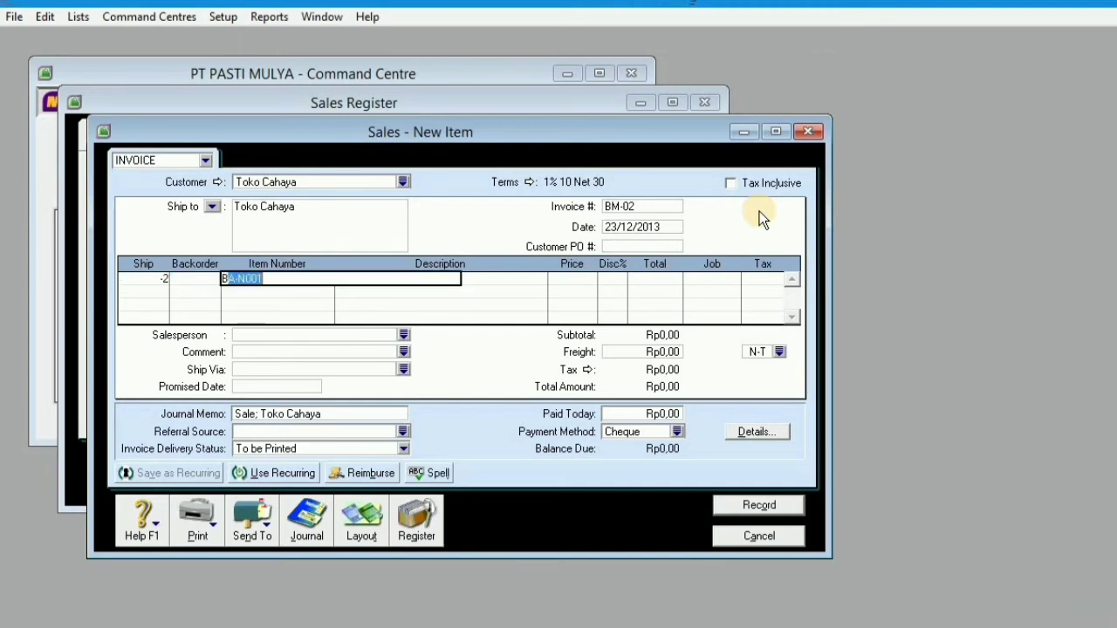
key("Tab")
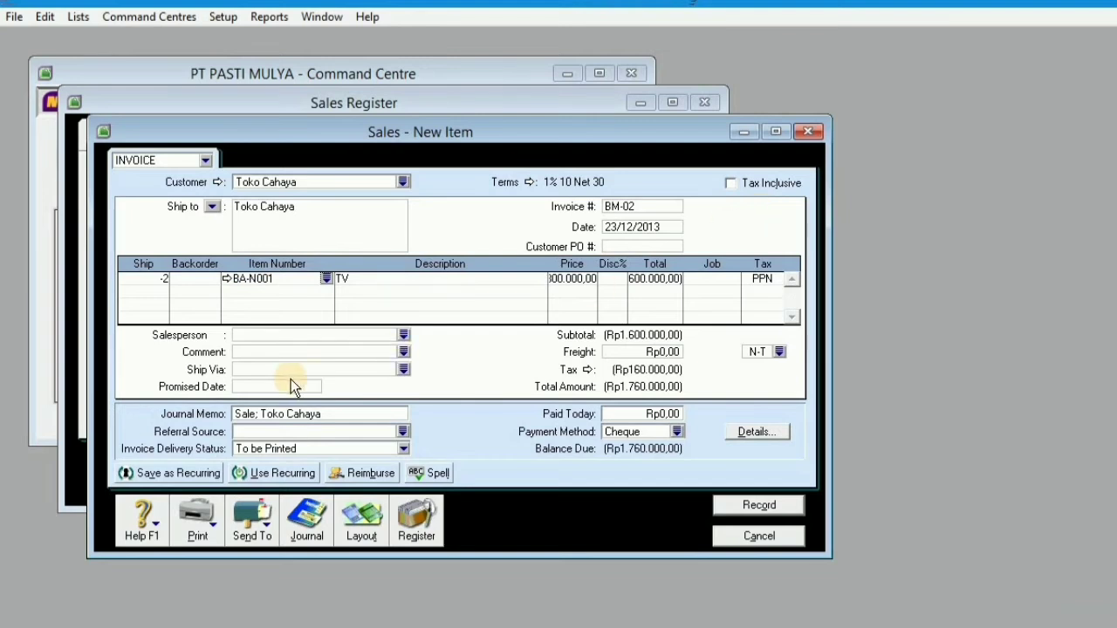
- Change the journal memo of BM-02 to "Sale Return; Toko Cahaya"
left_click(159, 291)
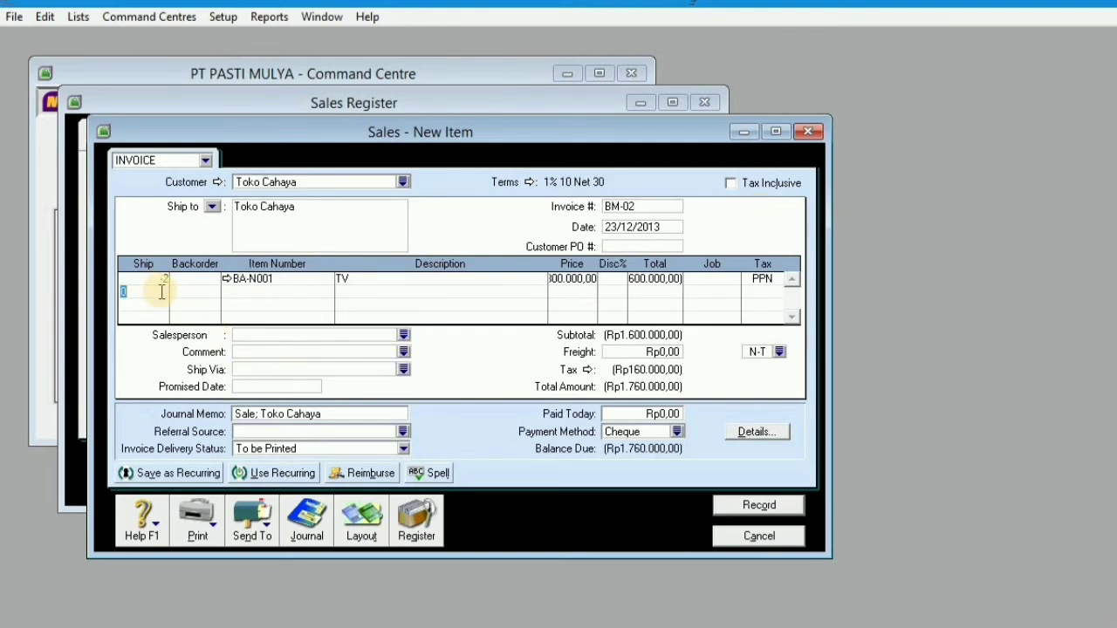
left_click(256, 414)
left_click(255, 414)
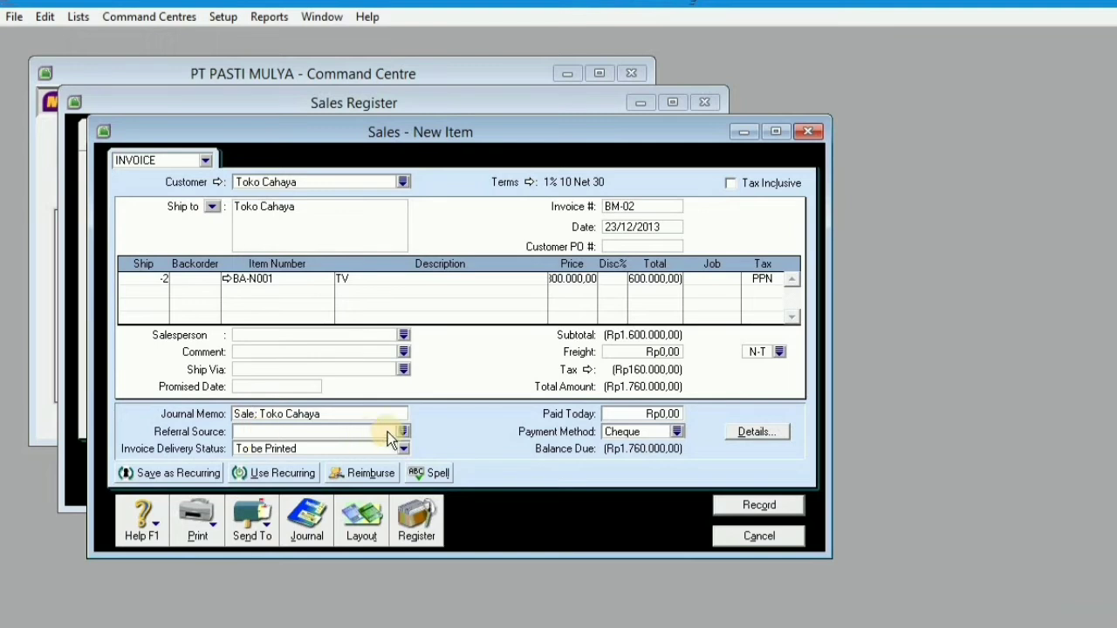
type("Retu")
type("rn")
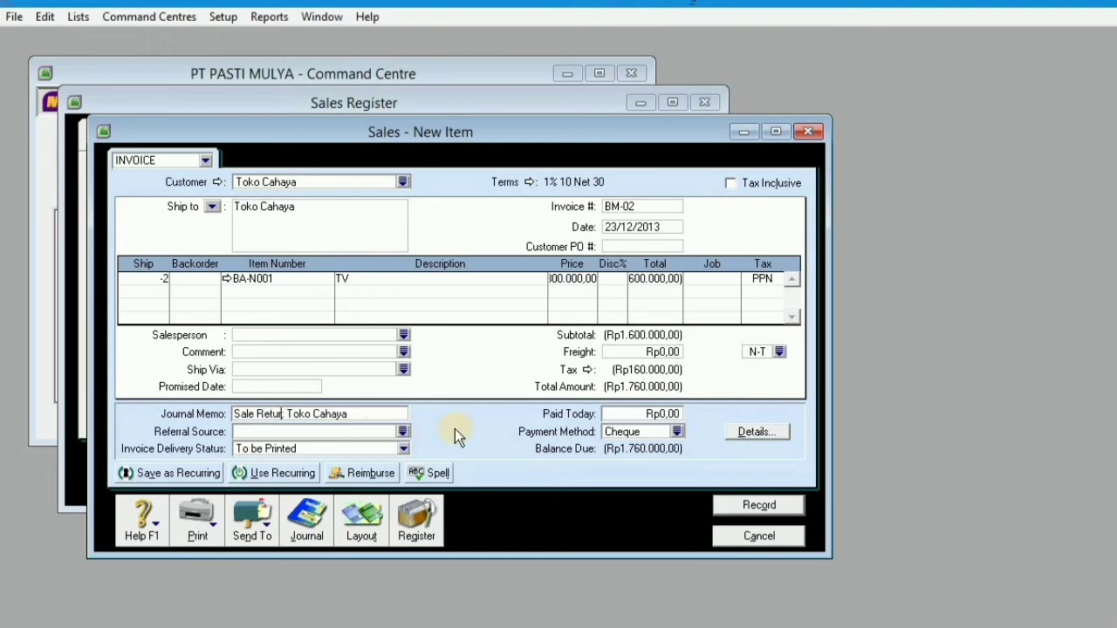
key("Tab")
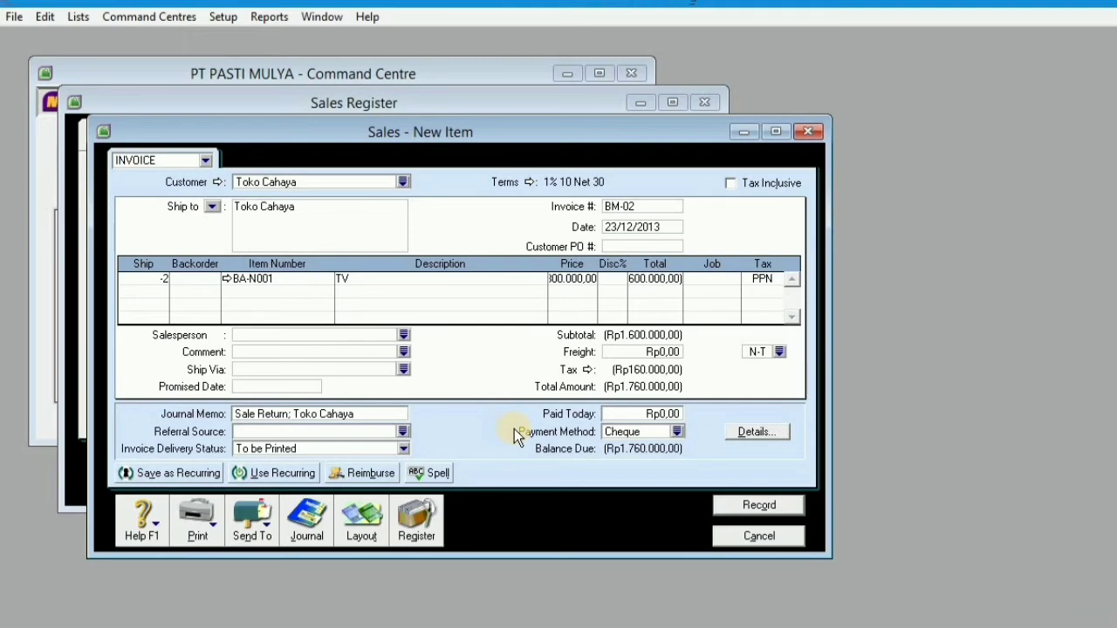
- Review the recap of return BM-02, record it and close the sales entry window
key("ctrl+r")
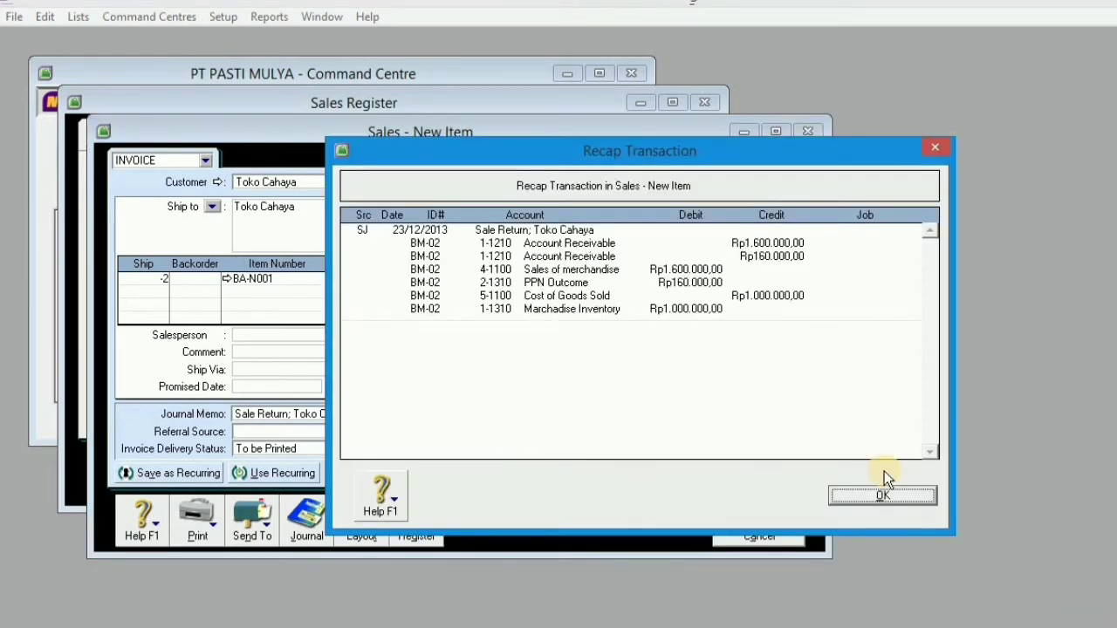
left_click(874, 494)
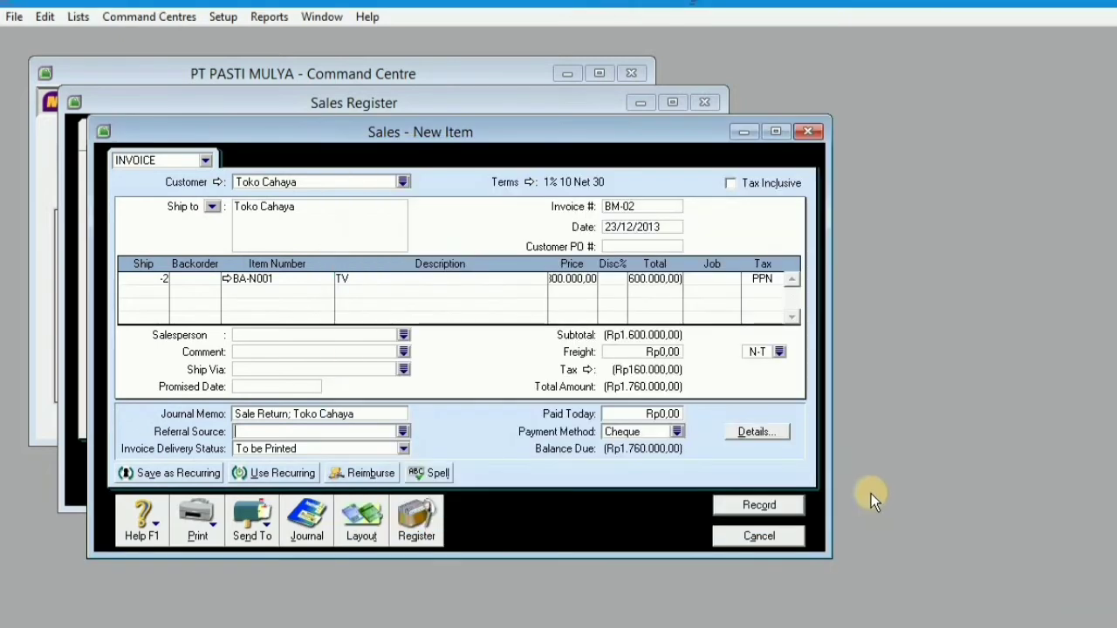
left_click(786, 508)
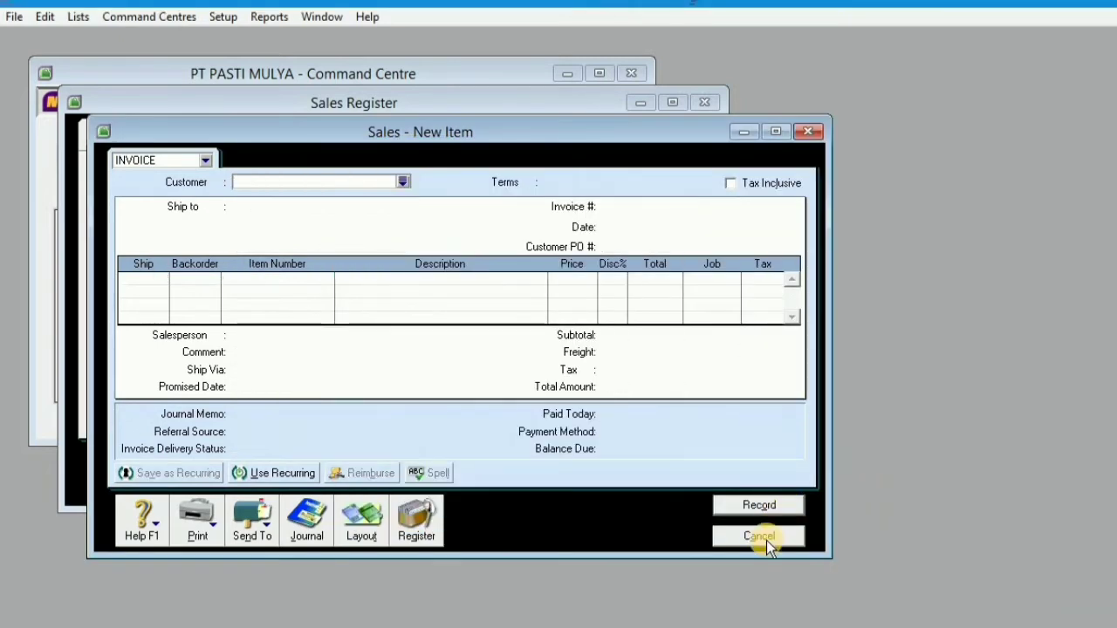
left_click(759, 536)
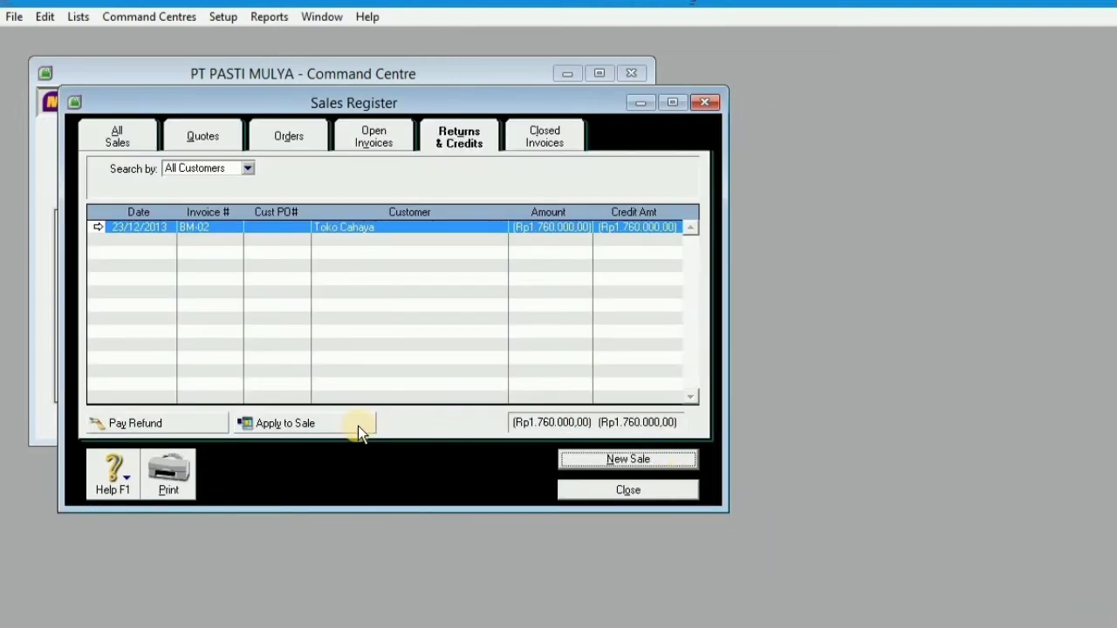
- Open the application of Toko Cahaya's return credit to a sale and give it ID BM-02 and date 23/12/2013
left_click(319, 423)
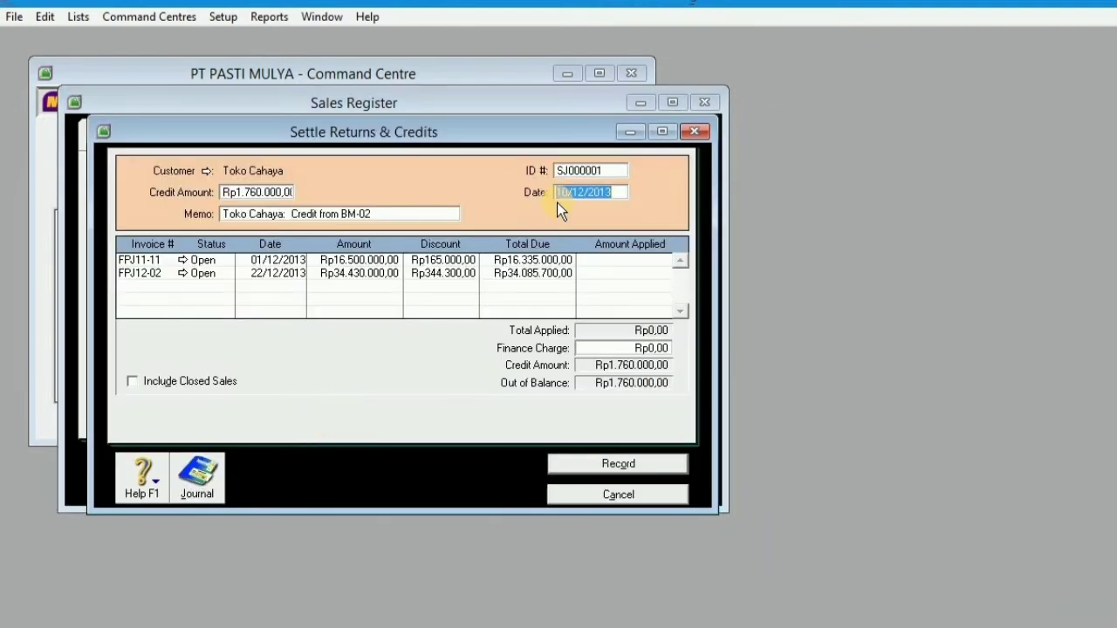
type("BM-02")
key("Left")
key("BackSpace")
key("BackSpace")
type("23")
key("Tab")
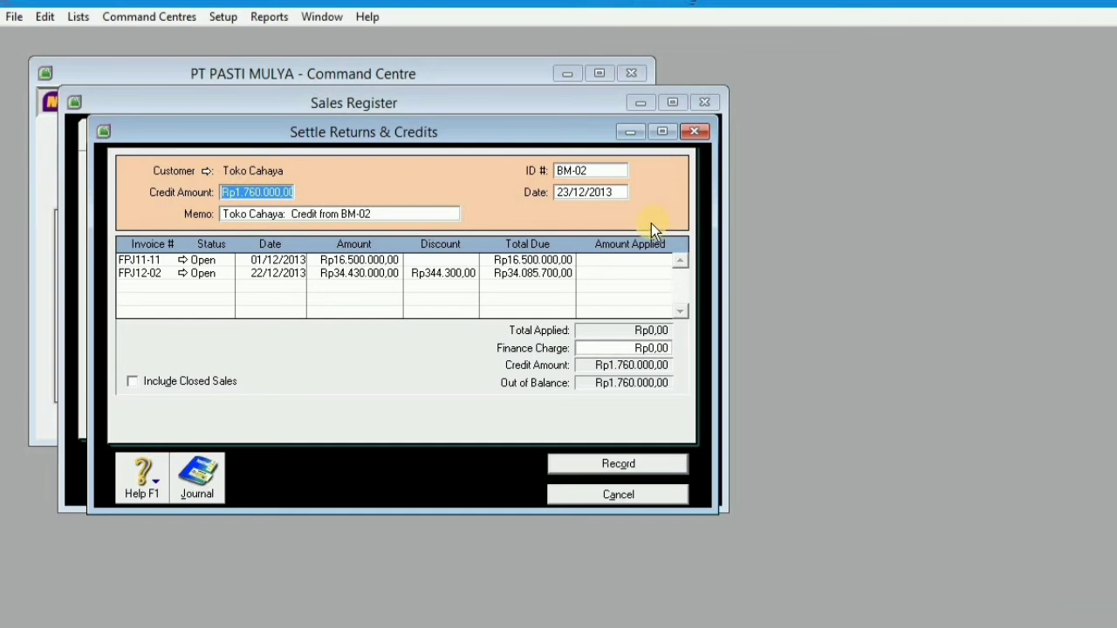
- Apply the Rp1.760.000,00 credit to invoice FPJ12-02, record the settlement after reviewing its recap, and close the Sales Register
left_click(618, 275)
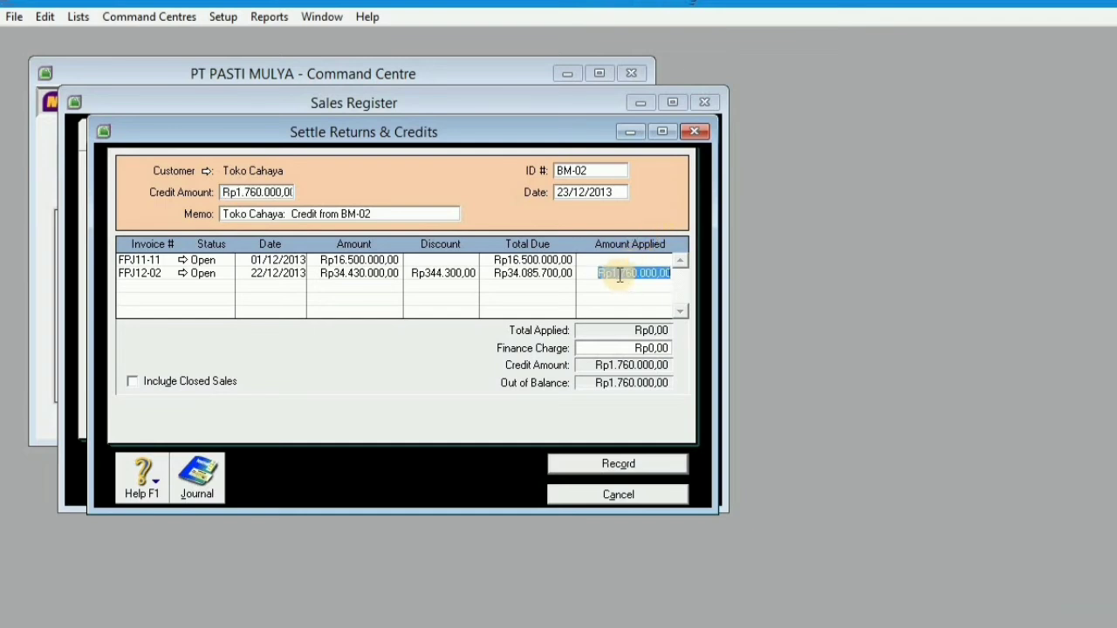
key("Tab")
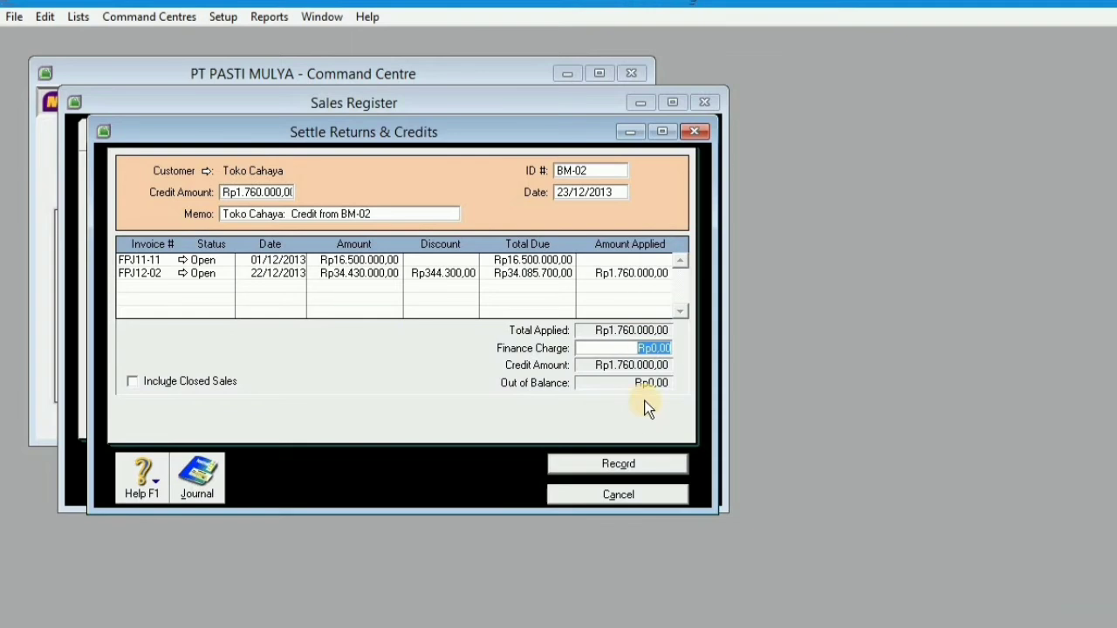
key("ctrl+r")
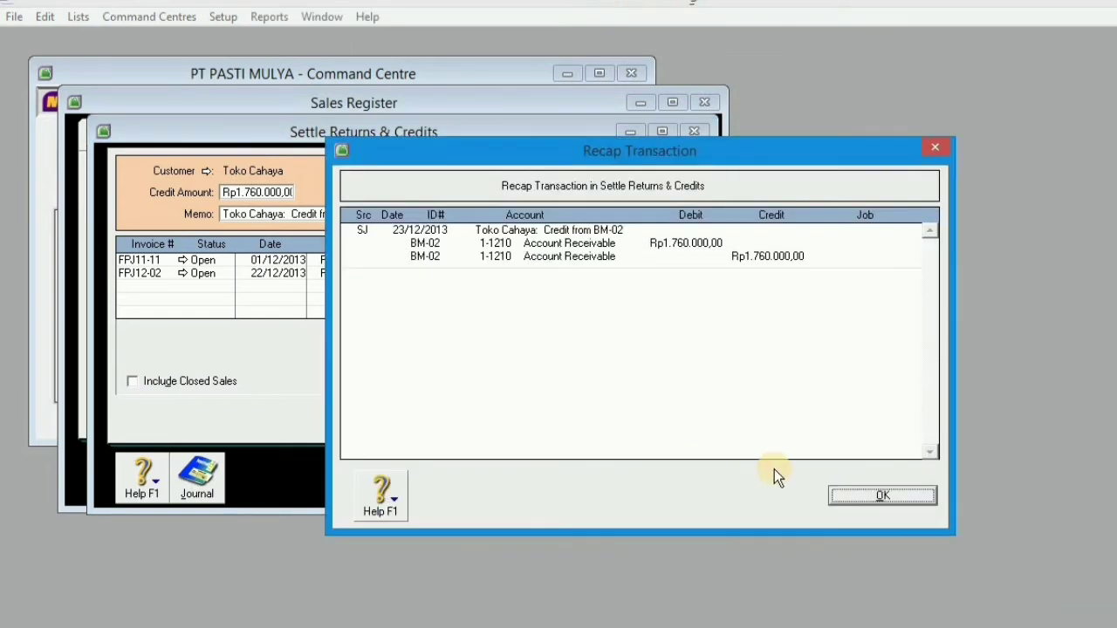
left_click(851, 498)
left_click(667, 467)
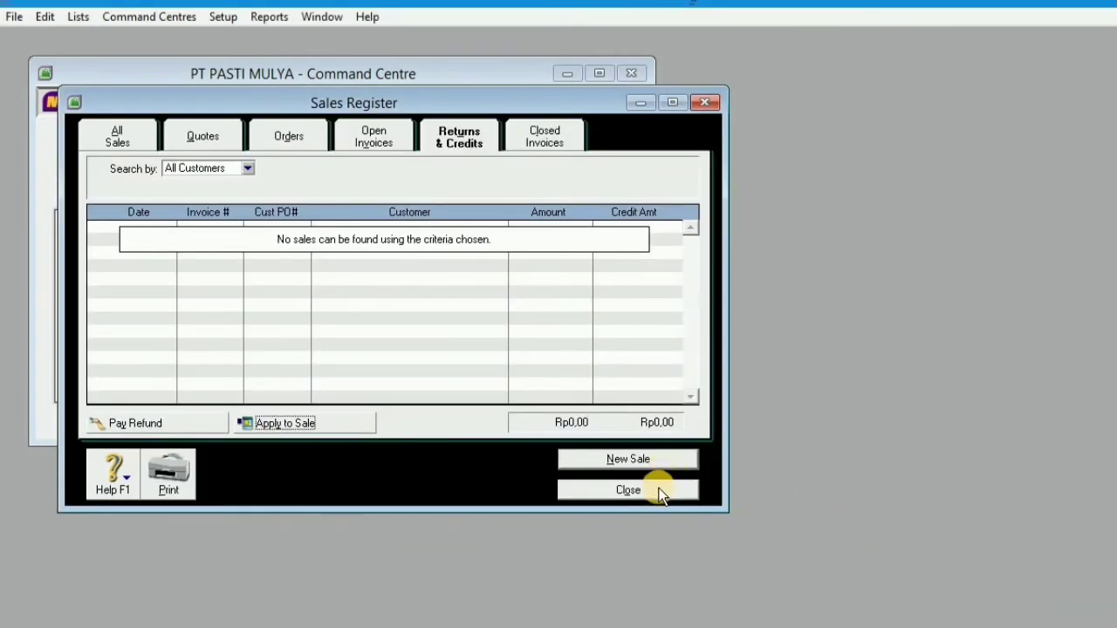
left_click(659, 491)
- Start a received payment from Toko Dito with ID BKM-01 and date 01/12/2013
left_click(480, 280)
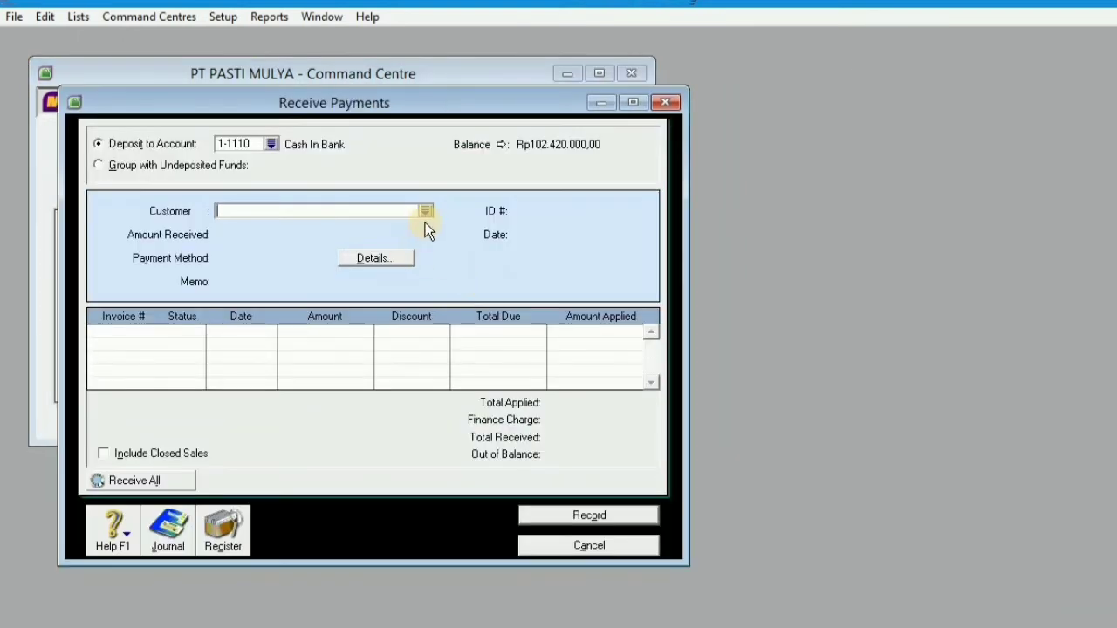
left_click(426, 212)
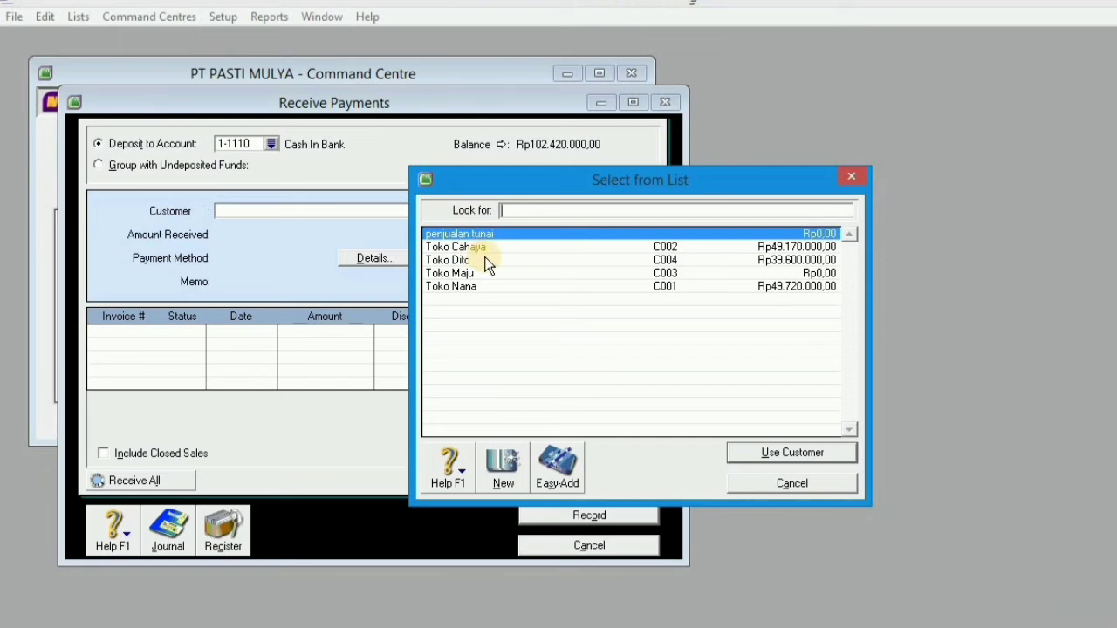
double_click(656, 259)
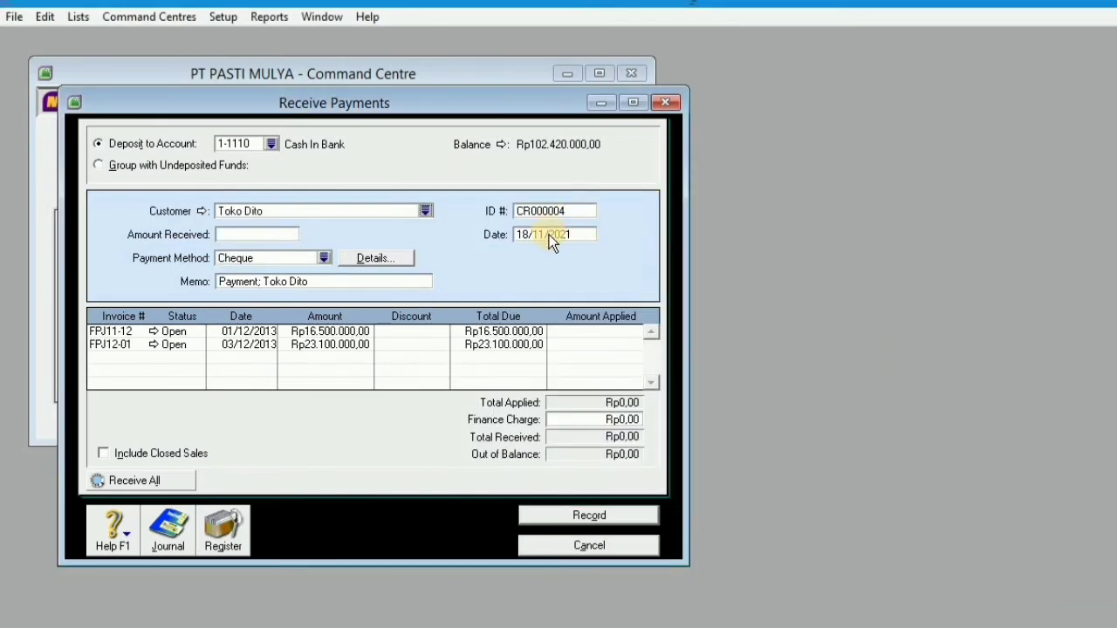
double_click(543, 213)
type("BKM-01")
key("Tab")
type("1/12/2013")
key("Tab")
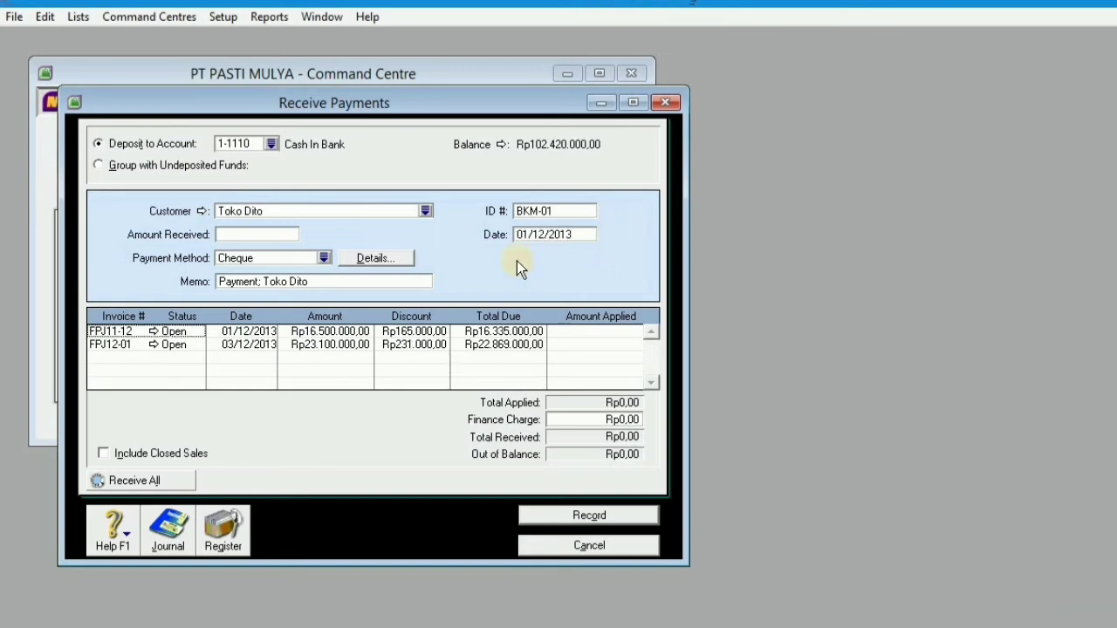
- Set the amount received from Toko Dito to Rp16.200.000,00 and apply it to invoice FPJ11-12
left_click(563, 334)
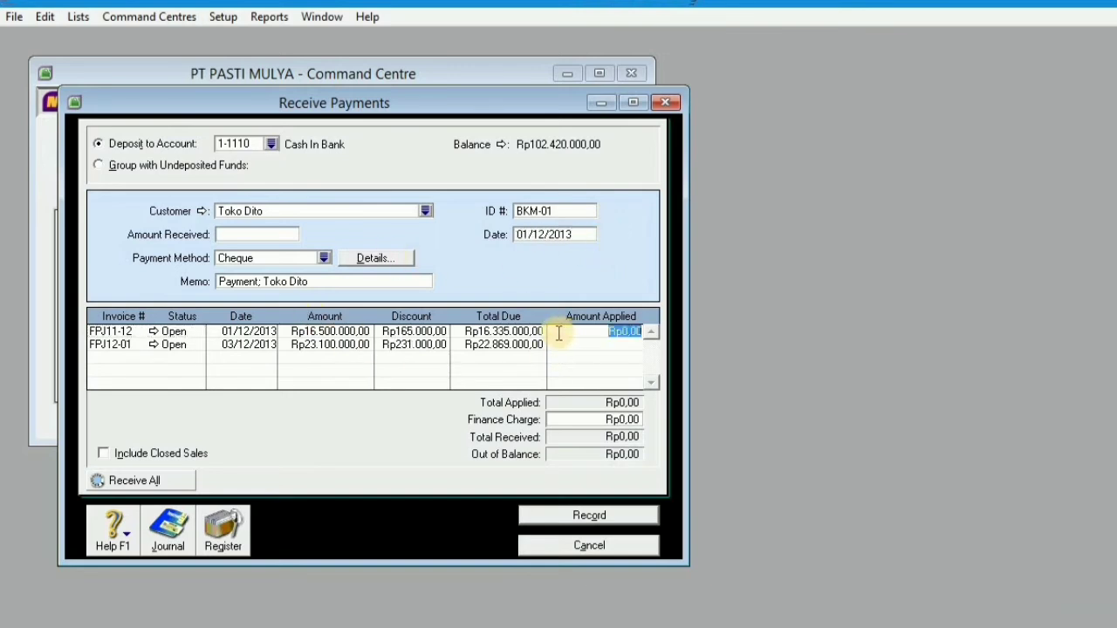
left_click(264, 235)
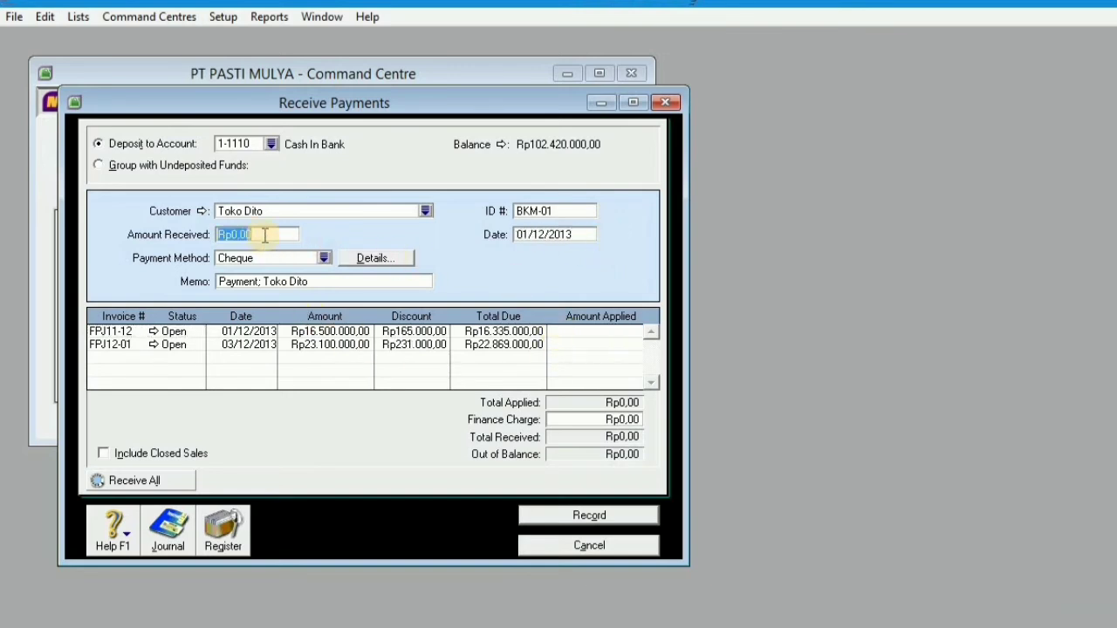
type("1")
type("6.")
type("20")
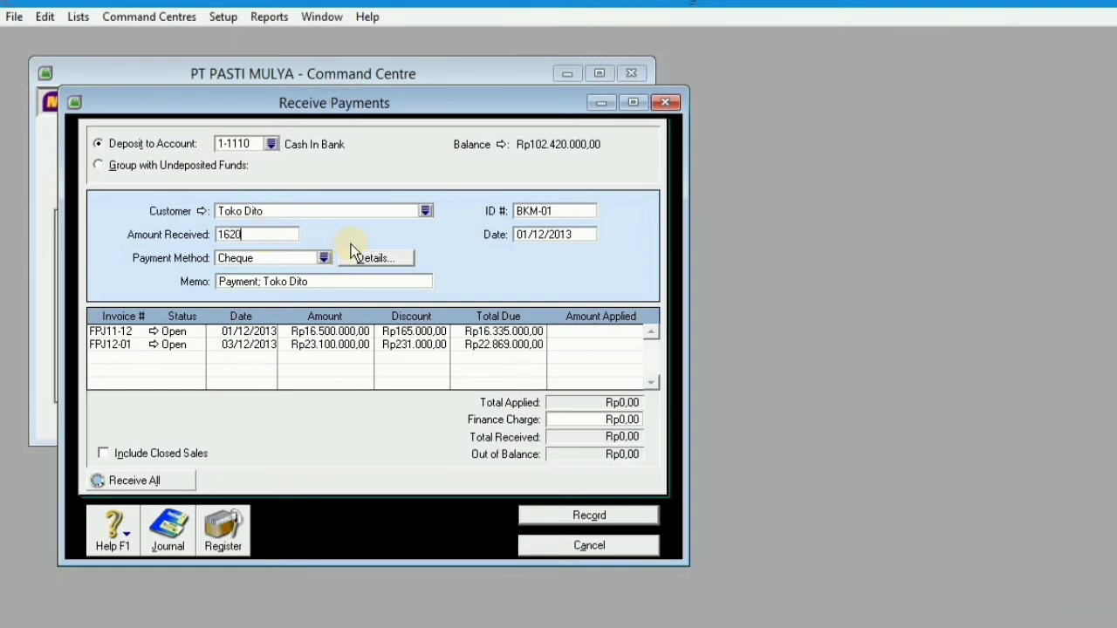
type("0.00000")
key("Tab")
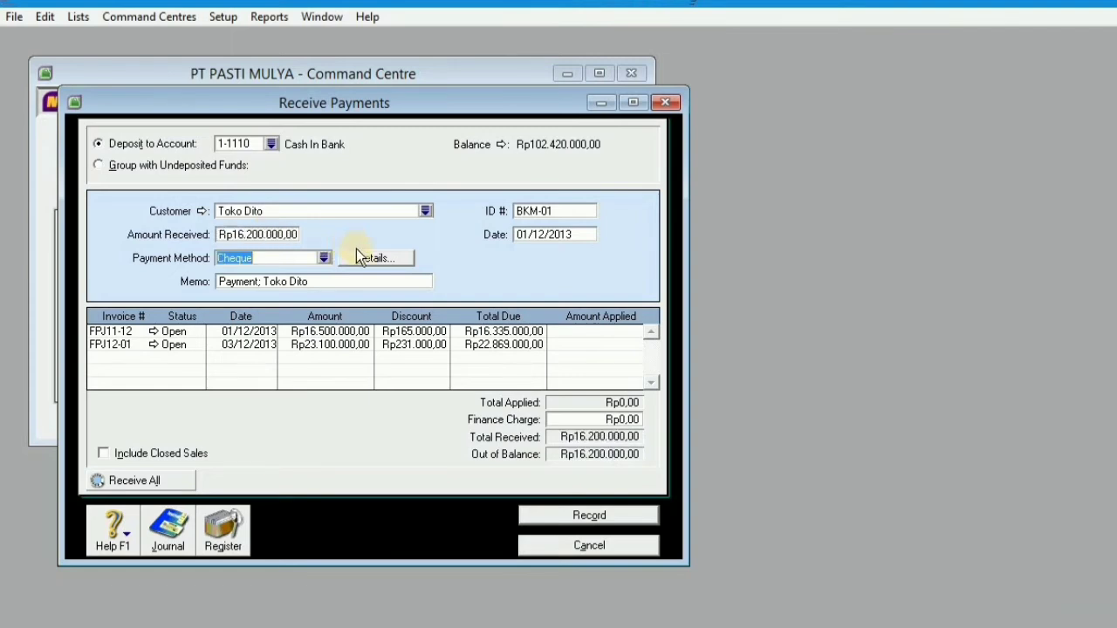
left_click(602, 332)
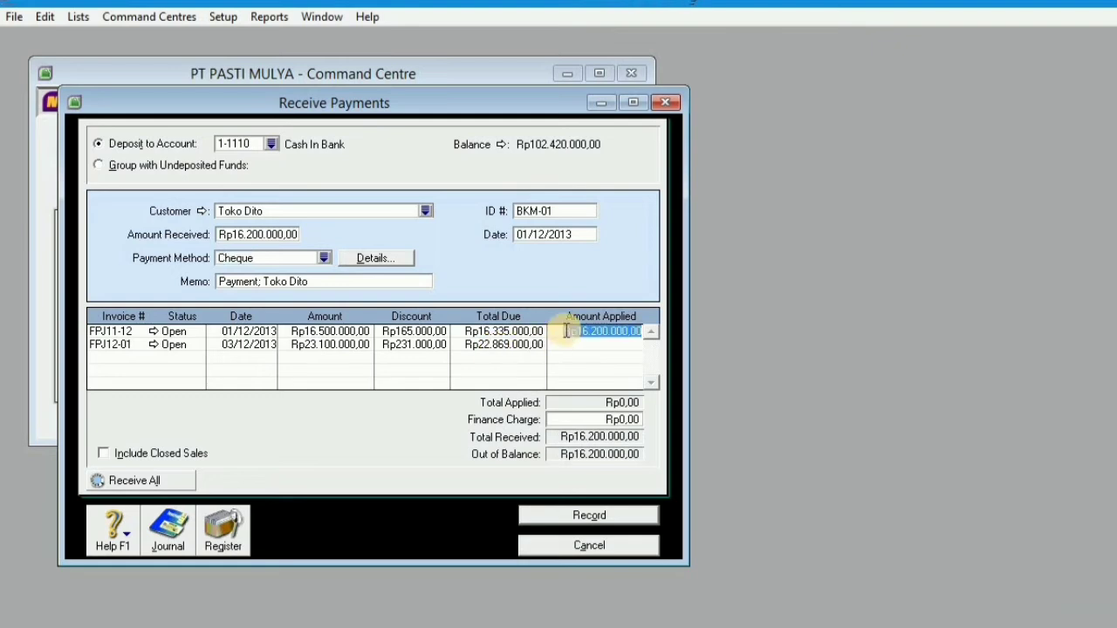
key("Tab")
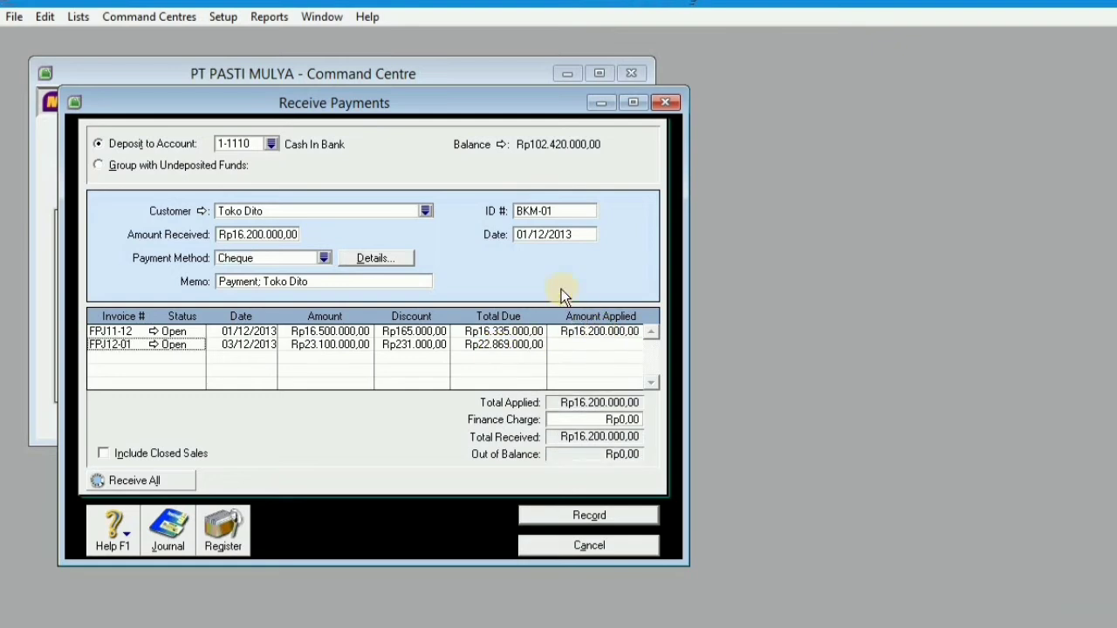
- Review the recap of payment BKM-01 and record it
key("ctrl+r")
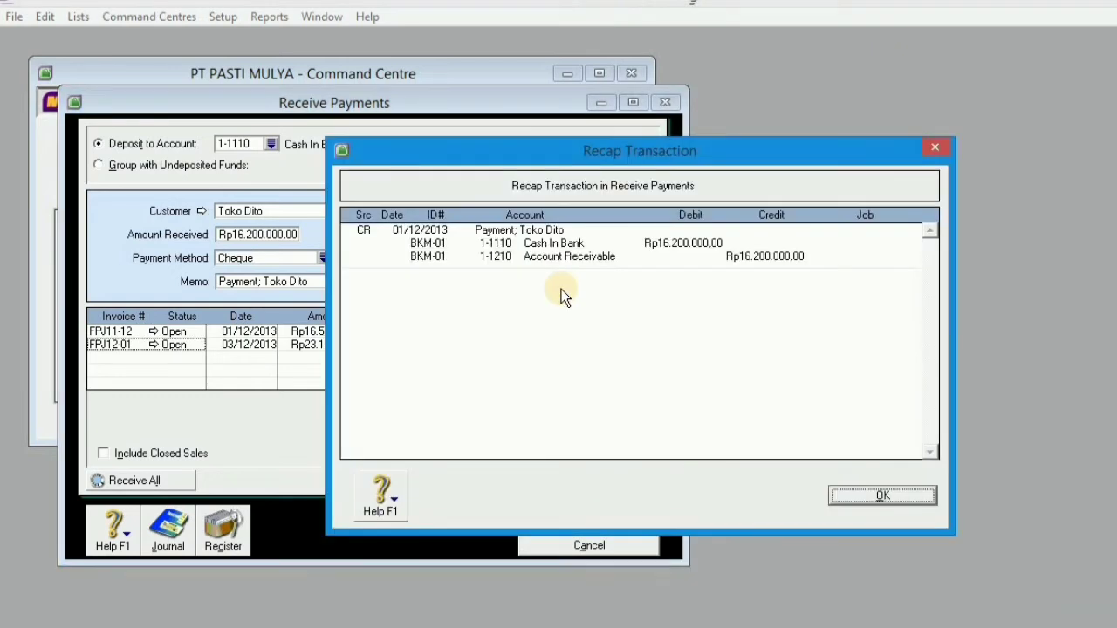
left_click(836, 496)
left_click(608, 517)
- Start a received payment from Toko Nana with ID BKM-05 and date 24/12/2013
left_click(425, 211)
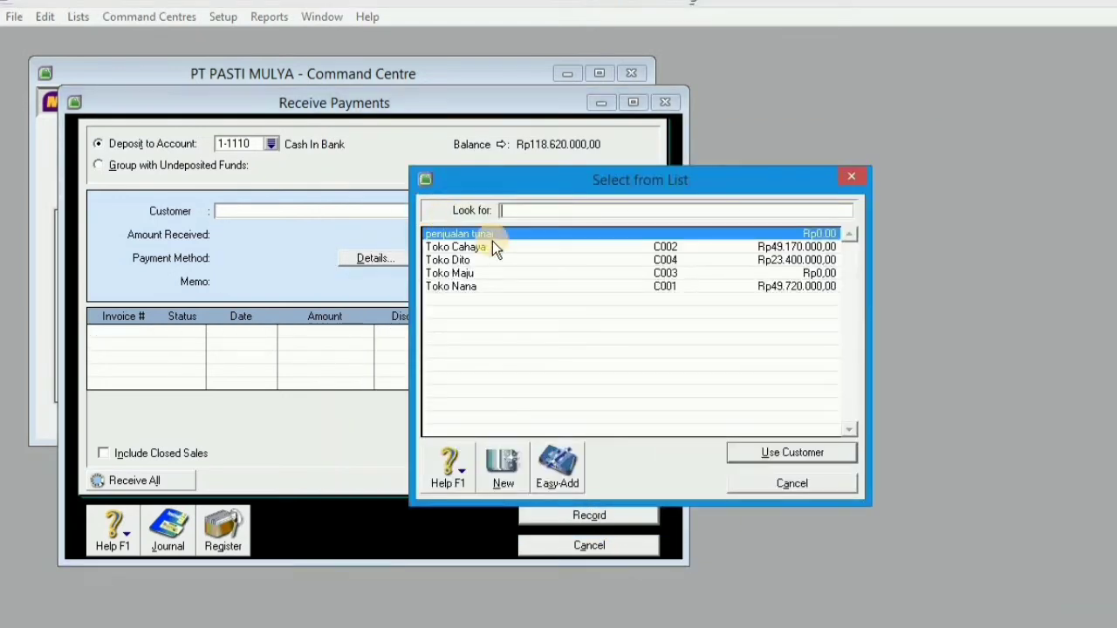
double_click(555, 289)
double_click(528, 210)
type("BKM-05")
key("Tab")
type("24/12/2013")
key("Tab")
- Enter Rp23.000.000,00 received, applying Rp22.000.000,00 to invoice FPJ11-8 and Rp1.000.000,00 as finance charge
left_click(256, 233)
type("23.000.000")
key("Tab")
left_click(581, 418)
left_click(602, 332)
type("22.000.000")
key("Tab")
left_click(589, 419)
key("Tab")
- Review the recap of payment BKM-05 and try to record it
key("ctrl+r")
left_click(872, 495)
left_click(617, 516)
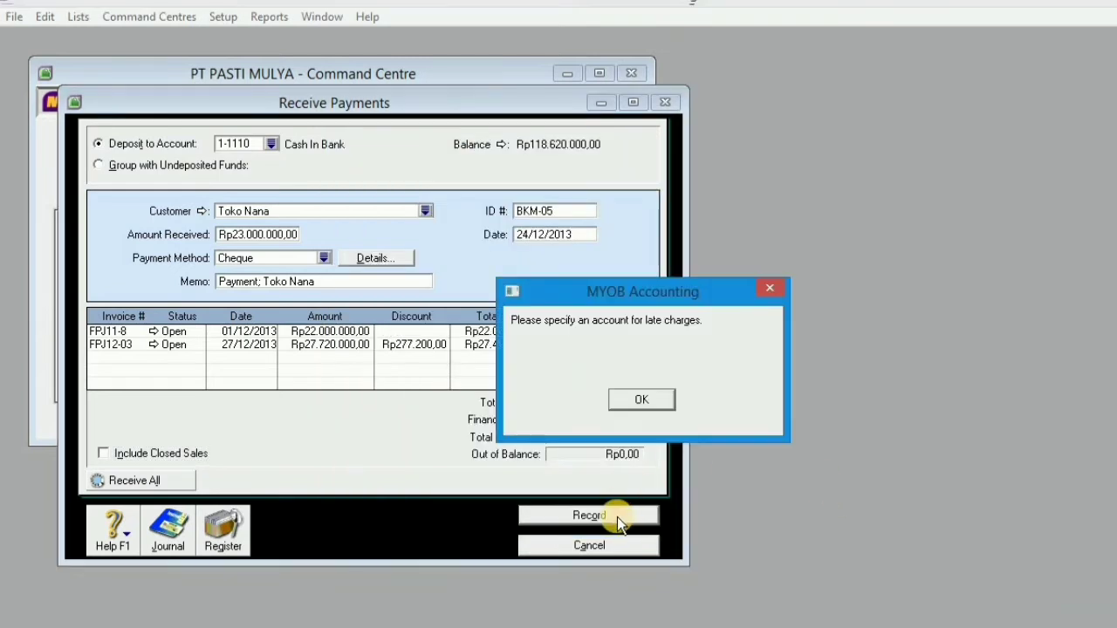
- Link late charges to account 8-1300 in the sales linked accounts, then record Toko Nana's payment and close the customer payment window
left_click(640, 400)
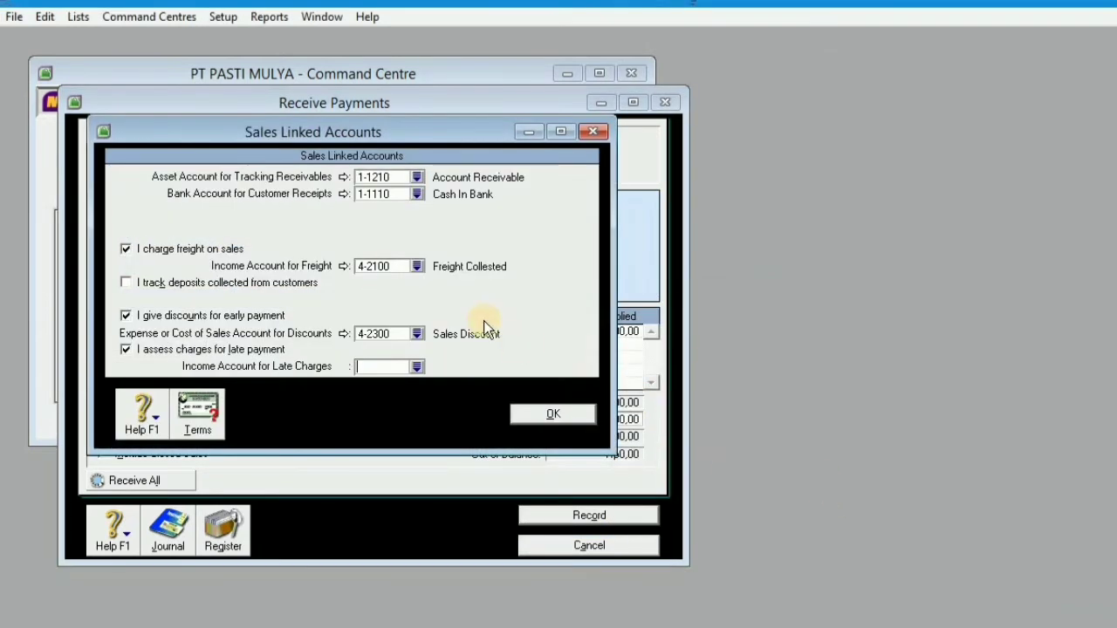
left_click(419, 366)
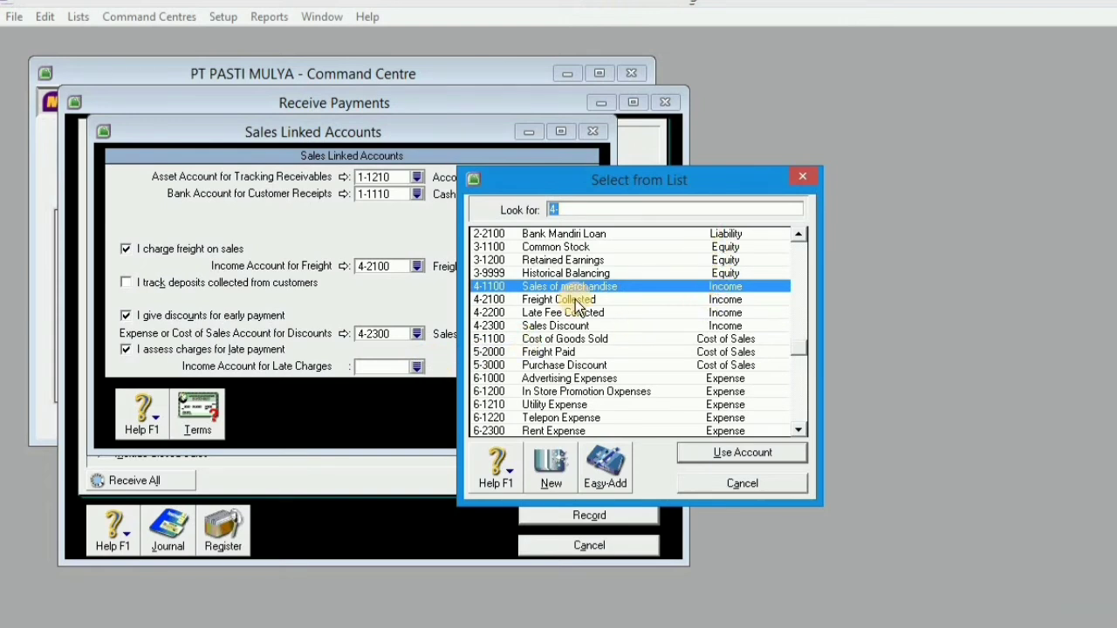
type("8")
double_click(575, 351)
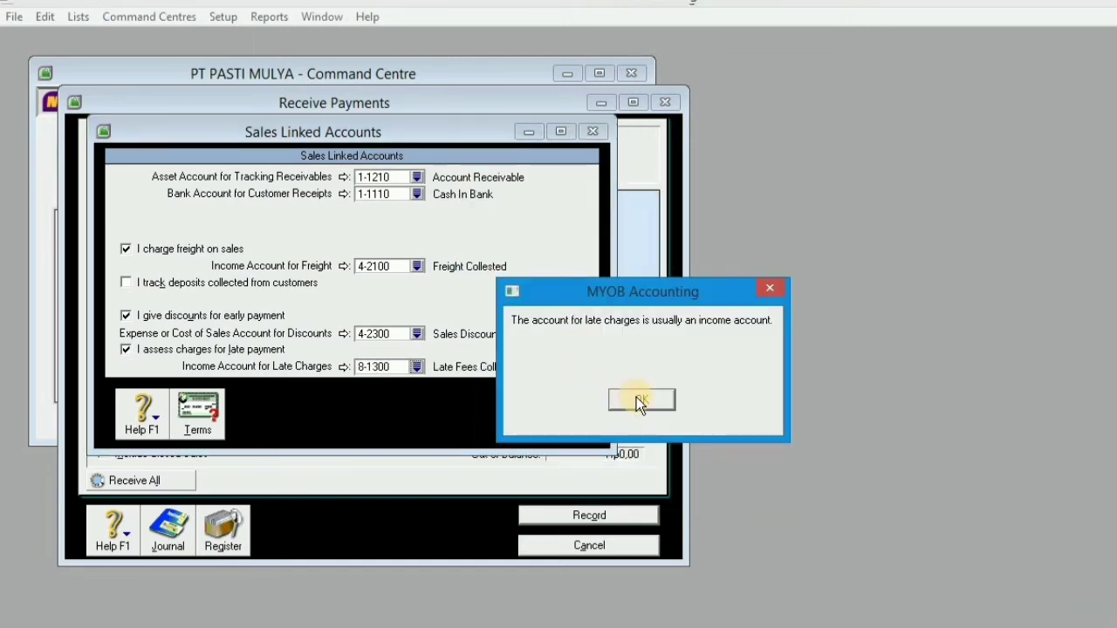
left_click(638, 399)
left_click(573, 420)
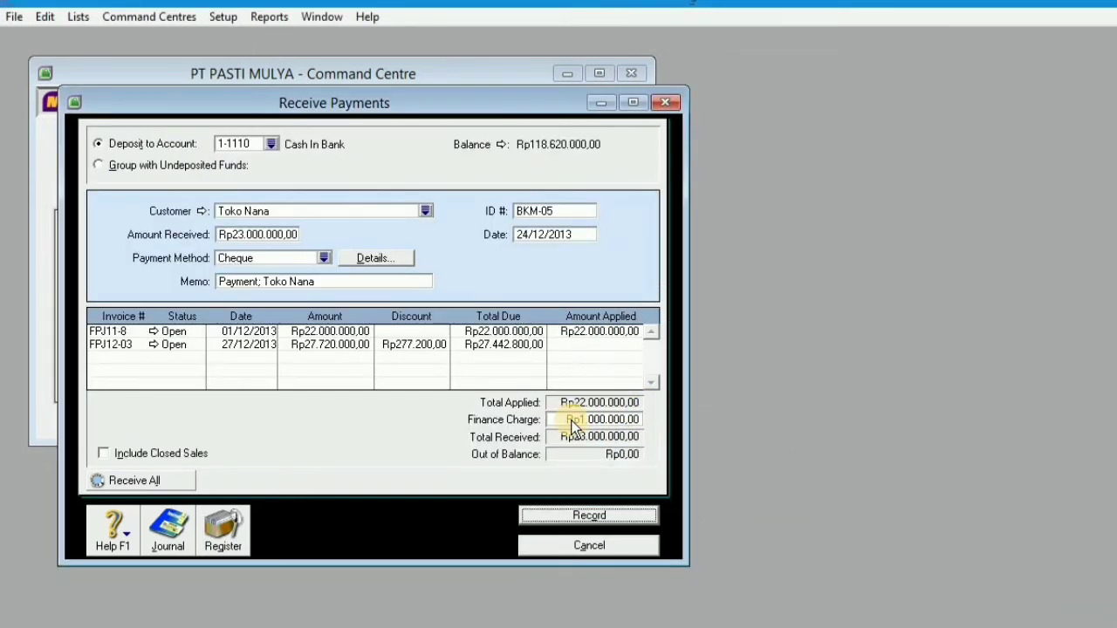
left_click(604, 515)
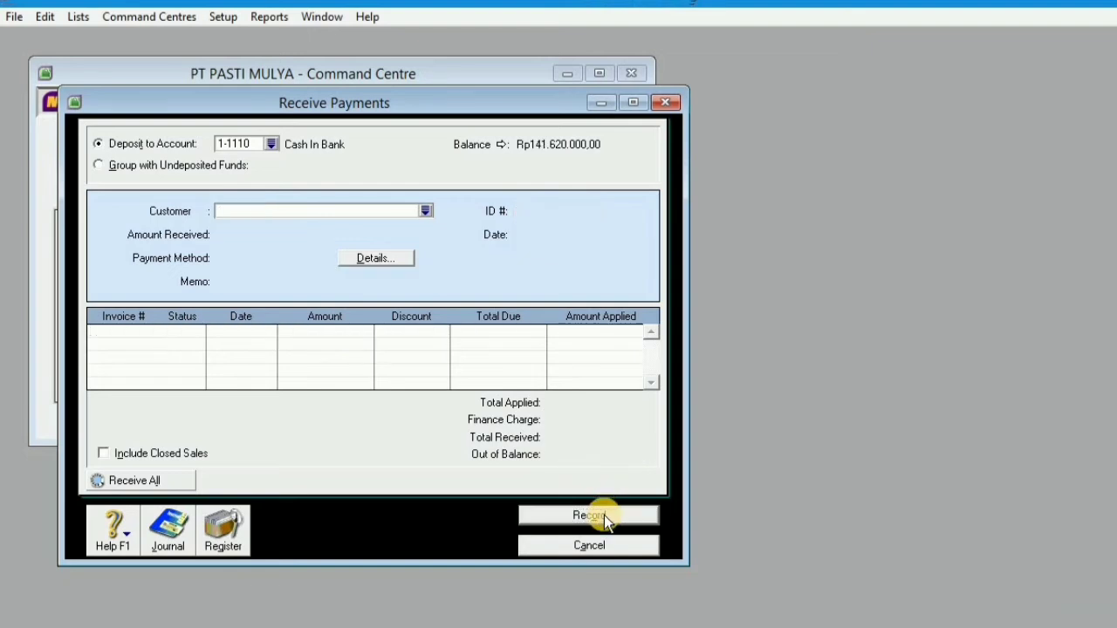
left_click(599, 546)
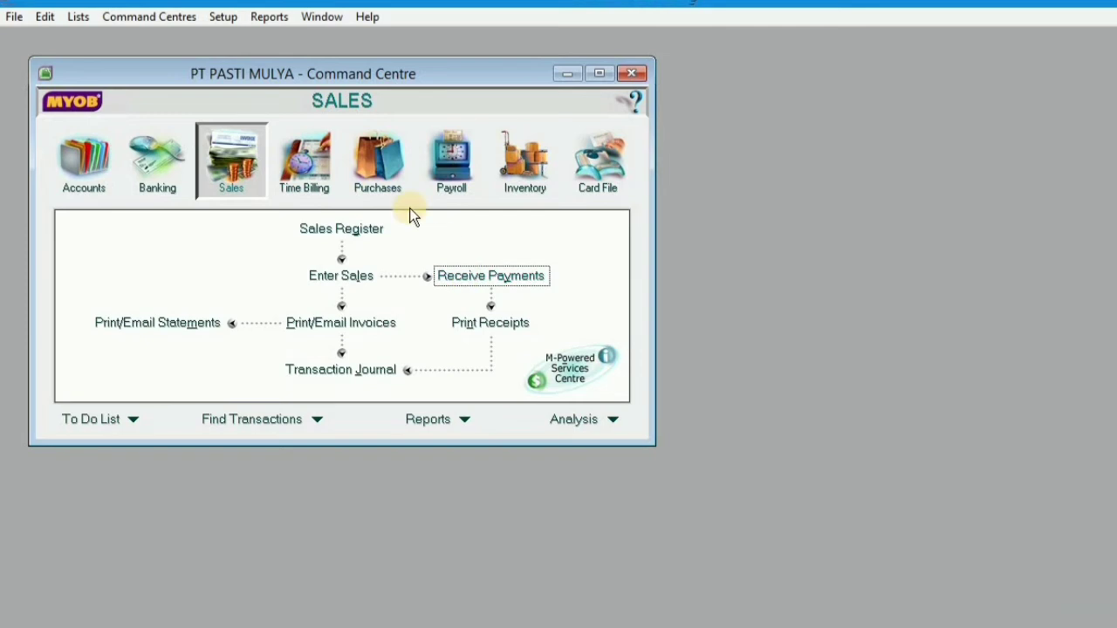
- Start a Receive Money entry under Banking with tax-inclusive off, ID BKM-04 and date 12/12/2013
left_click(165, 169)
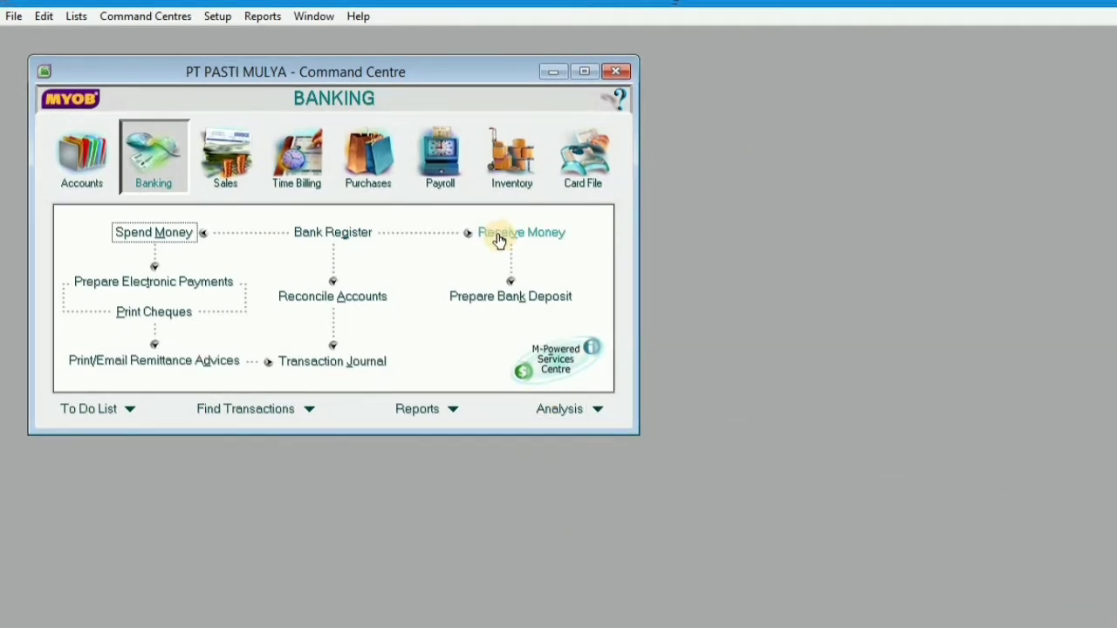
left_click(500, 234)
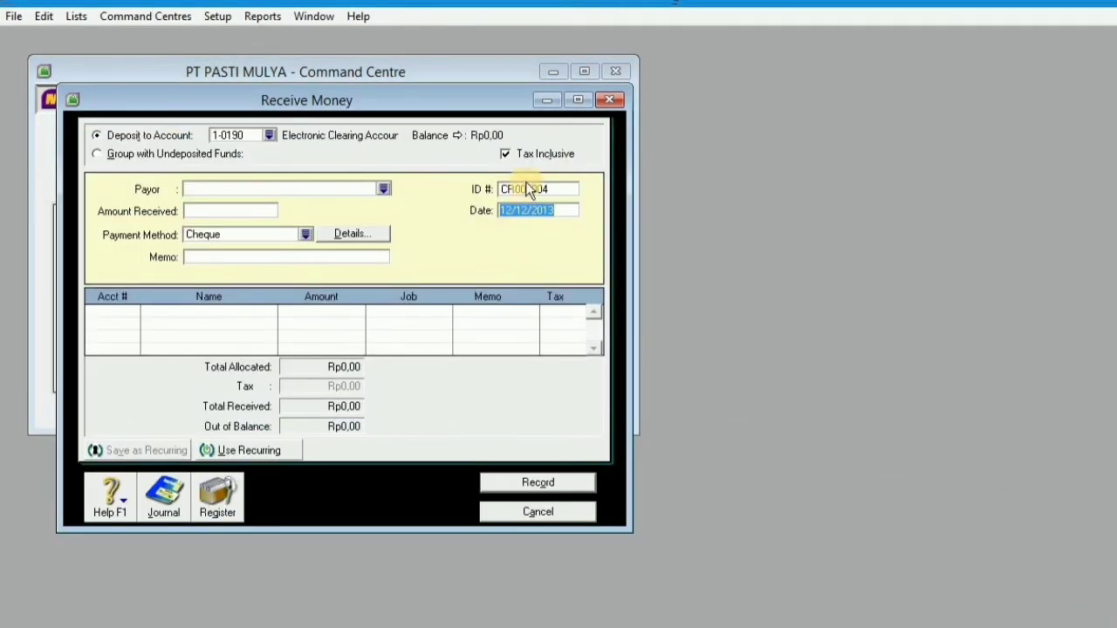
left_click(513, 157)
left_click(514, 190)
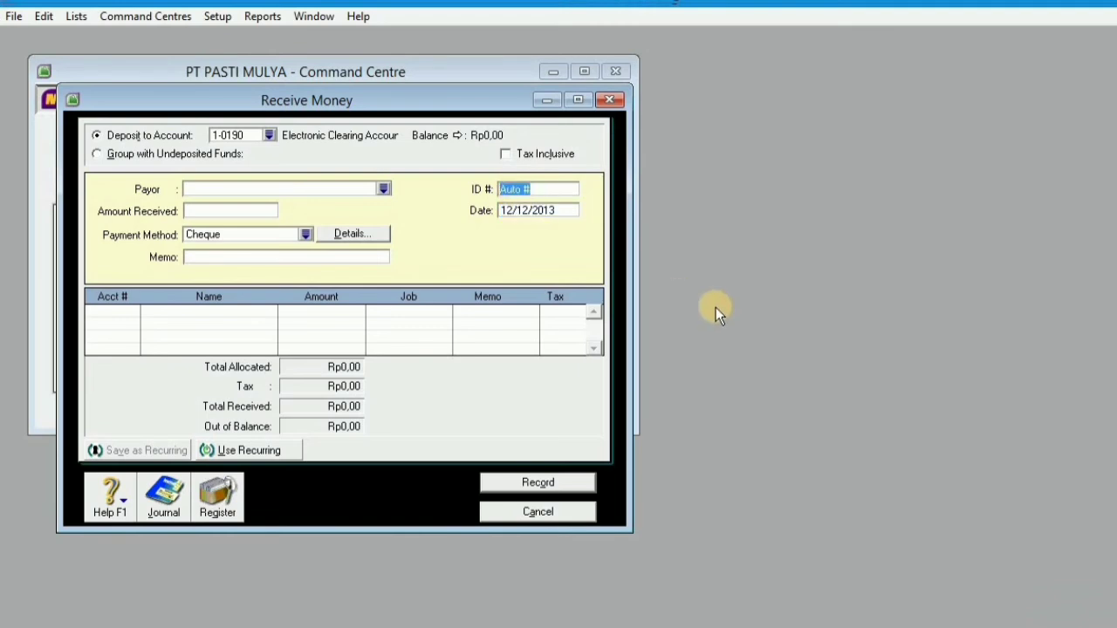
type("BKM-04")
key("Tab")
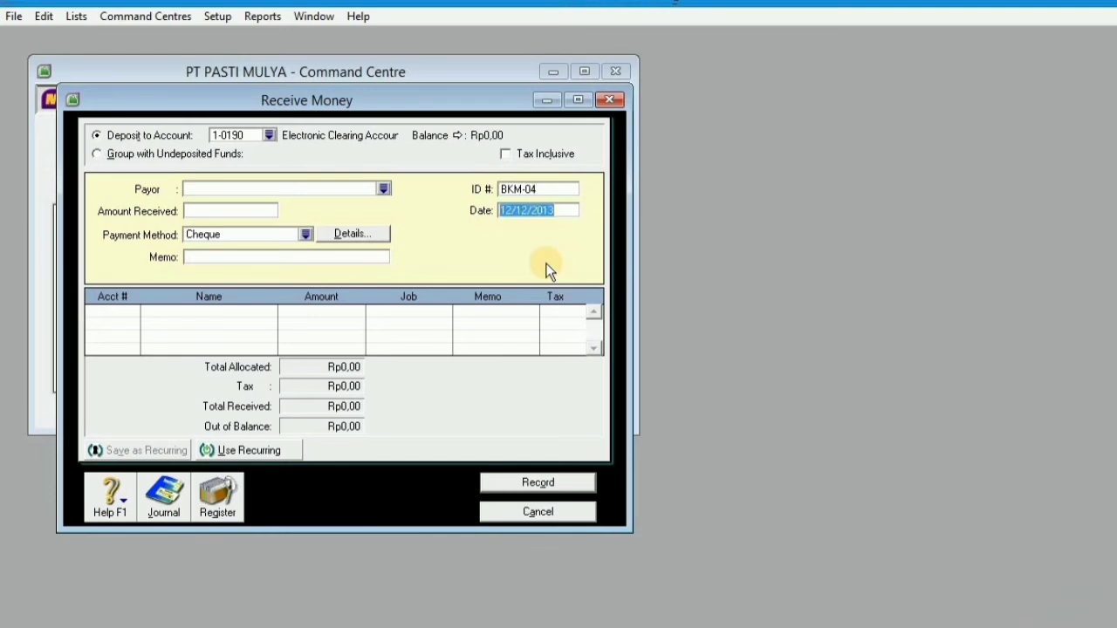
key("Tab")
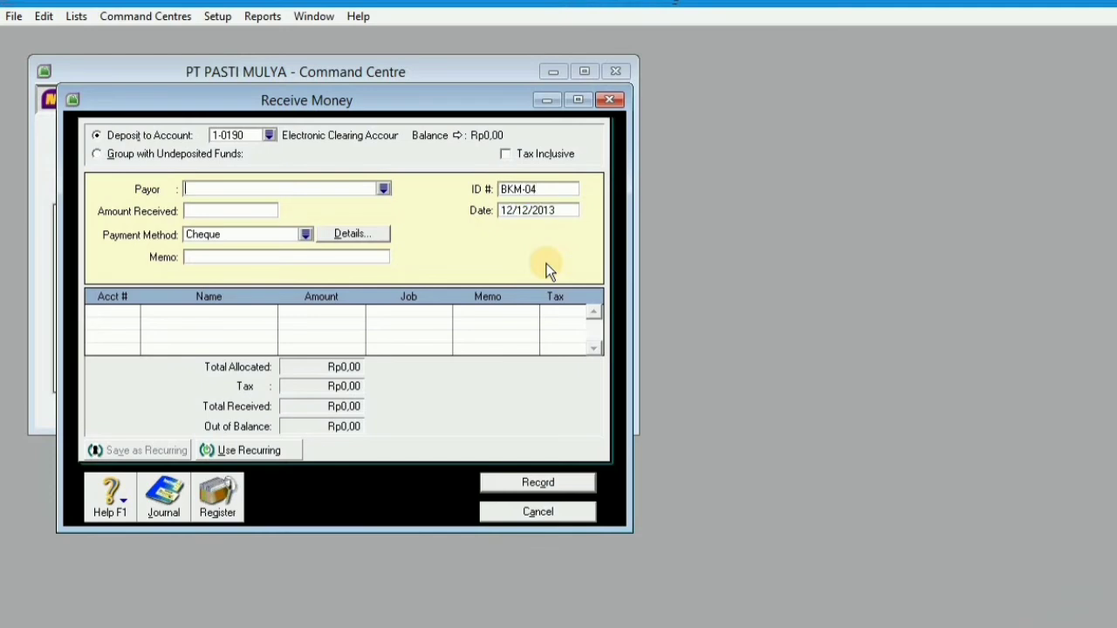
- Set the deposit account to 1-1110 Cash In Bank and choose the owner's card as payor
left_click(273, 134)
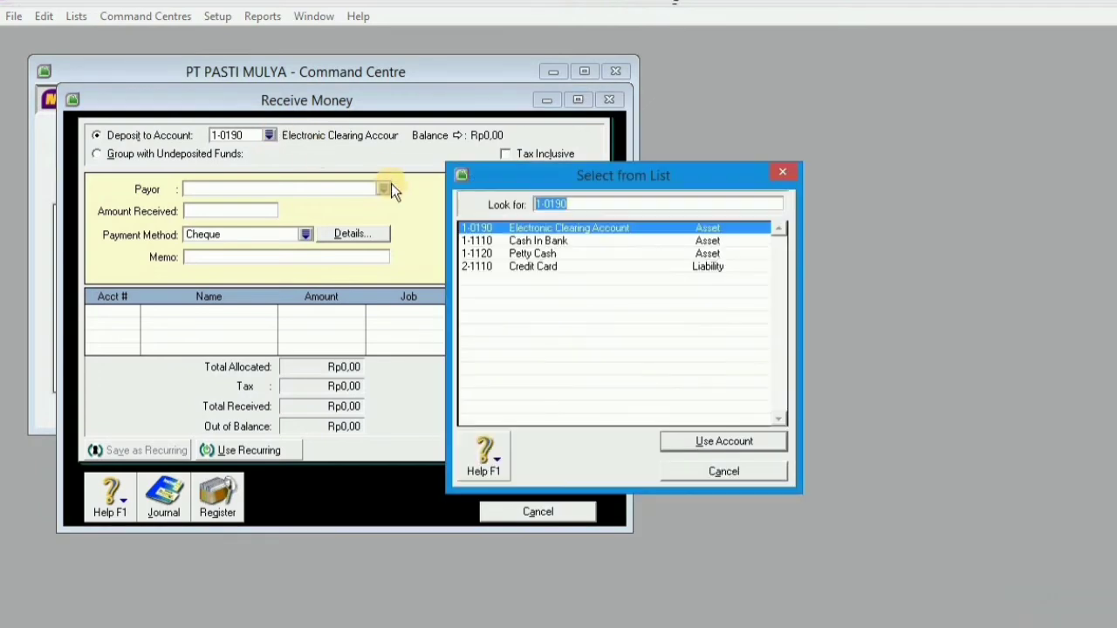
double_click(528, 239)
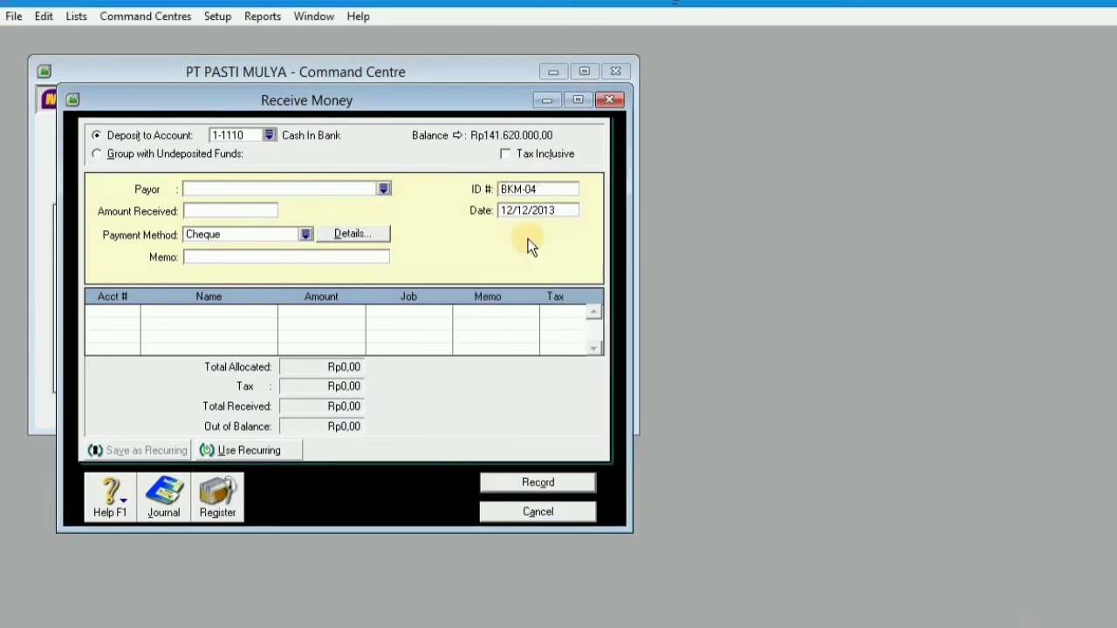
left_click(383, 190)
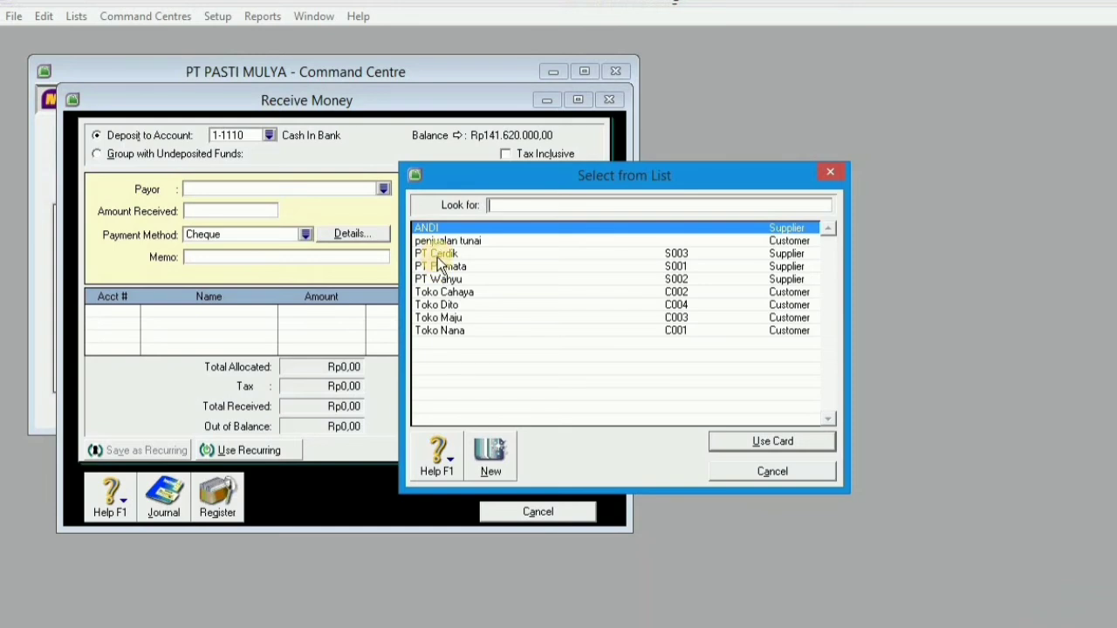
double_click(433, 229)
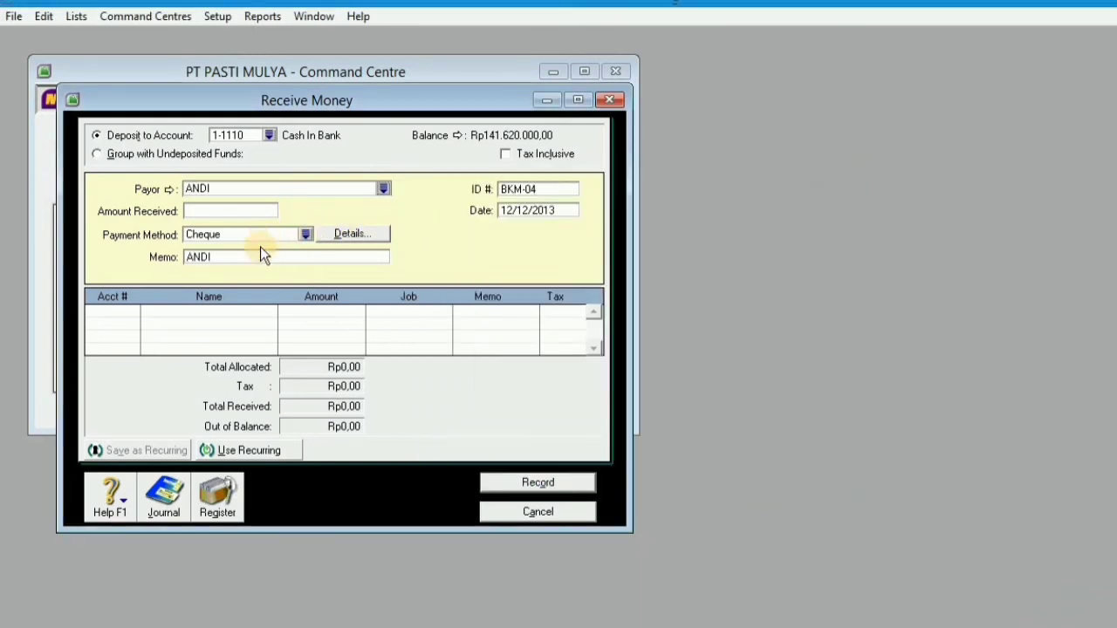
- Allocate the receipt to account 3-1100 Common Stock and set the amount received to Rp10.000.000,00
left_click(121, 315)
type("4")
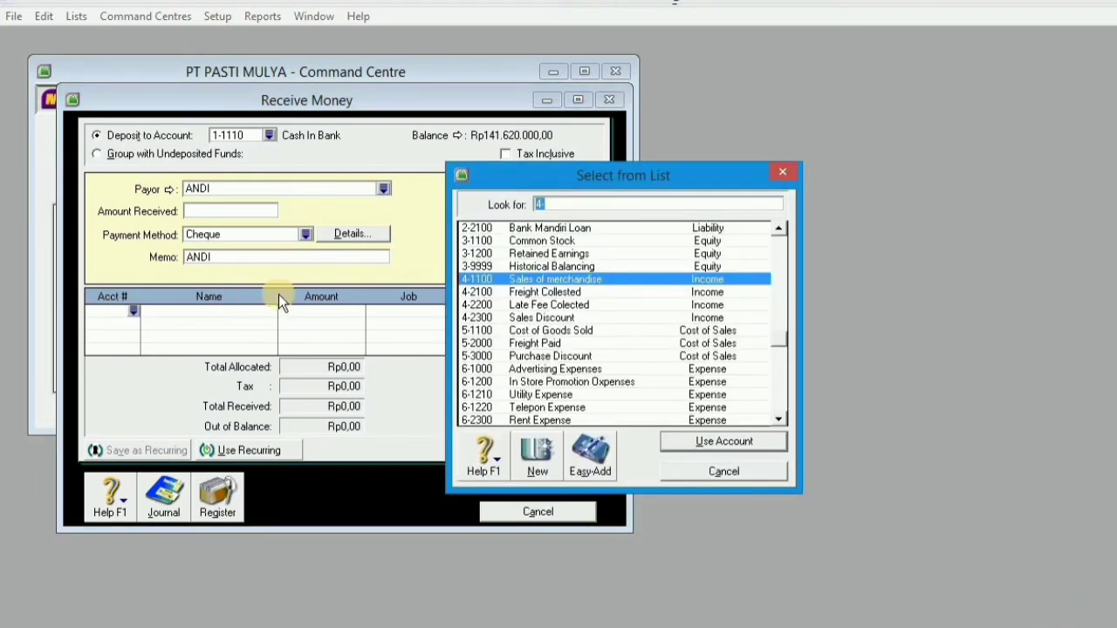
double_click(548, 242)
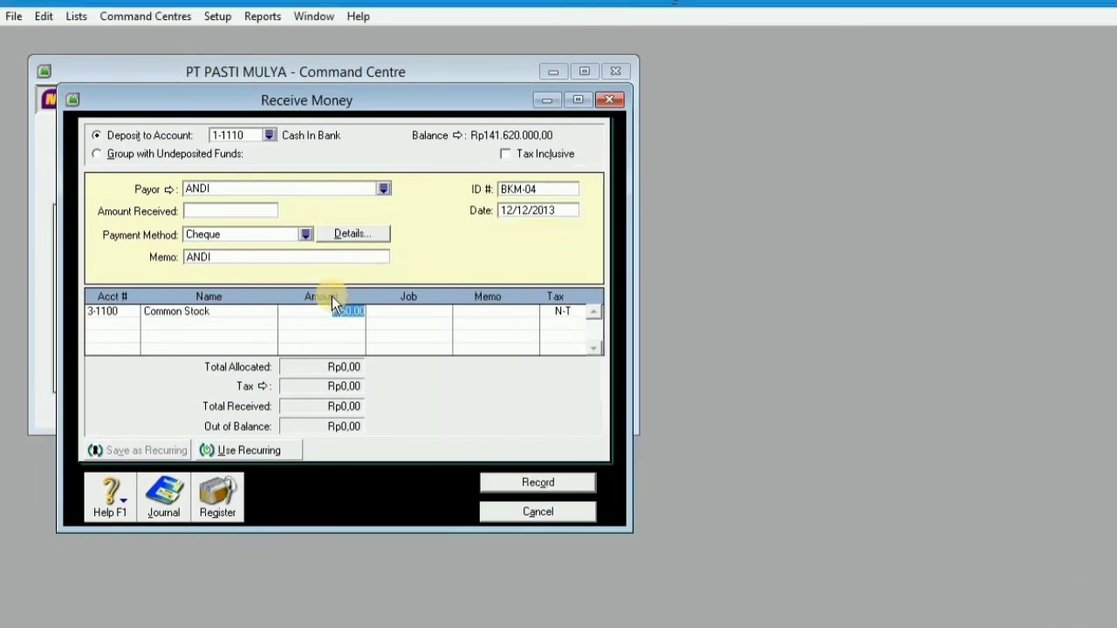
left_click(268, 211)
type("10.000.")
type("0000000")
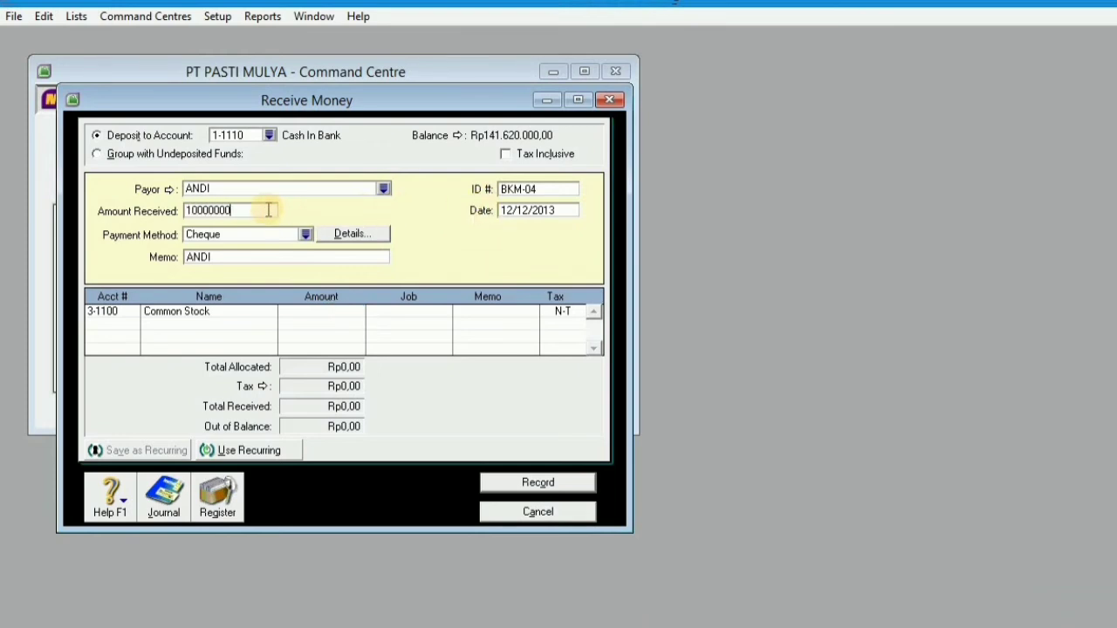
key("Tab")
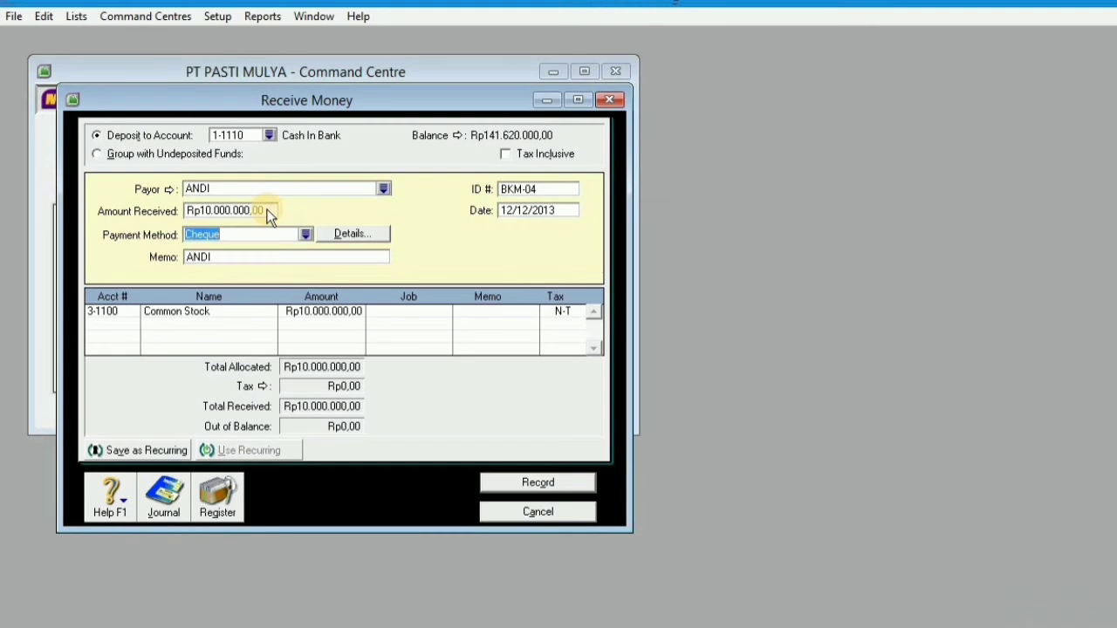
- Set the memo of BKM-04 to "Setoran modal pemilik" and record the receipt
left_click(245, 256)
type("Seto")
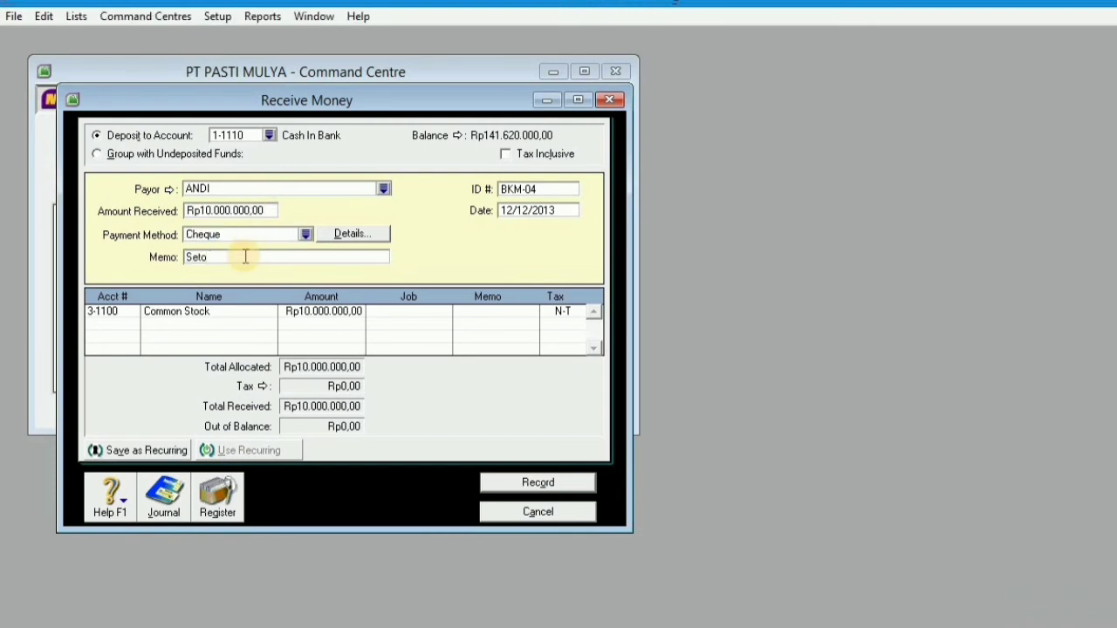
type("ran modal pemilik")
key("Tab")
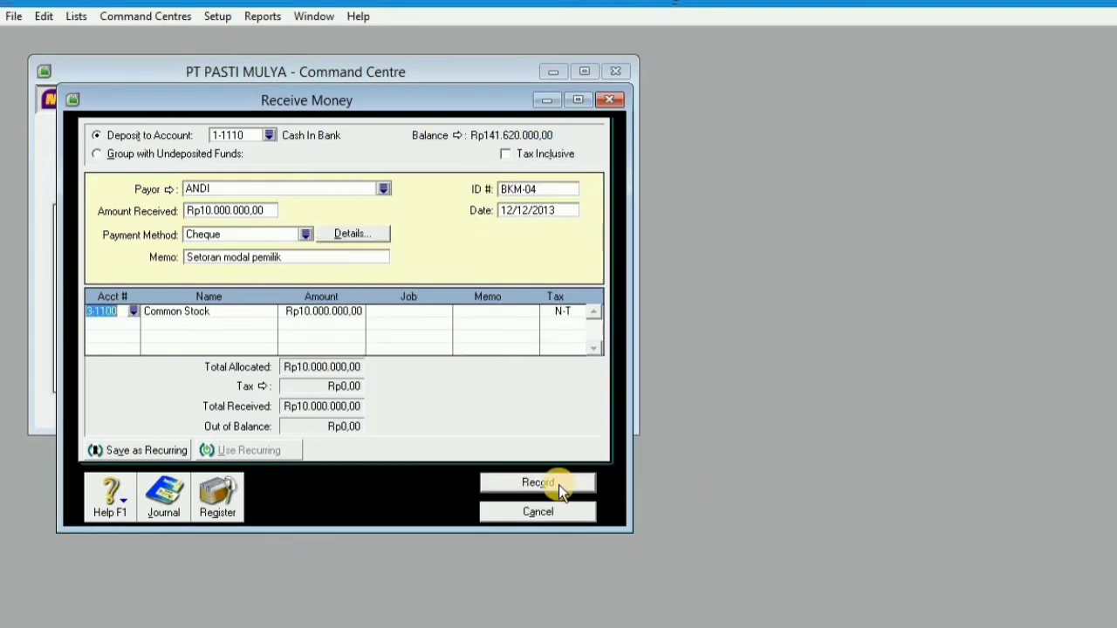
left_click(537, 482)
- Start a receipt from PT Permata with ID BKM-06 and date 26/12/2013
left_click(538, 189)
left_click(383, 188)
double_click(450, 264)
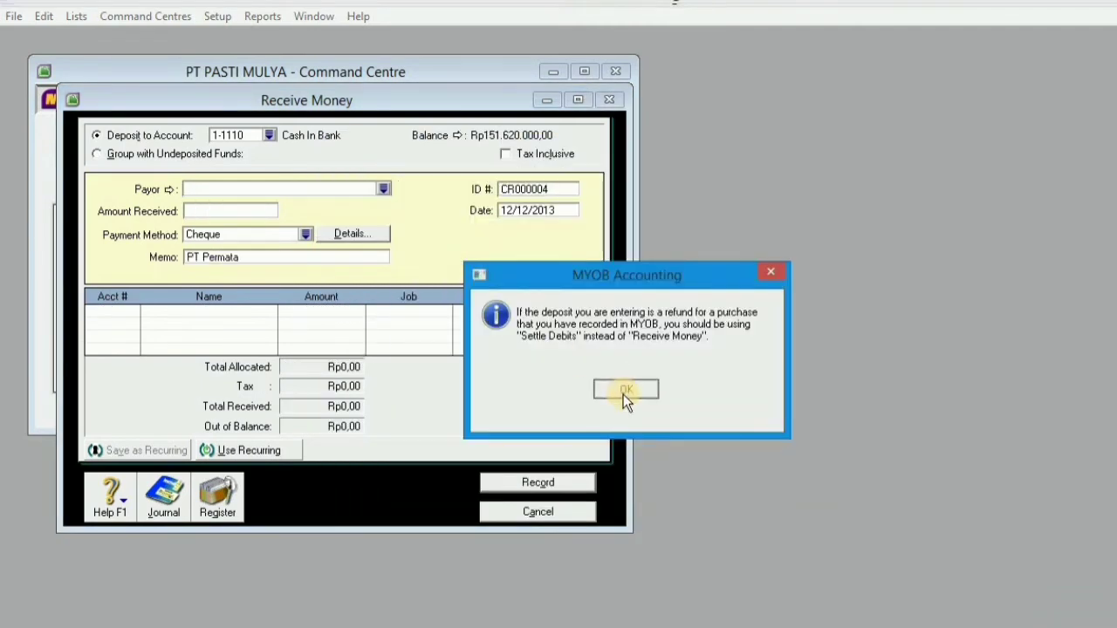
left_click(623, 391)
left_click(507, 189)
type("BKM-06")
key("Tab")
- Enter the memo "Penerimaan bunga atas investasi obligasi pt permata in" and allocate the receipt to account 8-1000 Interest Income
left_click(273, 257)
type("Penerimaan bunga atas investasi obligasi pt permata in")
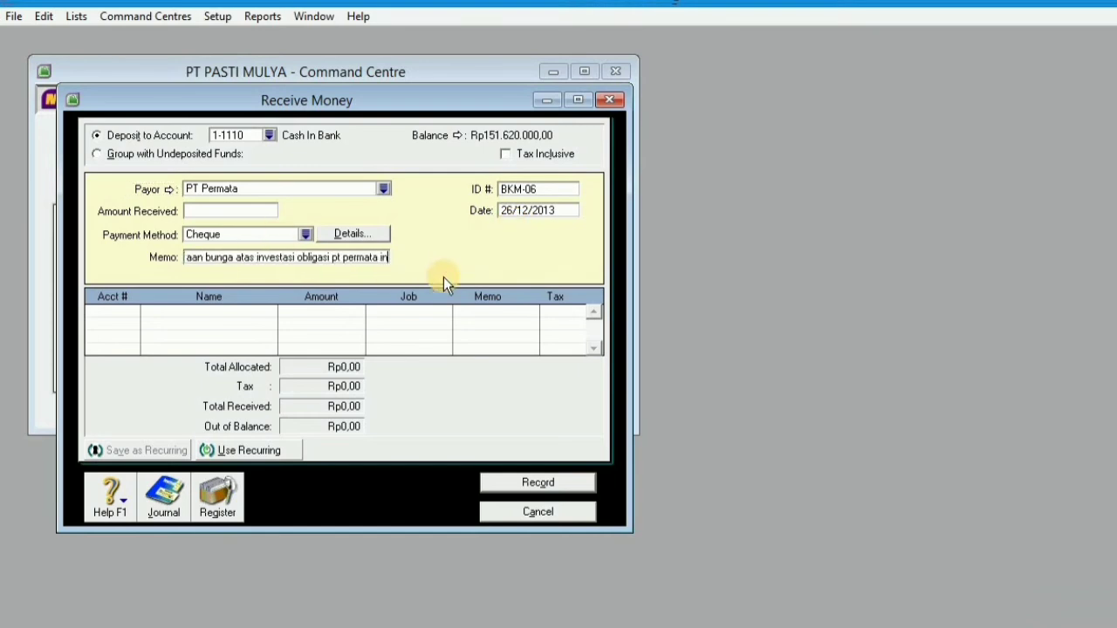
key("Tab")
type("8")
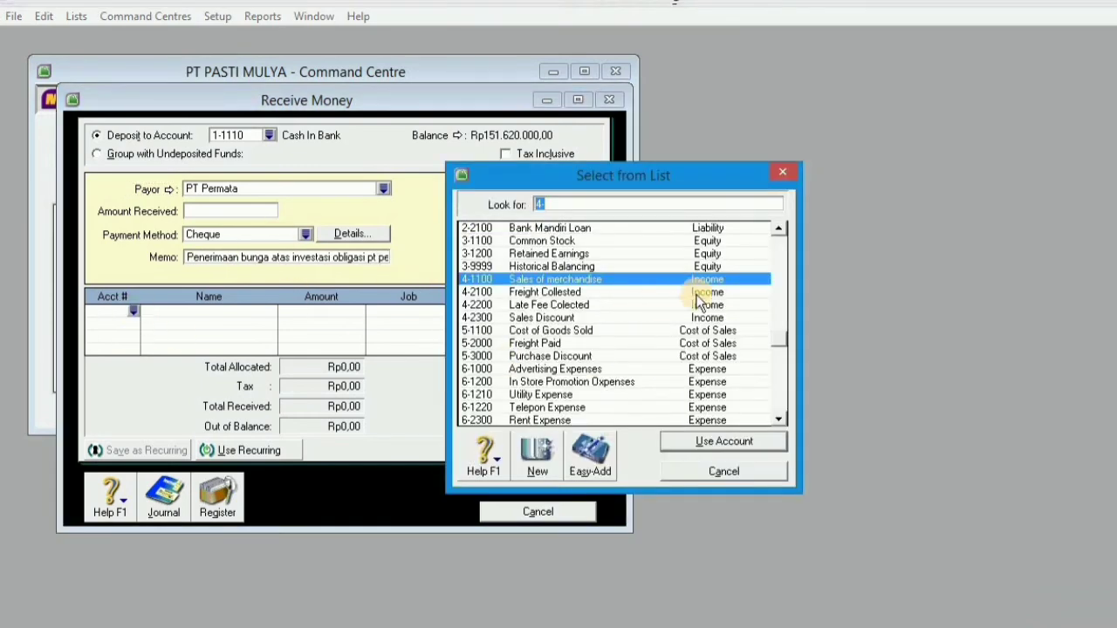
double_click(622, 372)
left_click(132, 311)
double_click(539, 332)
- Set the amount received to Rp10.000.000,00, review the recap of BKM-06 and record it
left_click(241, 215)
type("10000000")
key("Tab")
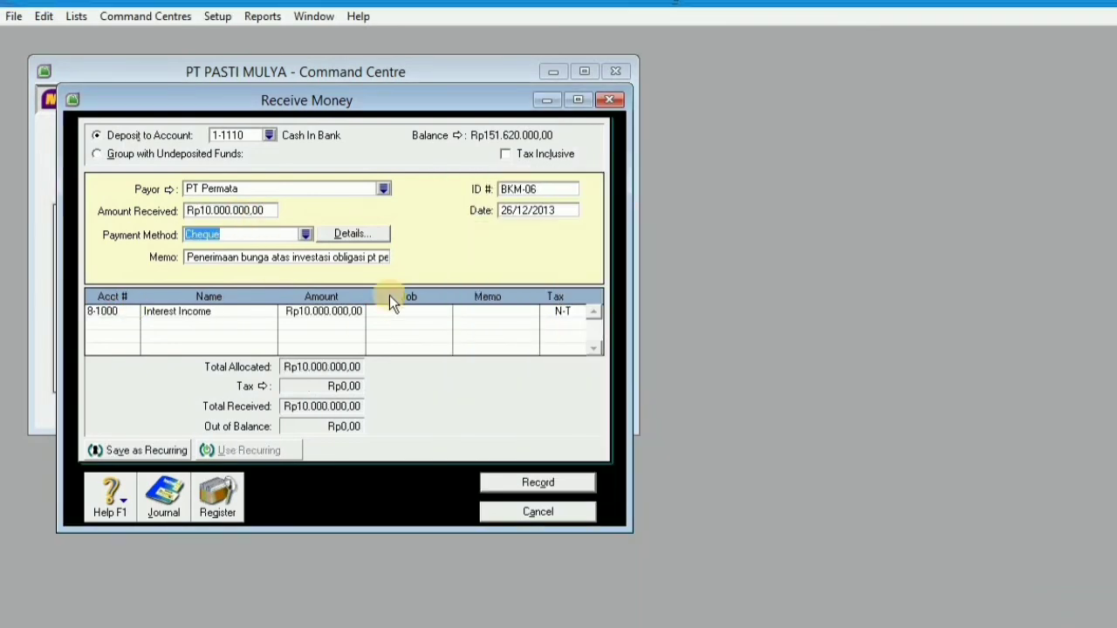
key("ctrl+r")
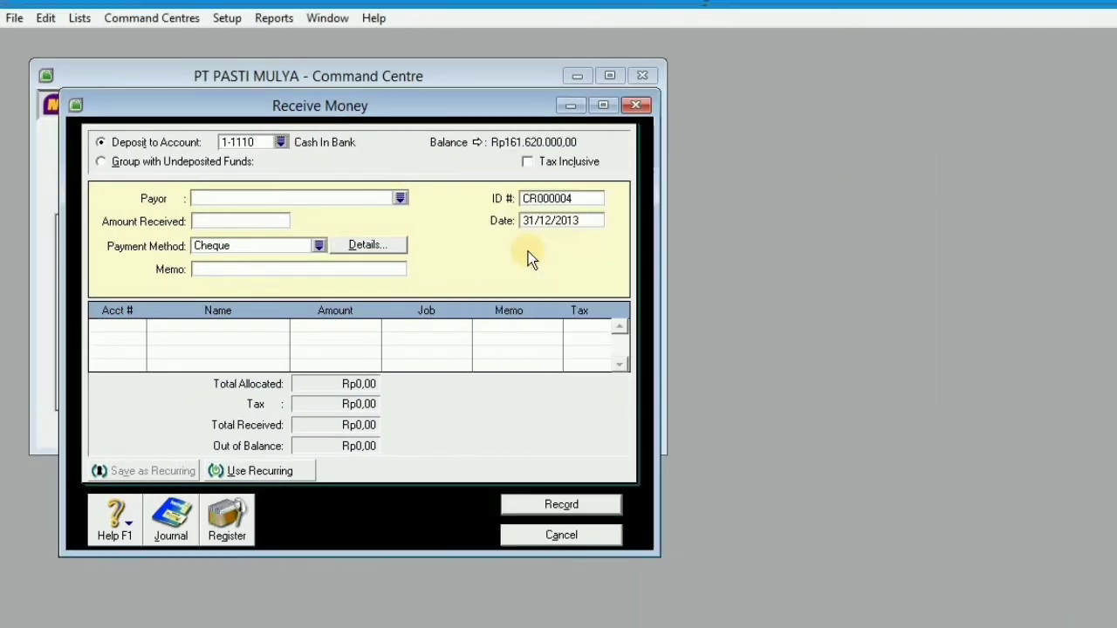
- Start receipt BKM-07 from Toko Maju dated 31/12/2013 with the memo "Penjualan tunai kendaraan"
type("BKM-07")
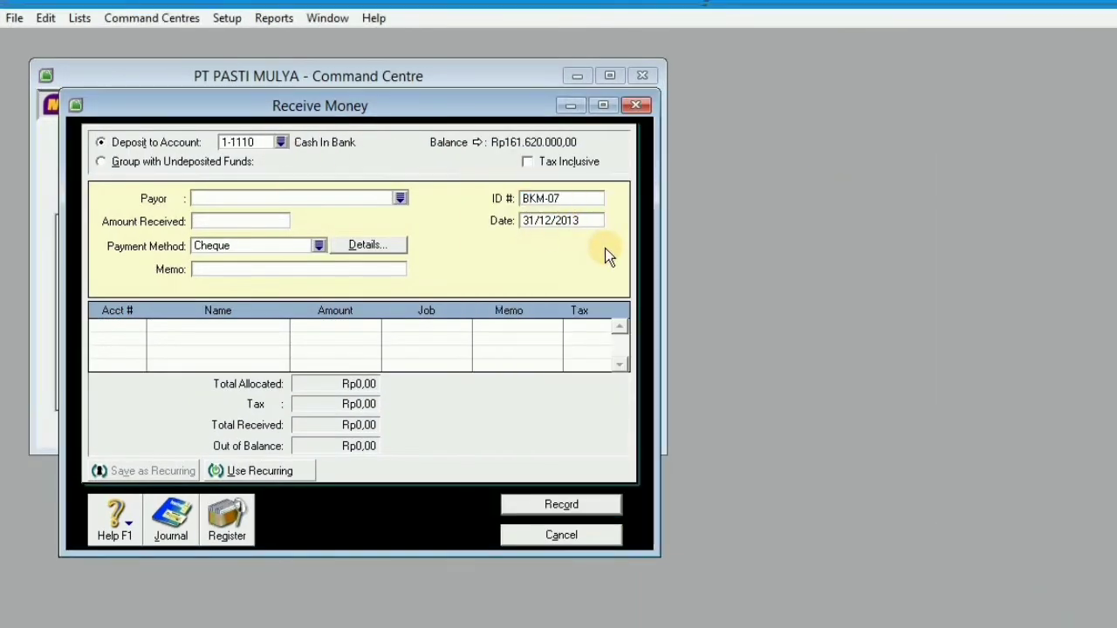
key("Tab")
type("Toko M")
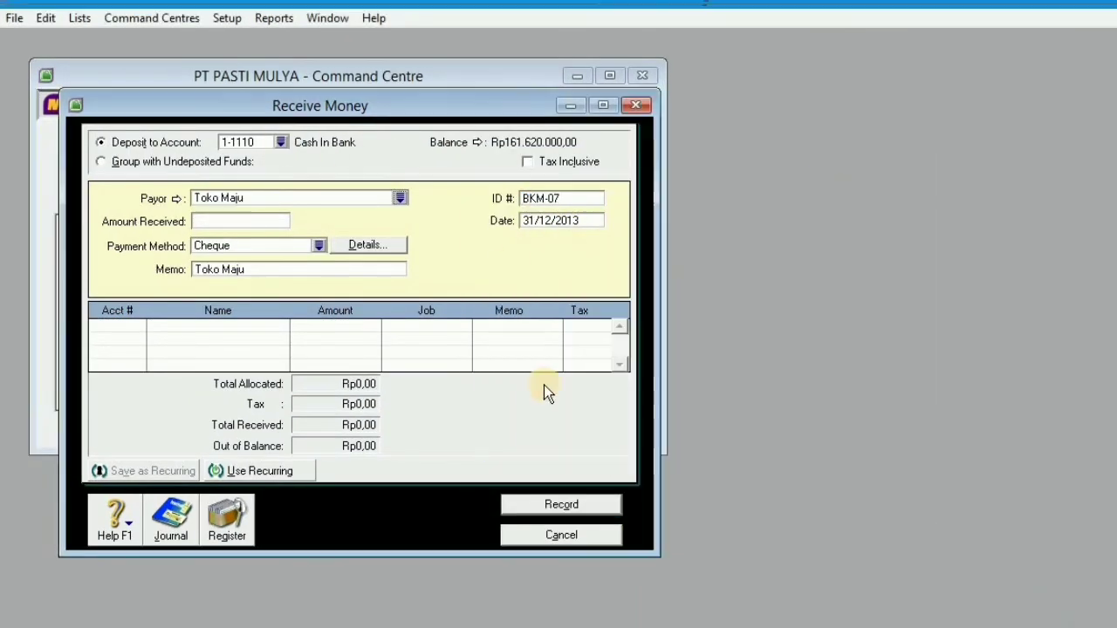
left_click(358, 270)
type("Penjualan tunai kendaraan")
key("Tab")
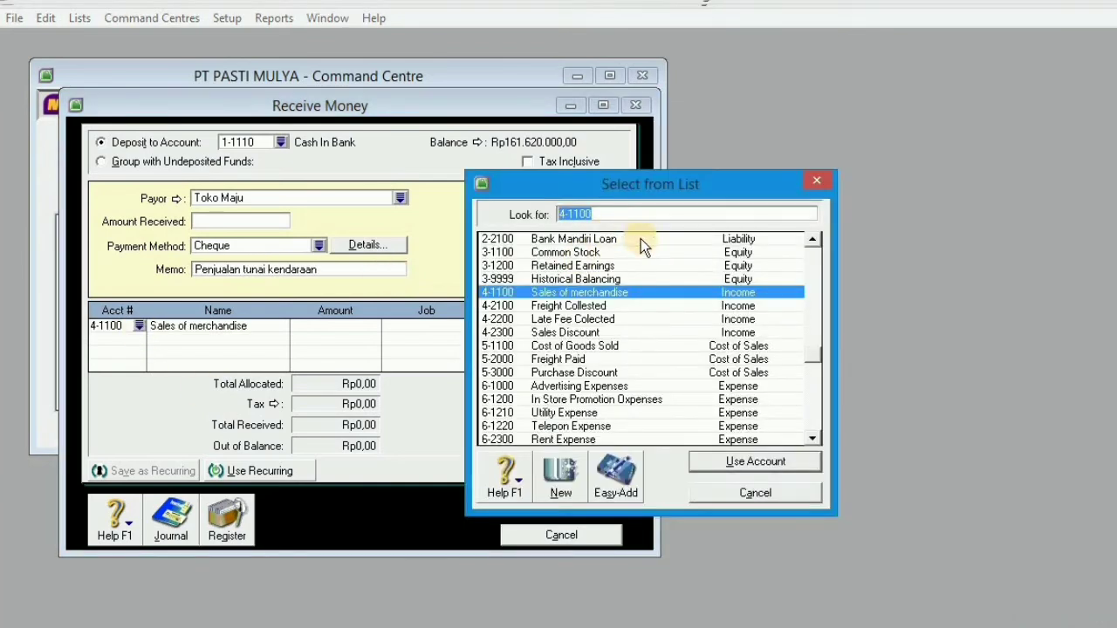
- Allocate -Rp5.500.000,00 to 1-3302 Vehicles Accum Dep and -Rp14.500.000,00 to 9-4000 Gain/loss sales vehicle
type("1")
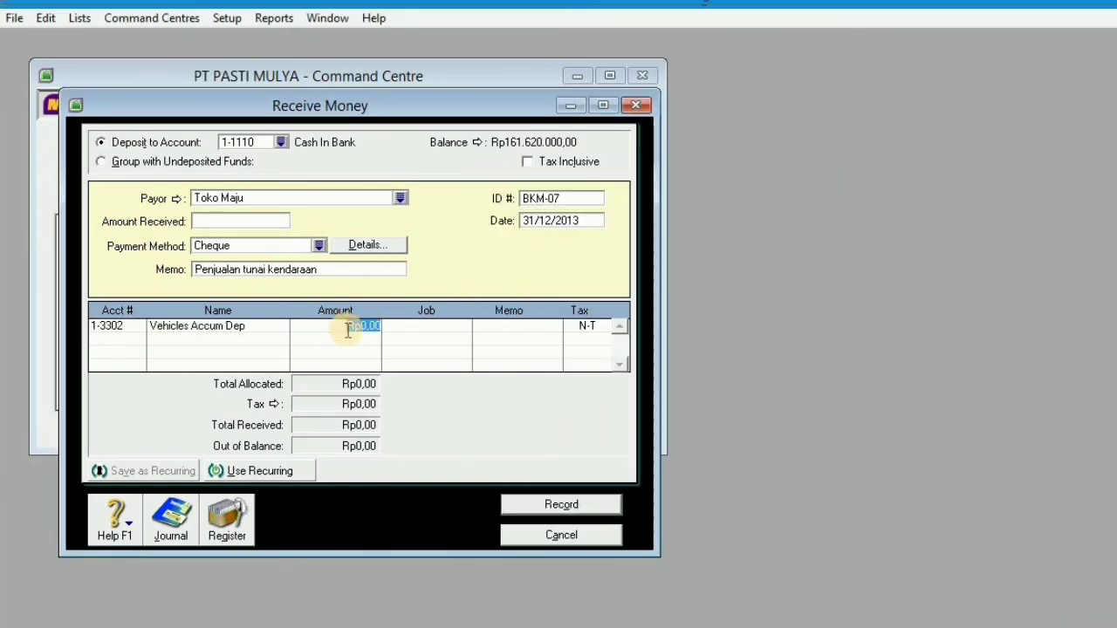
type("-5500000")
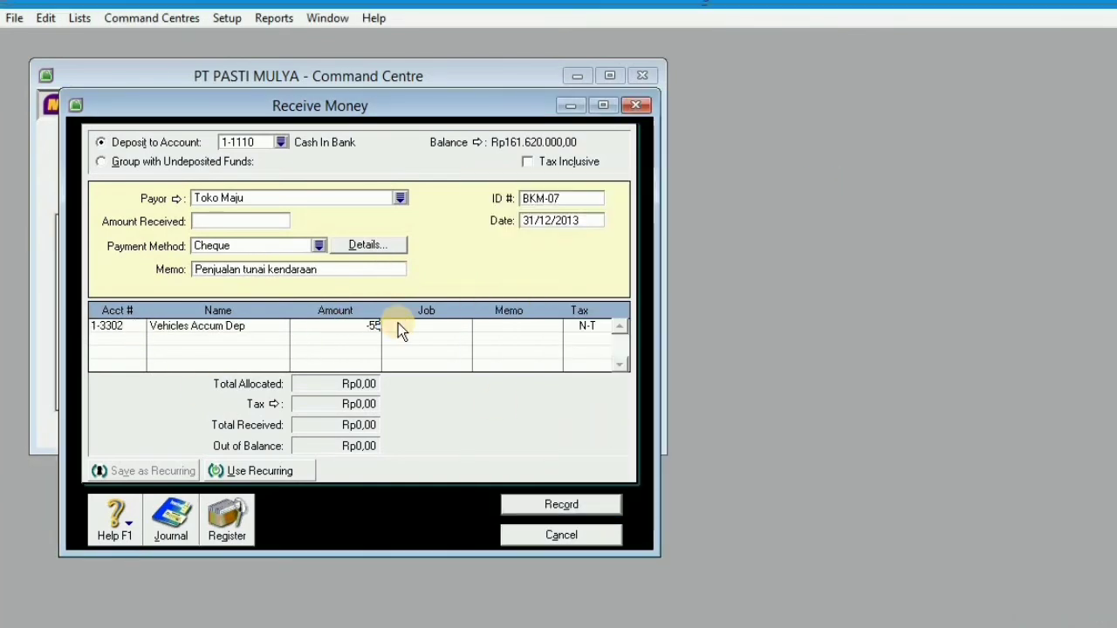
left_click(133, 339)
left_click(141, 339)
type("8")
double_click(532, 427)
type("-14500000")
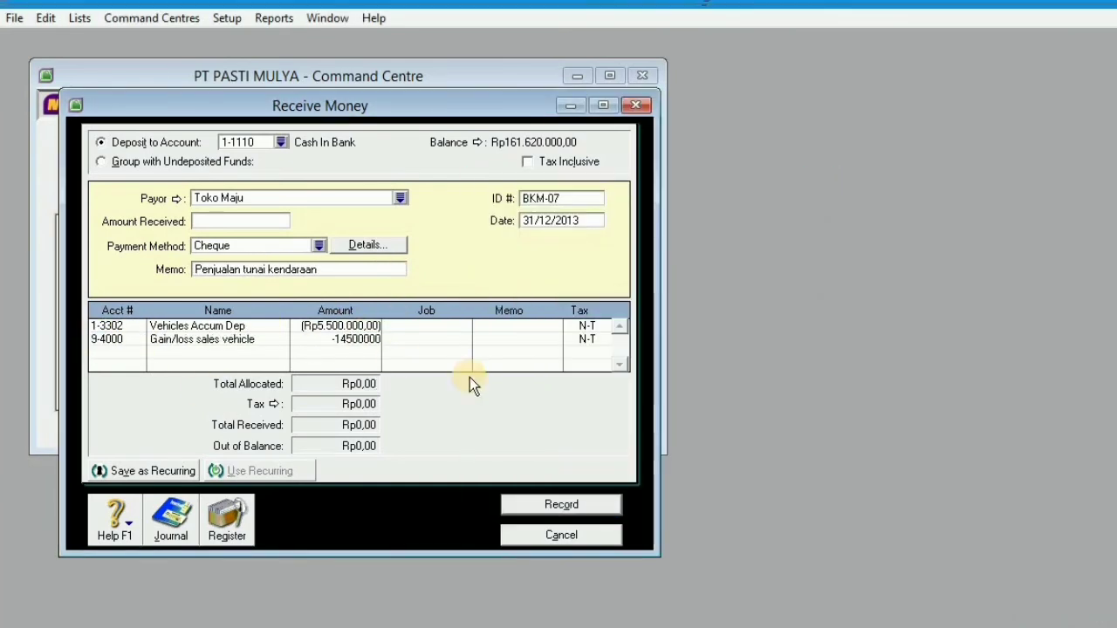
- Allocate Rp80.000.000,00 to account 1-3301 Vehicles at Cost in the third line of the receipt
left_click(131, 353)
left_click(140, 352)
type("1-3301")
double_click(581, 423)
left_click(337, 352)
type("80.000.000,00")
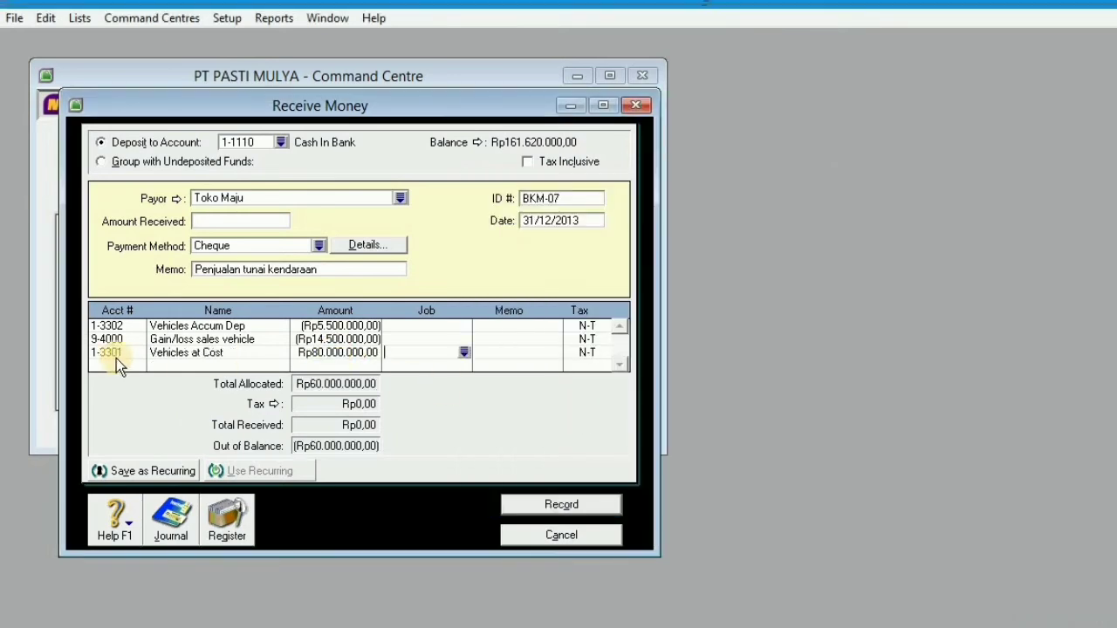
- Add a fourth allocation line to BKM-07 for an expense account with an amount of Rp500.000,00
left_click(122, 365)
left_click(138, 366)
type("6")
double_click(707, 439)
left_click(346, 367)
type("50000000")
key("Tab")
left_click(345, 367)
key("BackSpace")
key("Tab")
left_click(342, 368)
key("Tab")
- Allocate a further -Rp500.000,00 to Vehicles Accum Dep, review the recap, record BKM-07 and close the receipt window
left_click(619, 365)
left_click(122, 366)
left_click(139, 366)
type("1")
double_click(558, 425)
left_click(368, 366)
type("-500000")
key("Tab")
key("ctrl+r")
key("Escape")
left_click(563, 503)
left_click(567, 534)
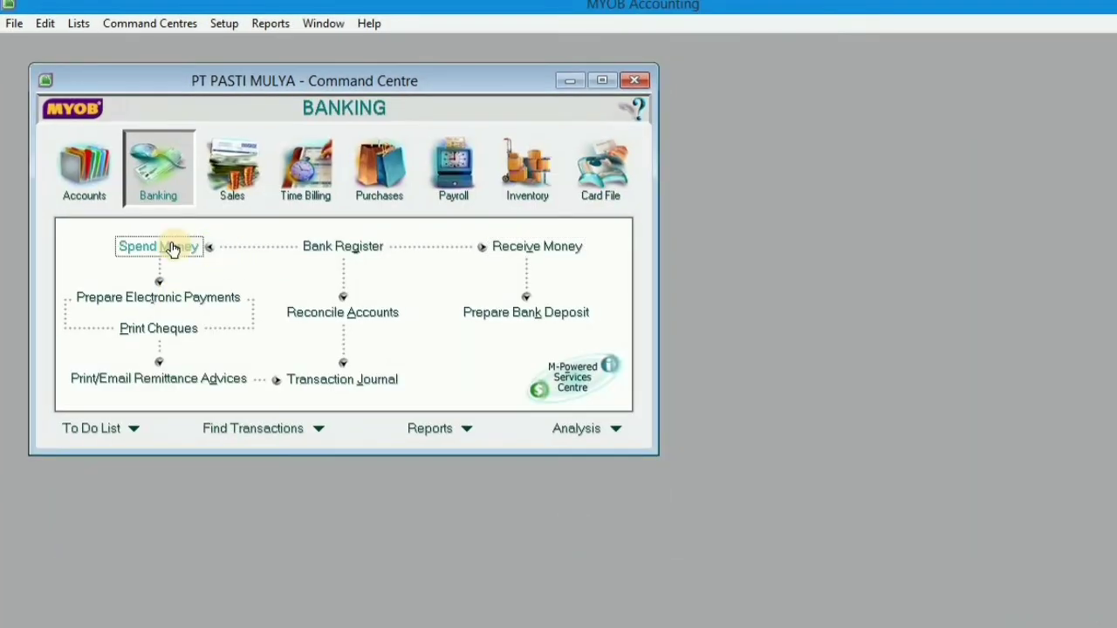
- Open a Spend Money transaction paid from 1-1110 Cash In Bank and make it not tax inclusive
left_click(171, 246)
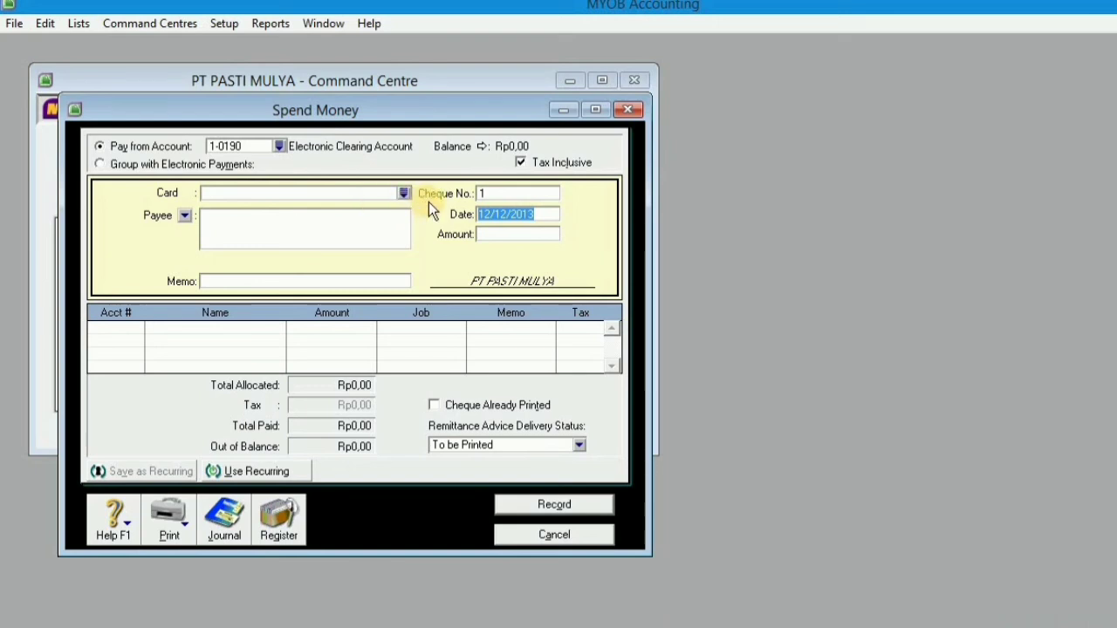
left_click(279, 146)
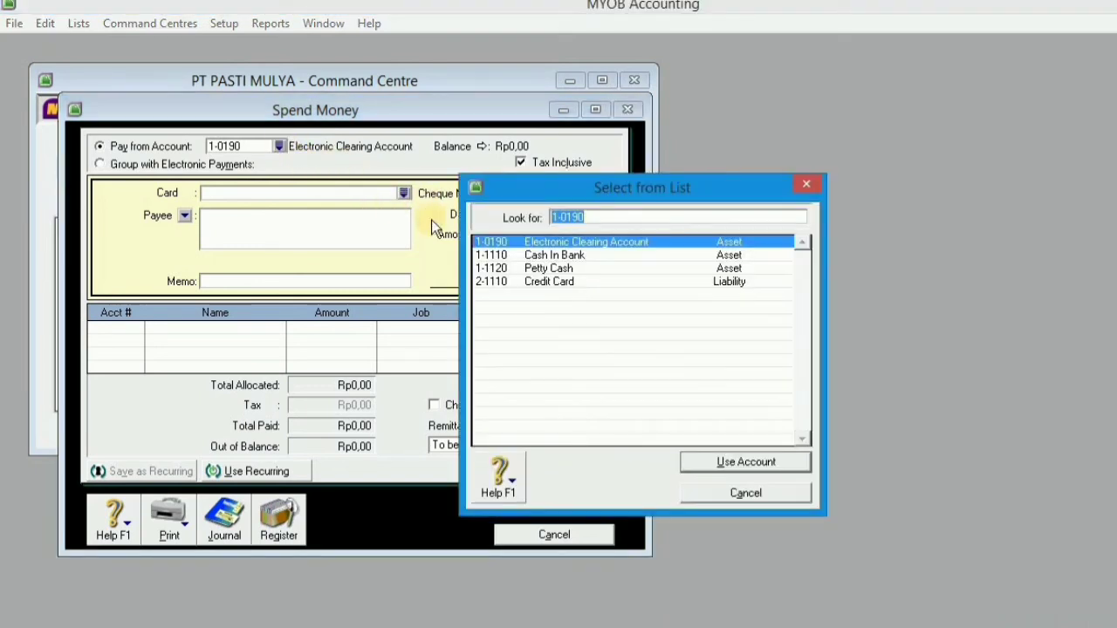
double_click(510, 256)
left_click(521, 162)
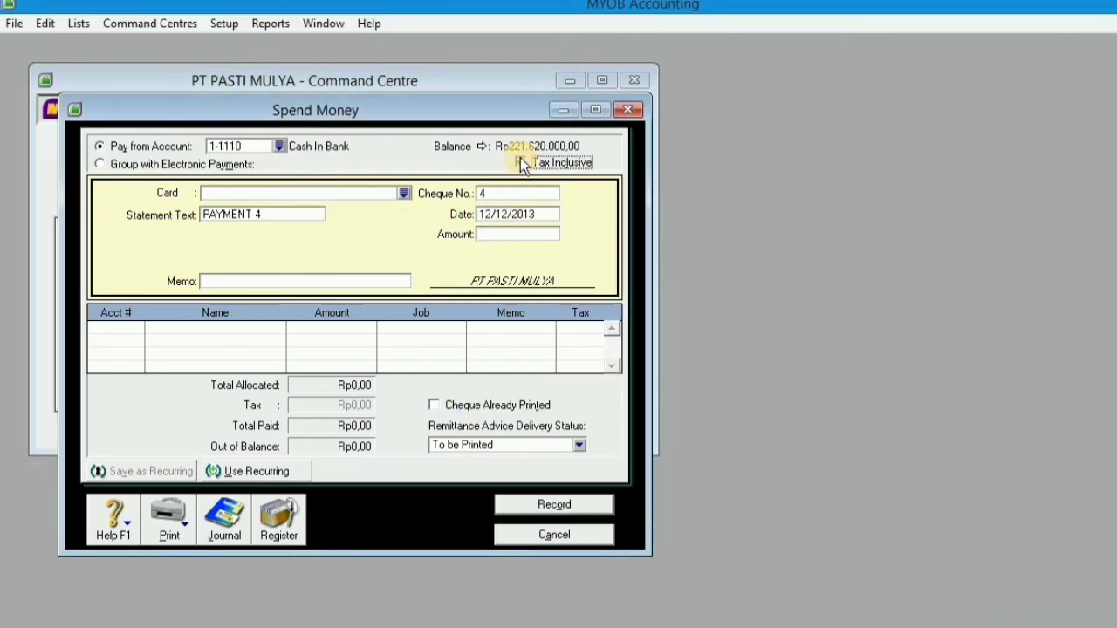
- Set the payment's cheque number to BKK-01, its date to 02/12/2013 and its amount to Rp3.500.000,00
left_click(505, 194)
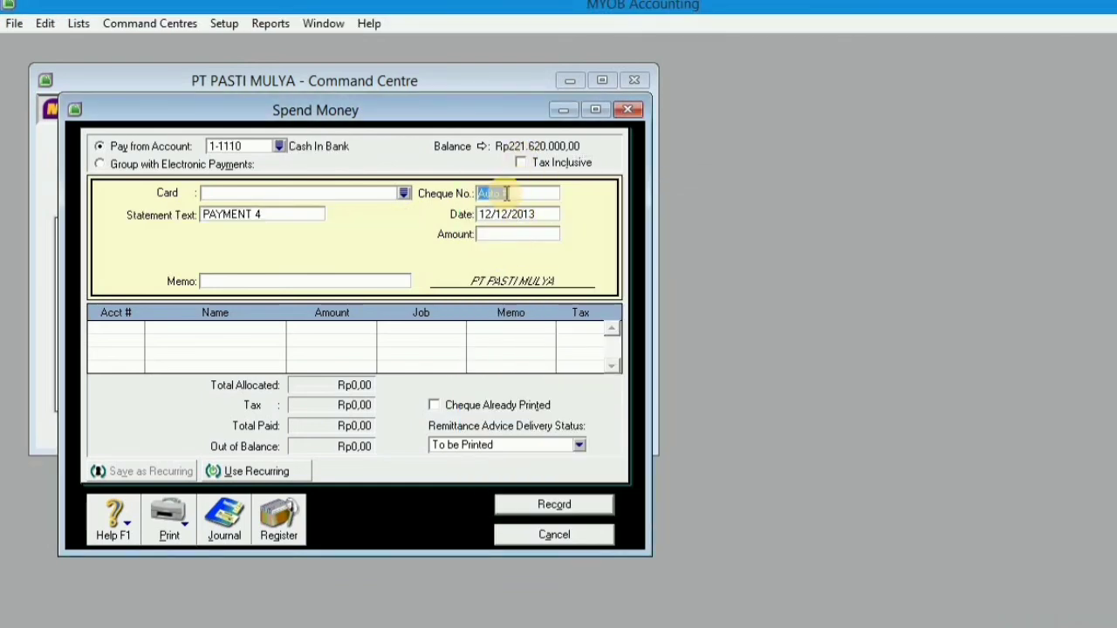
type("BKK-01")
key("Tab")
left_click(552, 211)
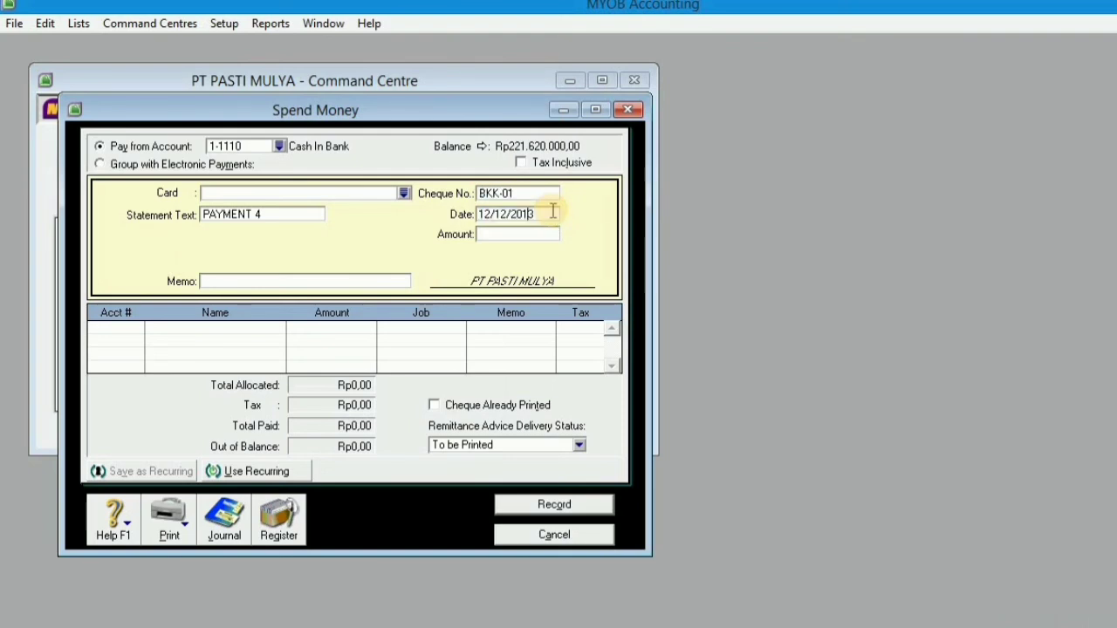
key("BackSpace")
type("0")
key("Tab")
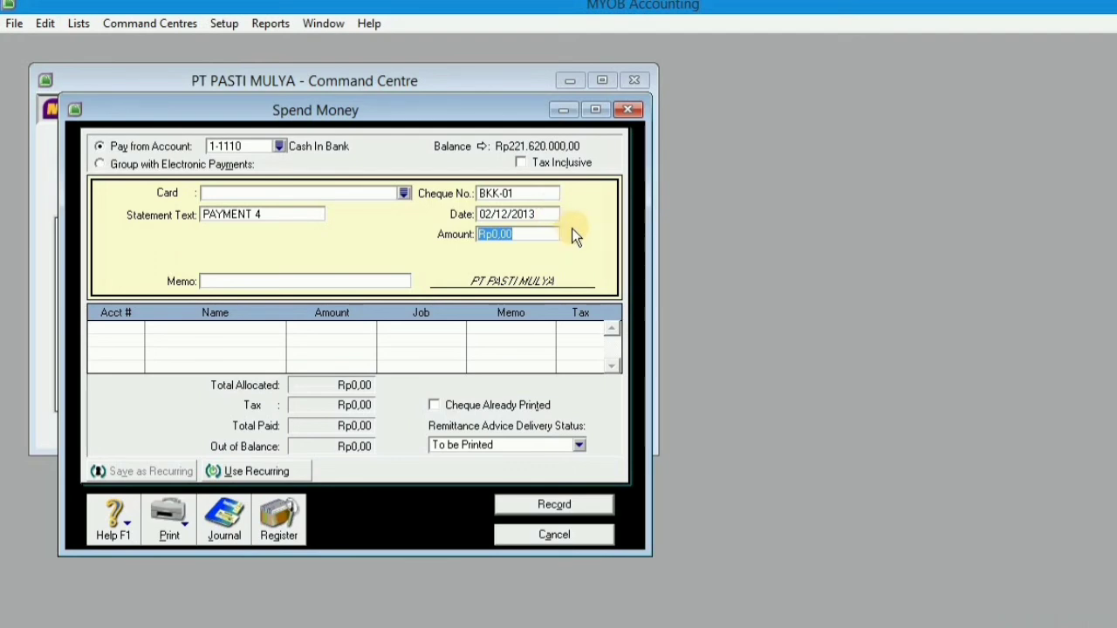
type("3.500.000")
key("Tab")
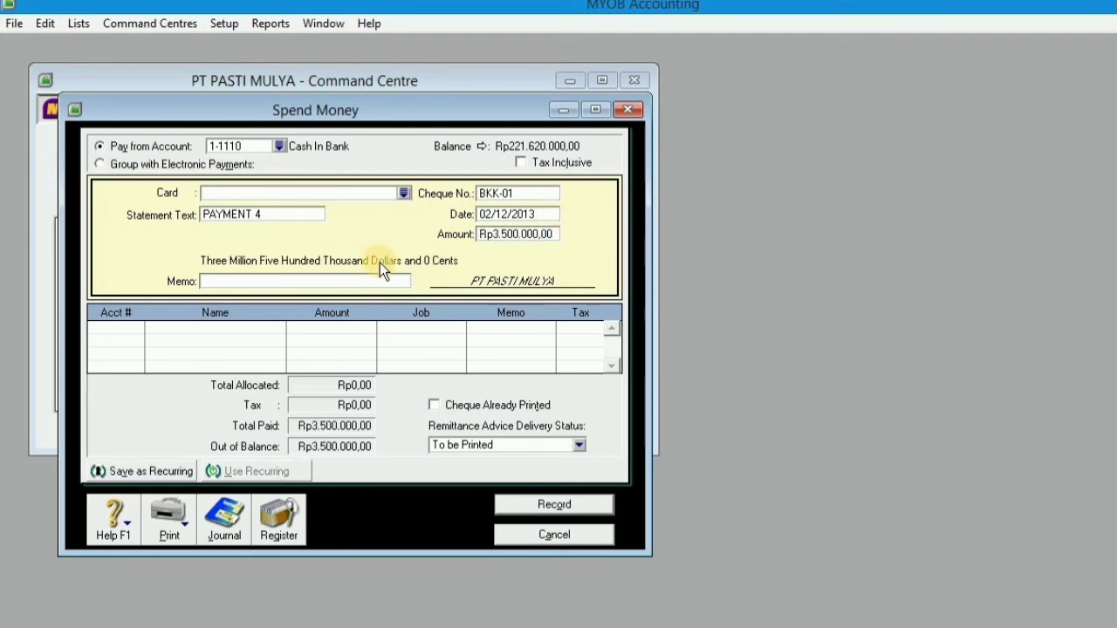
- Create a new card named "pemegang kas kecil" and use it for payment BKK-01
type("peme")
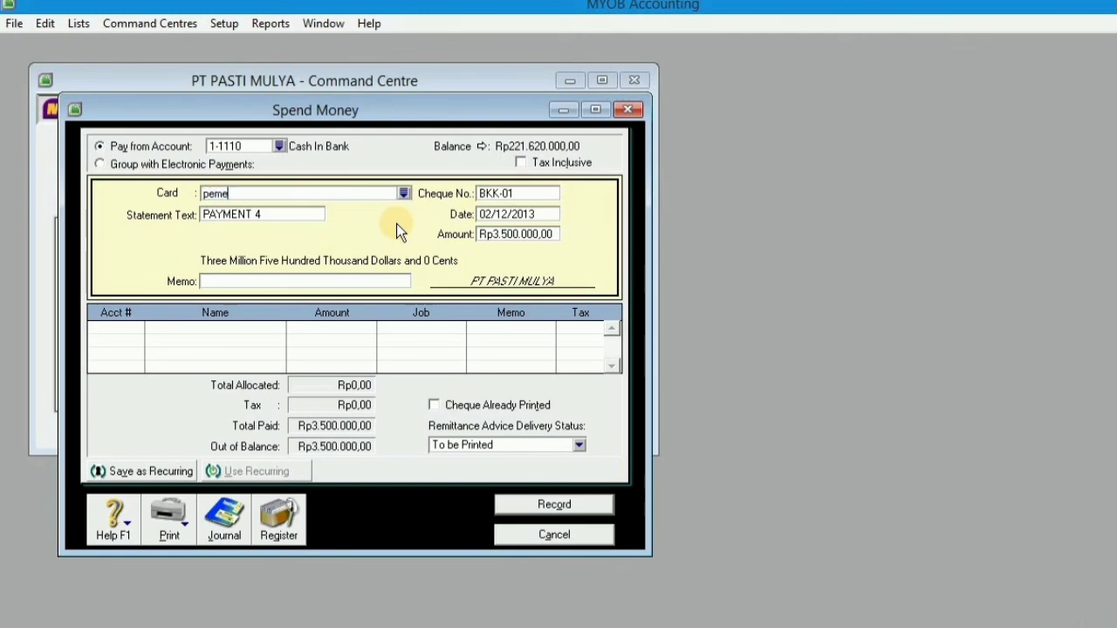
type("gang kas kecil")
key("Tab")
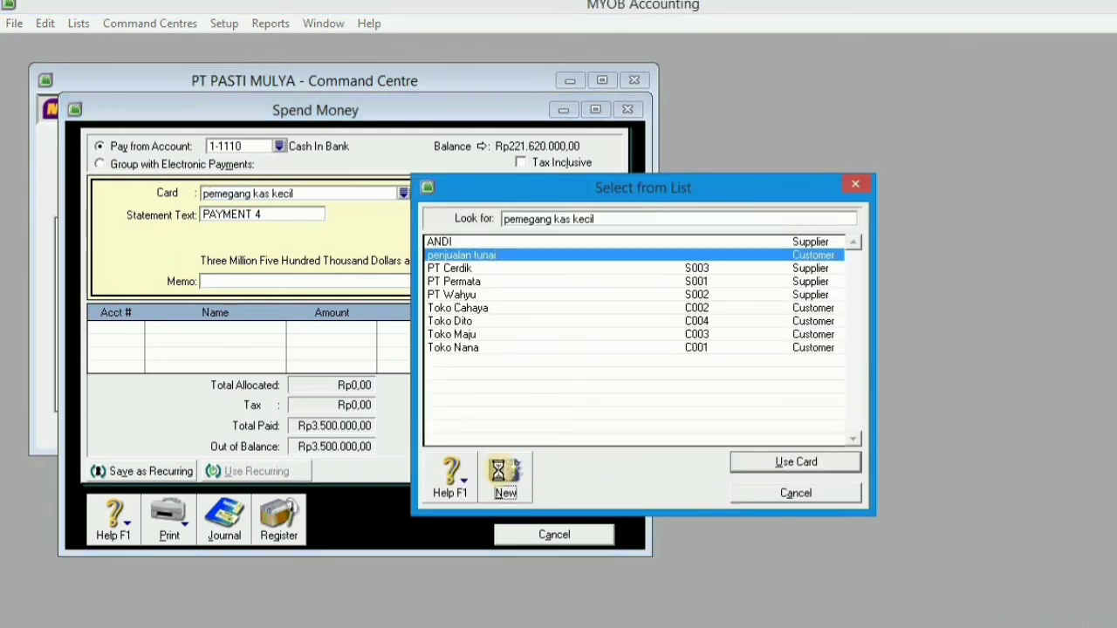
left_click(506, 473)
left_click(664, 528)
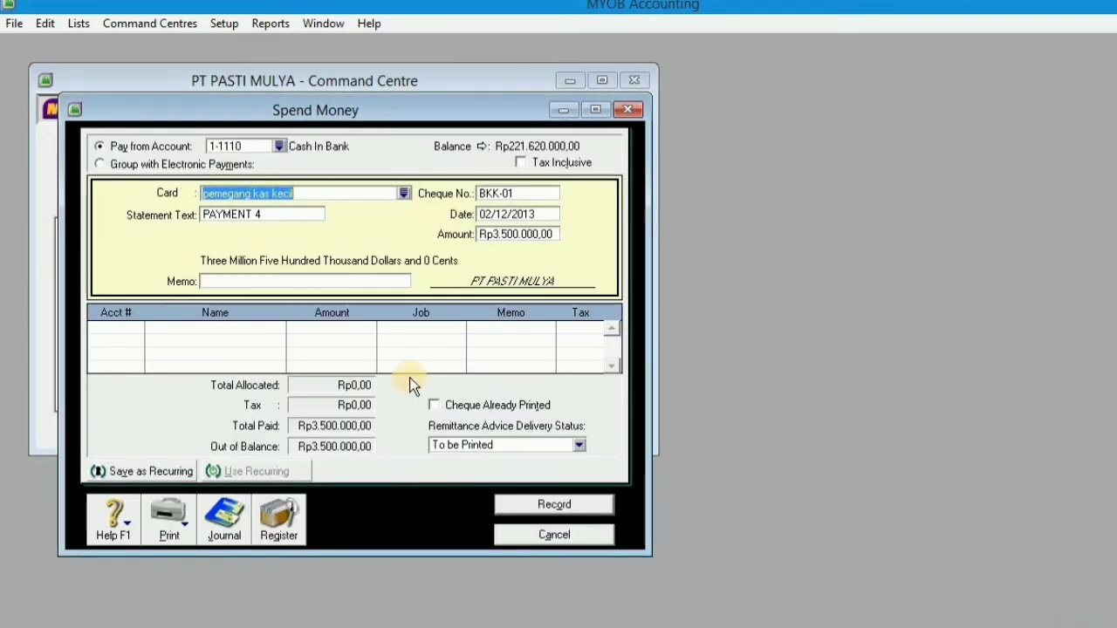
- Enter the memo "pengisian kembali dana kas kecil bulan desember" for payment BKK-01
left_click(347, 281)
type("pe")
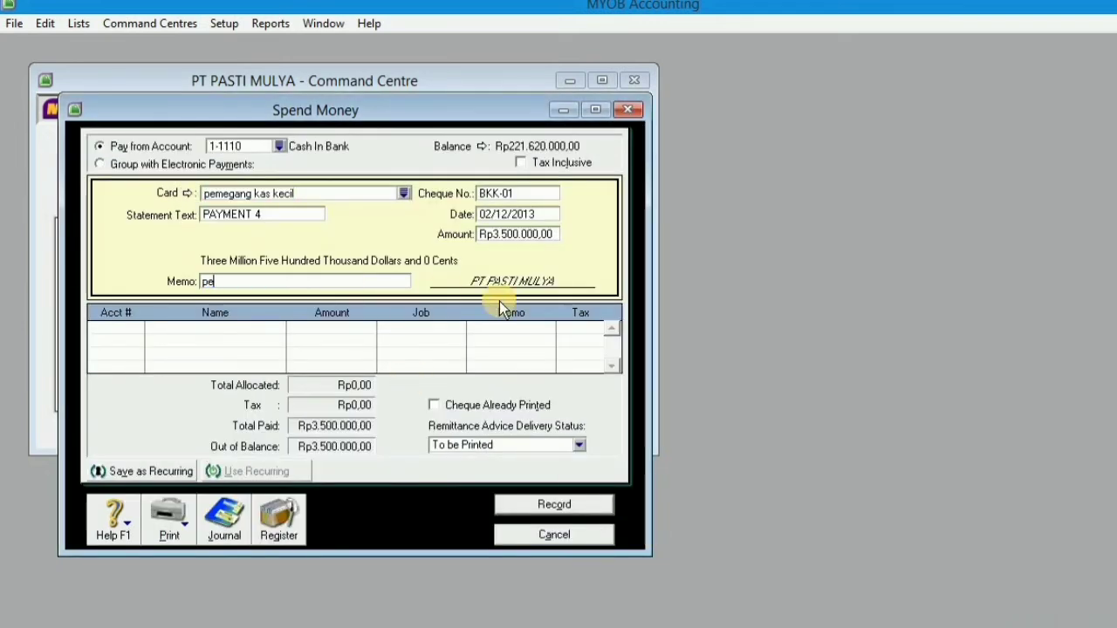
type("ngisian kemb")
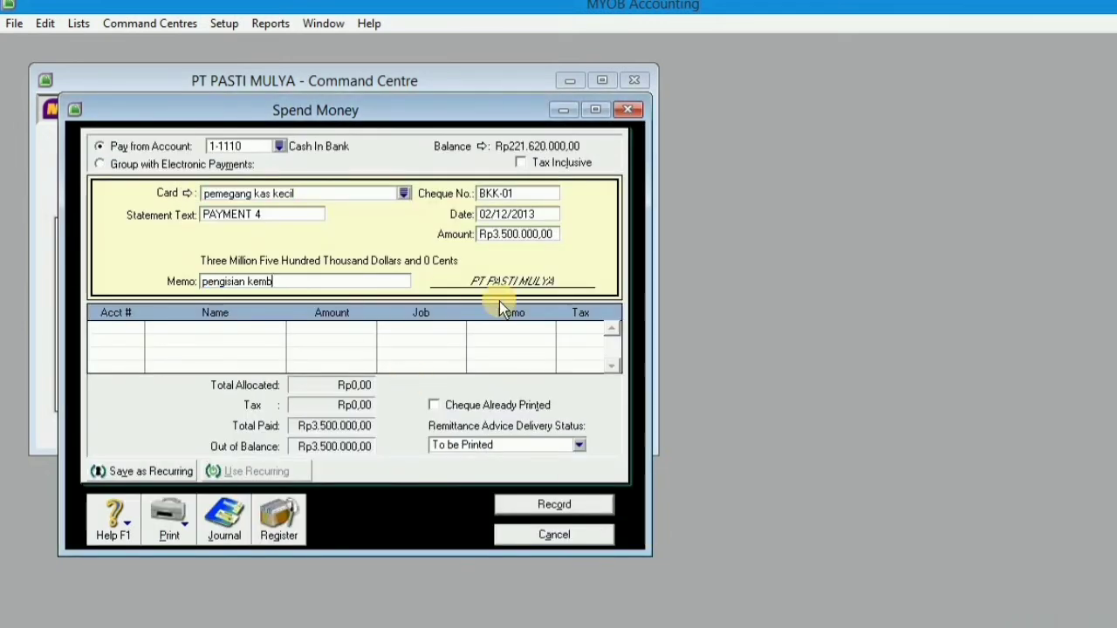
type("ali dana kas kecil buk")
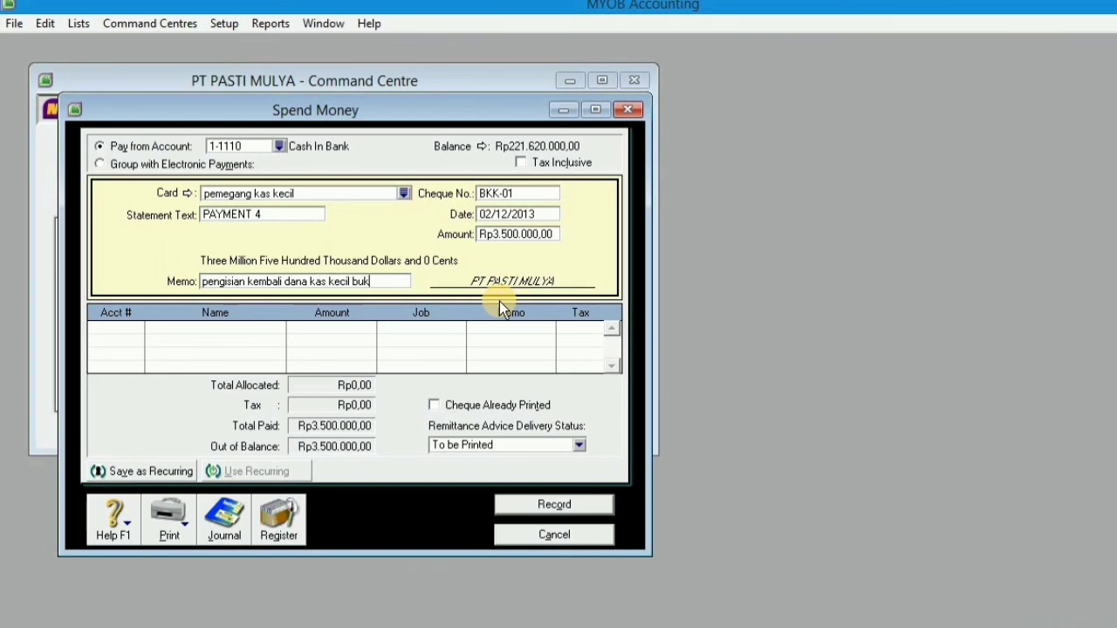
key("BackSpace")
type("lan desember")
key("Tab")
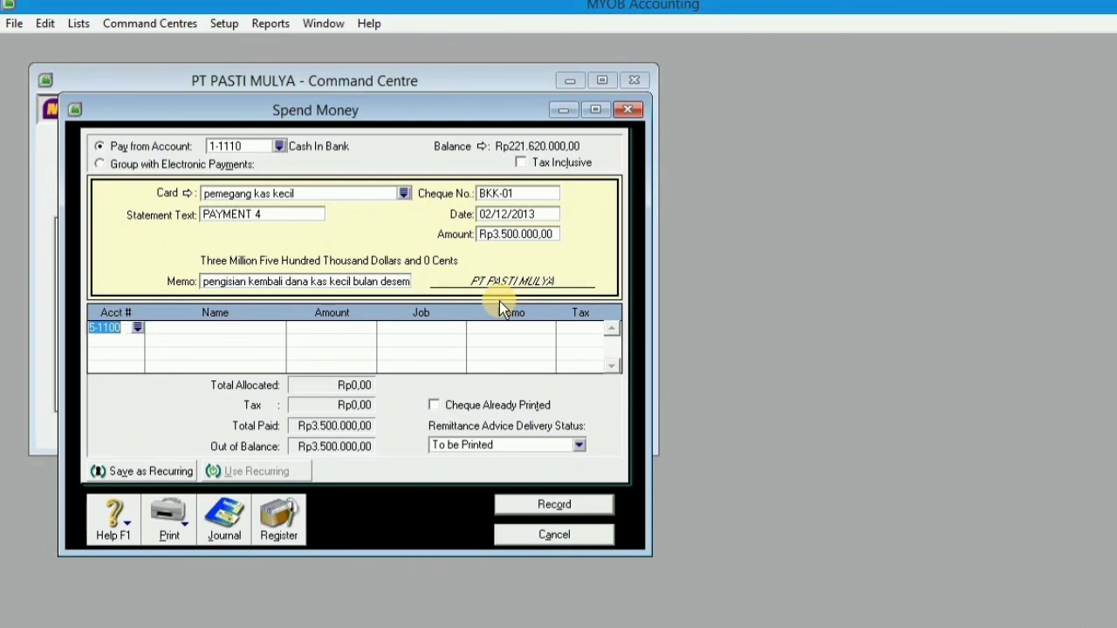
- Allocate the payment to account 1-1120 Petty Cash, review the recap and record BKK-01
left_click(139, 328)
type("1")
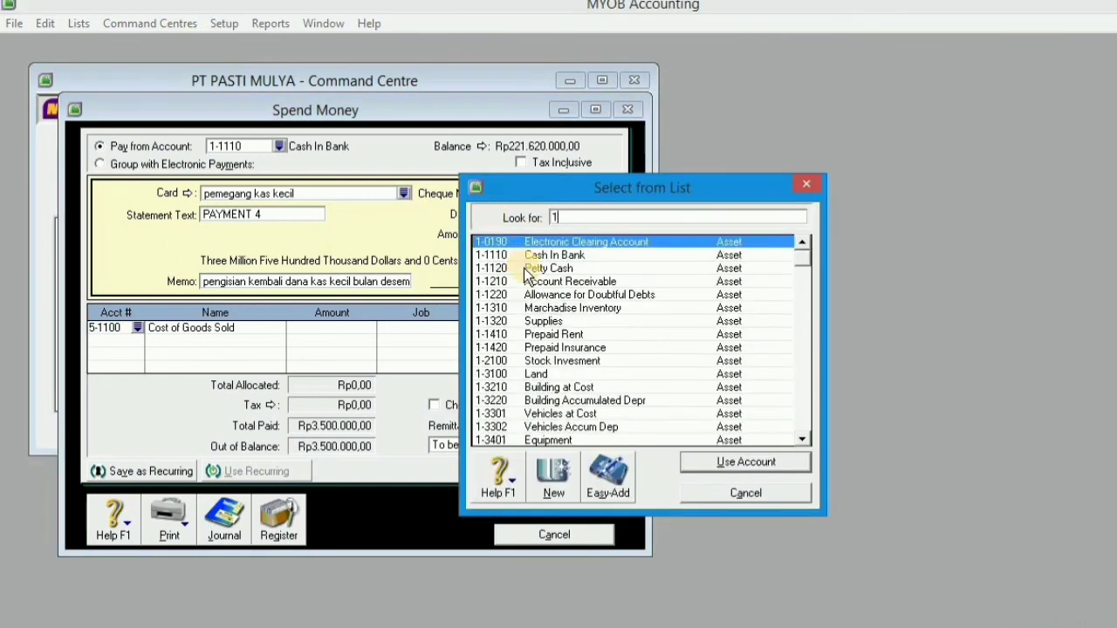
double_click(525, 268)
key("Tab")
key("Tab")
key("ctrl+r")
left_click(850, 504)
left_click(604, 503)
- Start payment BKK-02 dated 06/12/2013 with an amount of Rp19.050.000,00
double_click(509, 193)
type("BKK-02")
key("Tab")
type("6/12/2013")
key("Tab")
type("19.050.000")
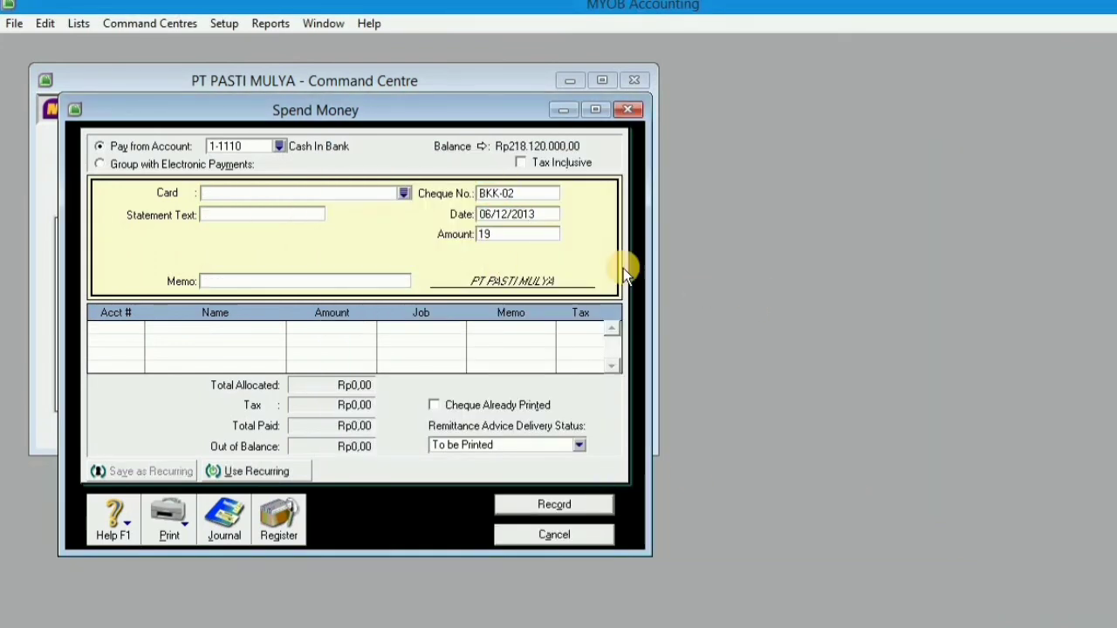
key("Tab")
- Create a new card named "kas negara" and use it for payment BKK-02
left_click(364, 192)
type("kas negara")
key("Tab")
left_click(503, 464)
key("Return")
- Enter the memo "pembayaran pajak bulan november" for payment BKK-02
key("Tab")
key("Tab")
type("pembayaran pajak")
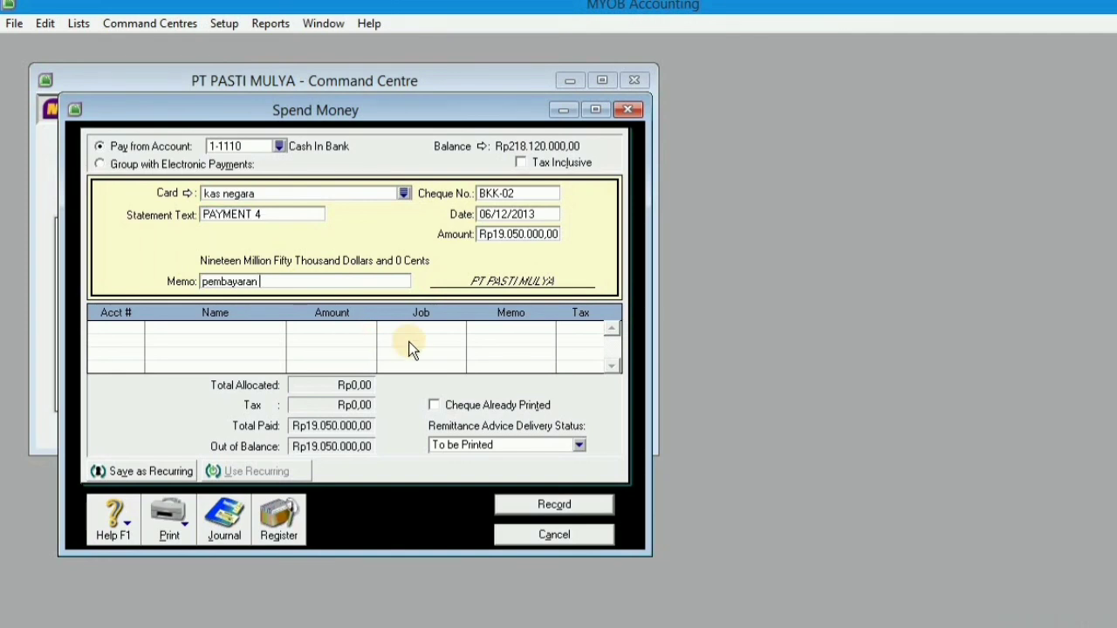
key("Tab")
left_click(137, 327)
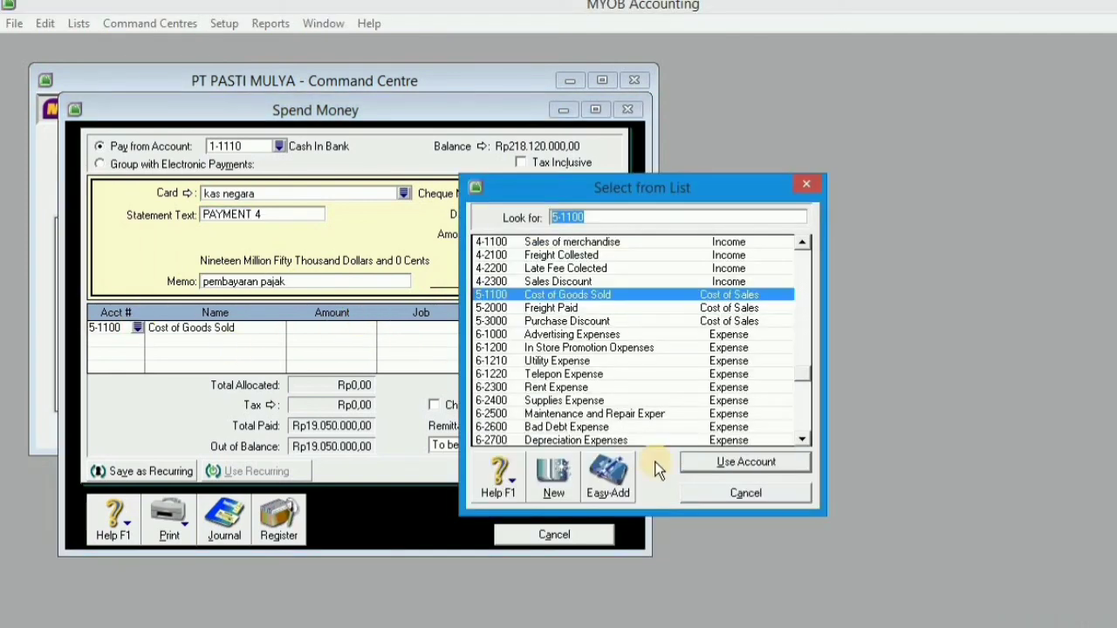
key("Return")
left_click(324, 280)
type("bulan november")
key("Tab")
- Allocate Rp3.250.000,00 to account 2-1212 Income Tax Payable in the first line of the payment
left_click(137, 328)
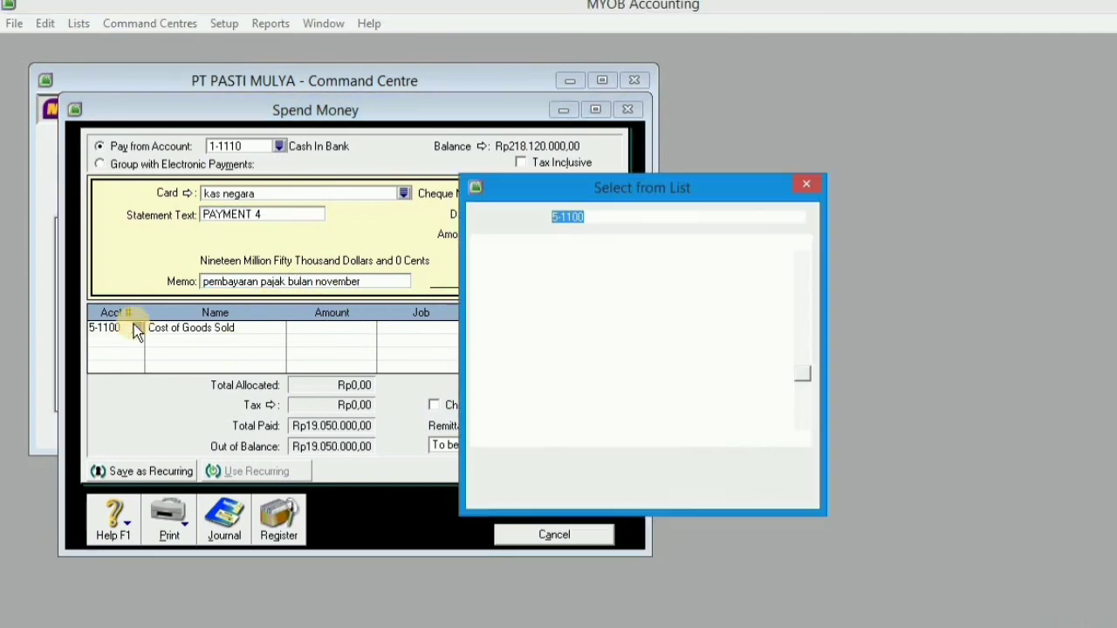
key("BackSpace")
scroll(533, 322, "down", 8)
double_click(537, 328)
left_click(310, 332)
type("325000000")
key("Tab")
key("Tab")
left_click(354, 332)
key("BackSpace")
key("Tab")
- Add a second 2-1212 Income Tax Payable line with an amount of Rp3.800.000,00
left_click(134, 340)
left_click(138, 340)
type("1")
key("BackSpace")
type("2")
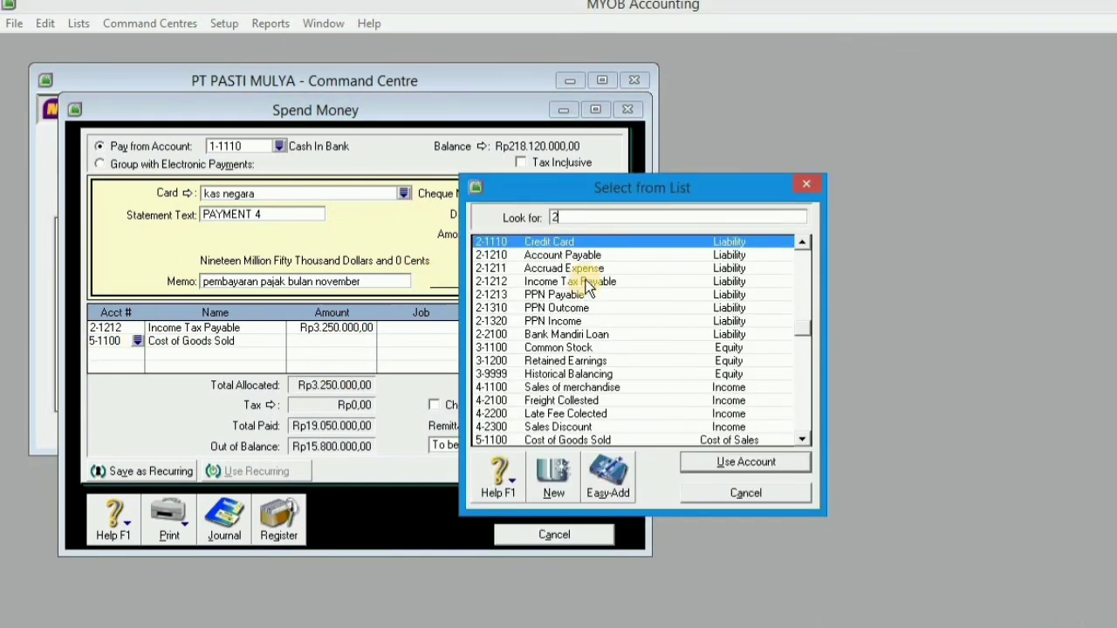
double_click(585, 281)
left_click(338, 347)
type("3800000")
- Allocate Rp50.200.000,00 to account 2-1310 PPN Outcome in the third line
left_click(134, 354)
left_click(136, 355)
type("2")
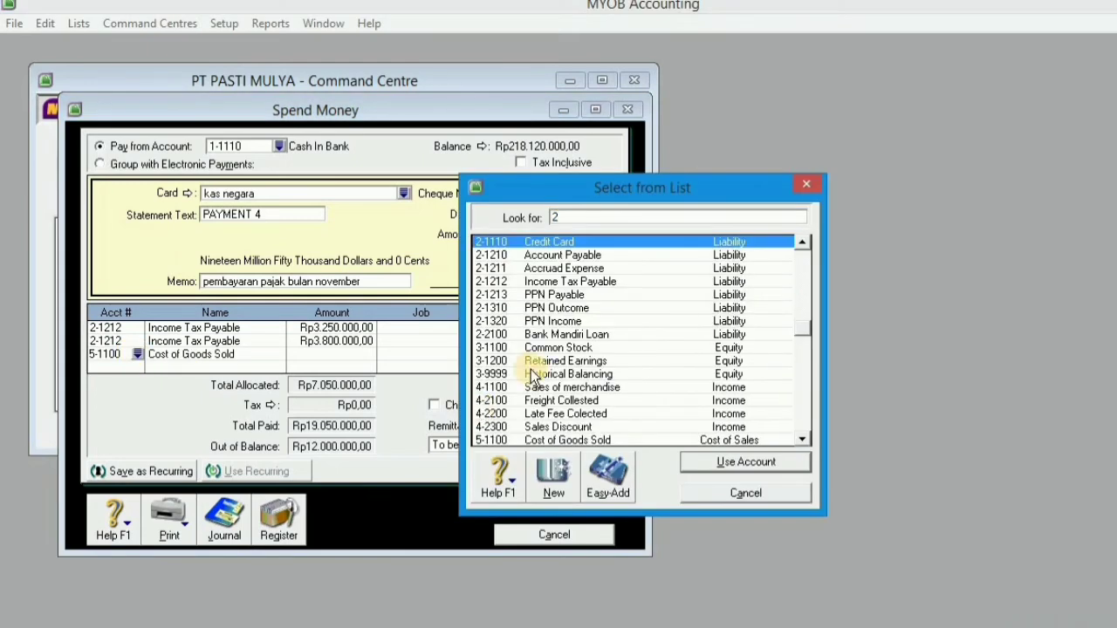
double_click(546, 308)
left_click(356, 351)
type("50.200.000")
key("Tab")
- Allocate -Rp38.200.000,00 to 2-1320 PPN Income, review the recap and record BKK-02
left_click(140, 367)
type("1")
scroll(778, 413, "down", 3)
double_click(647, 433)
key("ctrl+r")
left_click(710, 484)
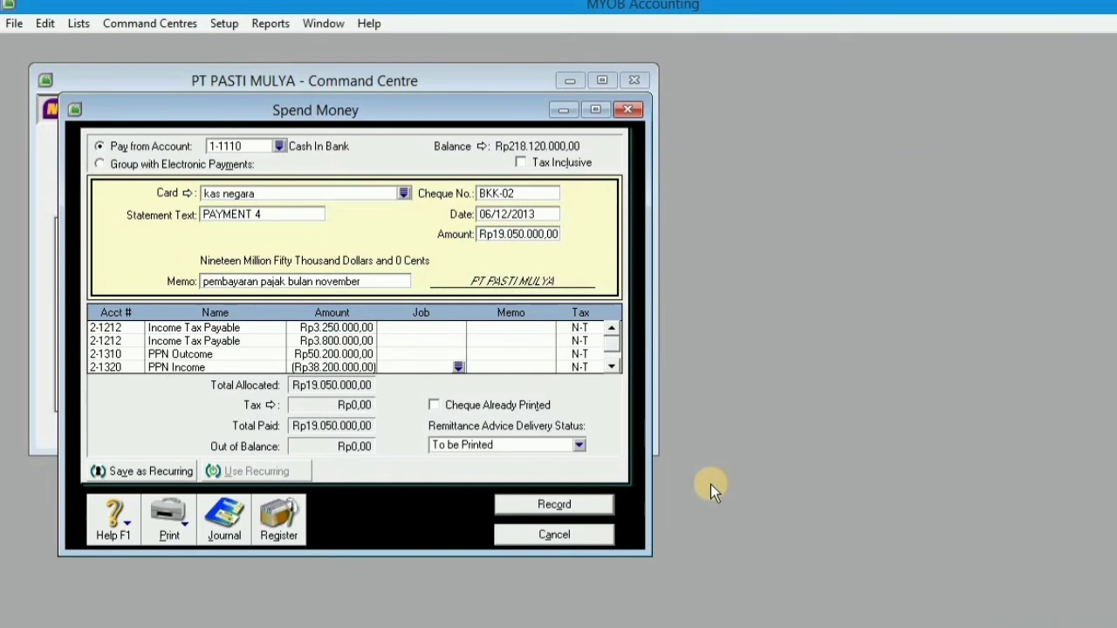
left_click(554, 504)
- Start payment BKK-06 dated 24/12/2013 with an amount of Rp15.000.000,00
double_click(509, 194)
type("BKK-06")
key("Tab")
type("0")
key("BackSpace")
type("24")
key("Tab")
type("15000000")
key("Tab")
- Create the new card "PT jingga" for payment BKK-06 and enter the memo "pembelian peralatan"
type("PT jingga")
key("Tab")
left_click(495, 481)
left_click(240, 281)
type("pembelian peralatan")
key("Tab")
- Allocate payment BKK-06 of Rp15.000.000,00 to account 1-3401 Equipment
key("Tab")
type("1")
double_click(567, 440)
left_click(336, 326)
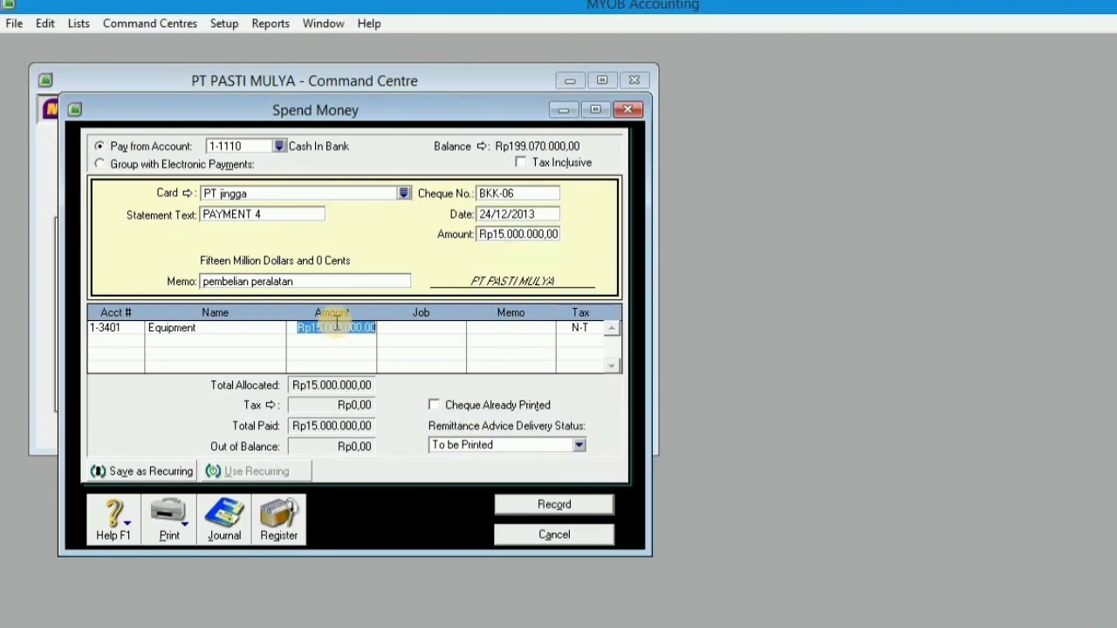
- Record payment BKK-06 and start the next one as BKK-07, dated 29/12/2013, with an amount of Rp500.000,00
left_click(611, 504)
key("Tab")
key("Left")
key("Right")
key("Right")
key("BackSpace")
type("9")
key("Tab")
type("500000")
key("Tab")
- Assign the owner's card to payment BKK-07 and enter a memo of "PRIVE" followed by the owner's name
left_click(401, 192)
double_click(490, 242)
left_click(242, 281)
type("PRIVE ANDI")
key("Tab")
- Allocate payment BKK-07 to account 3-2000 Prive, review the recap, record the payment and leave Spend Money
key("Tab")
type("3")
double_click(523, 301)
key("Tab")
key("ctrl+r")
left_click(877, 504)
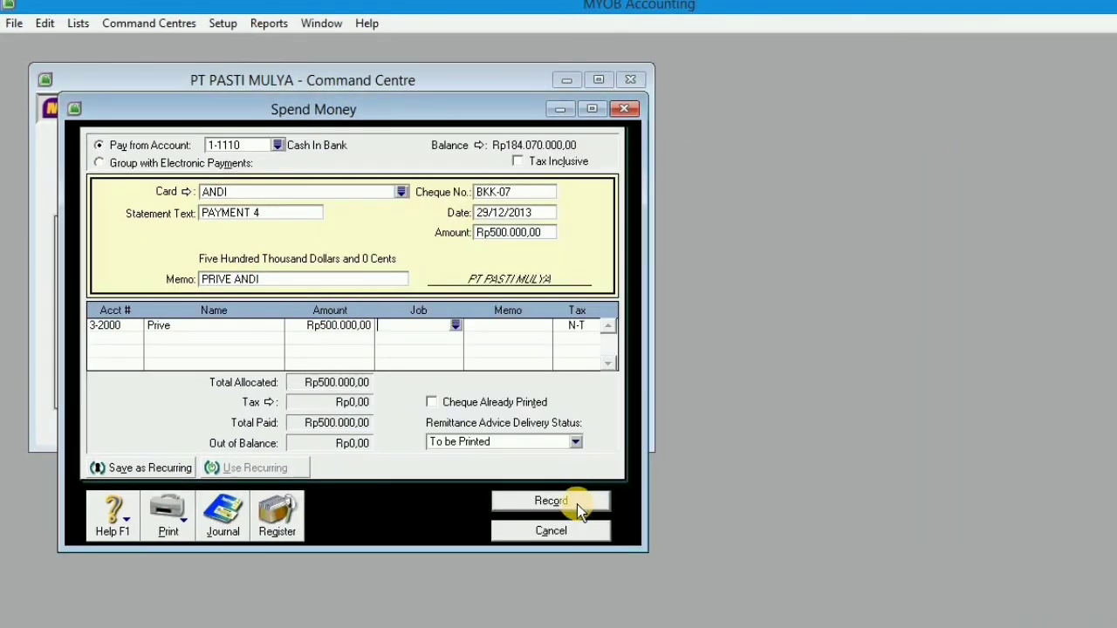
left_click(577, 504)
left_click(550, 526)
- Start general journal entry BM-03 dated 31/12/2013 with the memo "Biaya listrik dan telephon"
left_click(84, 166)
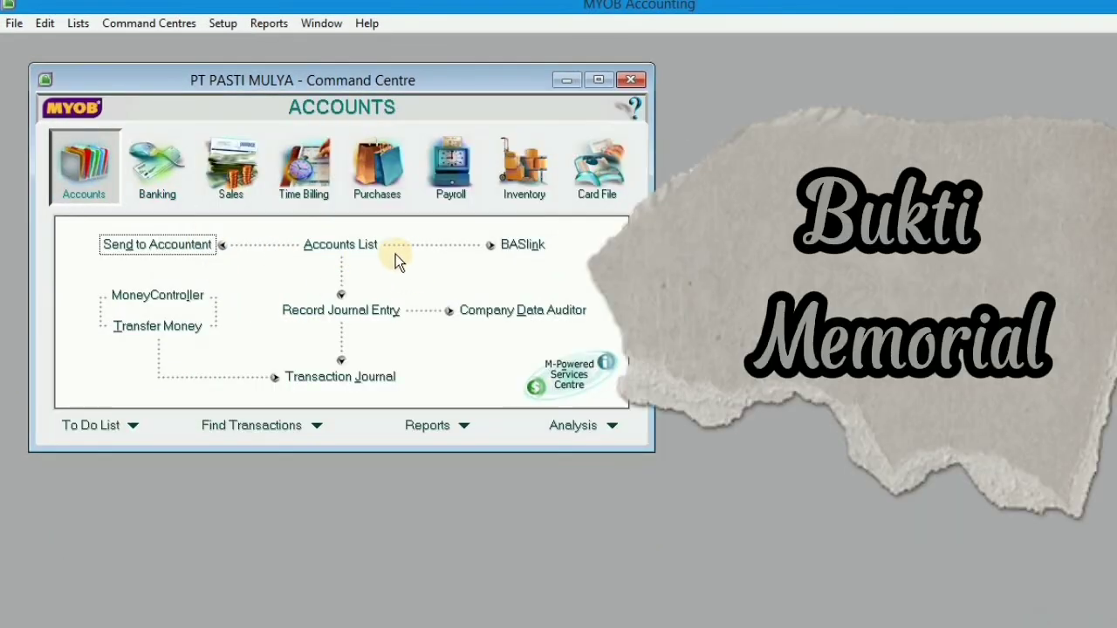
left_click(341, 309)
type("BM-03")
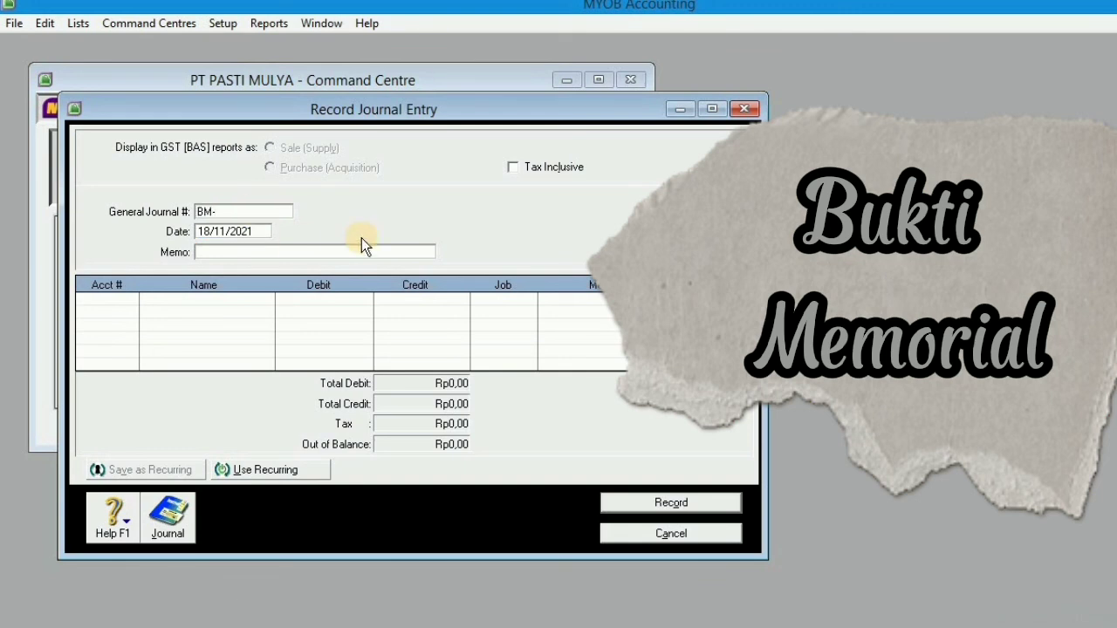
key("Tab")
type("31/12/2013")
key("Tab")
type("Biaya listrik dan telephon")
key("Tab")
- Debit Rp400.000,00 to account 6-1210 Utility Expense in journal entry BM-03
left_click(130, 299)
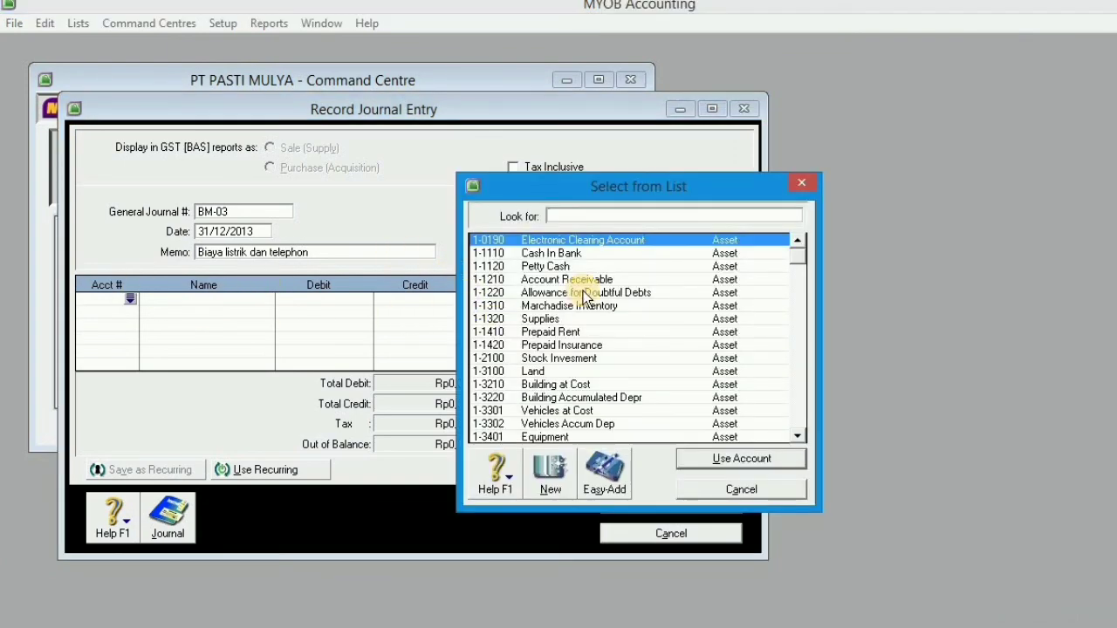
type("6")
left_click(799, 438)
left_click(802, 241)
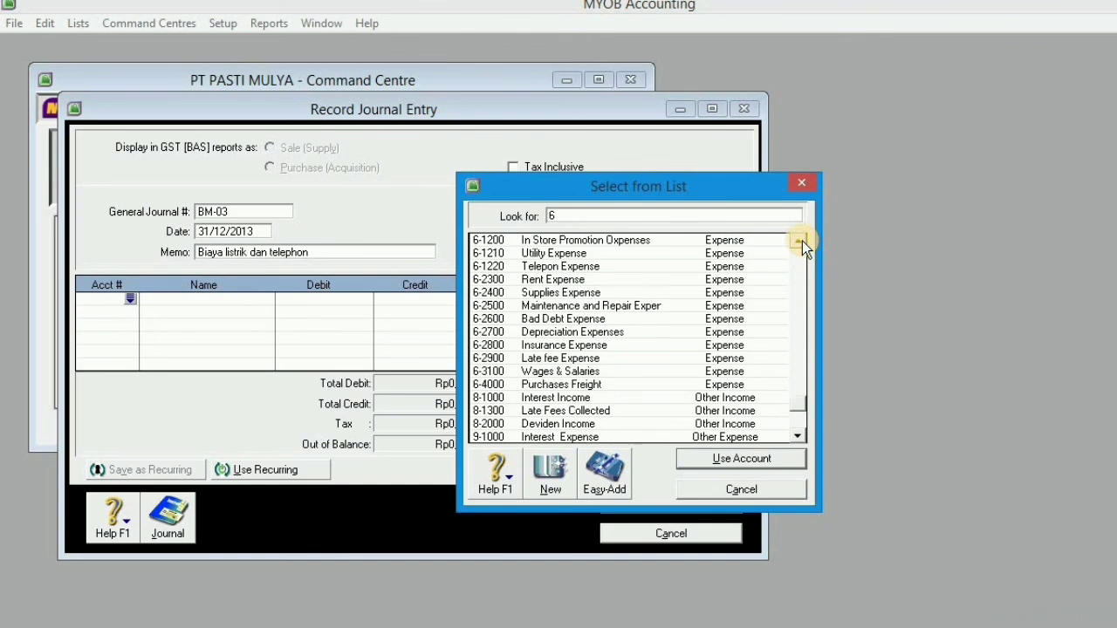
double_click(708, 305)
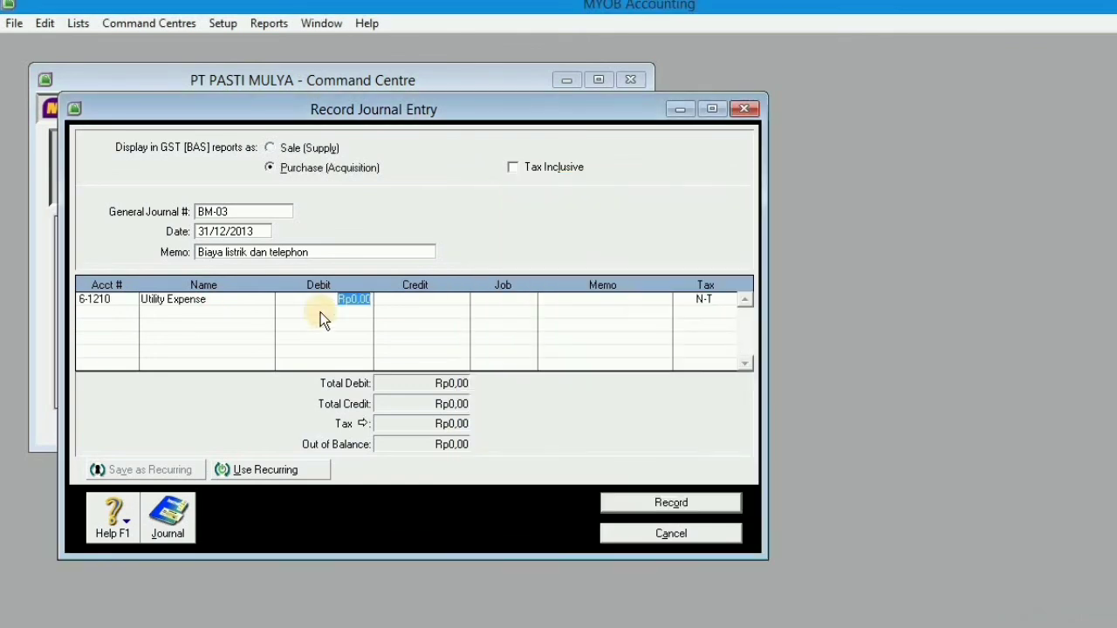
type("400000")
key("Tab")
- Add the balancing credit to a liability account in BM-03, review the recap and record the entry
left_click(130, 313)
left_click(129, 314)
type("2")
double_click(540, 267)
left_click(411, 313)
key("Tab")
key("ctrl+r")
left_click(908, 506)
left_click(649, 501)
- Number the next journal entry BM-04 and enter the memo "Penyesuain perlengkapan toko"
double_click(254, 211)
type("BM-04")
key("Tab")
key("Tab")
type("Hasil per")
key("BackSpace")
key("BackSpace")
key("BackSpace")
key("BackSpace")
key("BackSpace")
key("BackSpace")
key("BackSpace")
key("BackSpace")
key("BackSpace")
type("Penyesuain perlengkapan toko")
key("Tab")
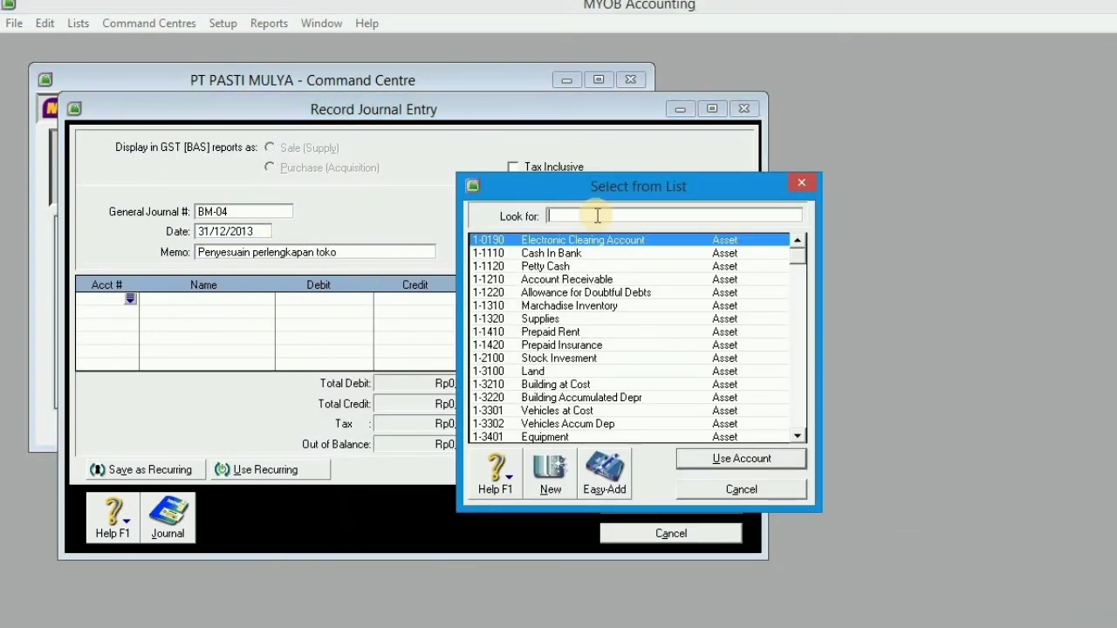
- Debit Rp1.000.000,00 to account 6-2400 Supplies Expense in journal entry BM-04
type("6")
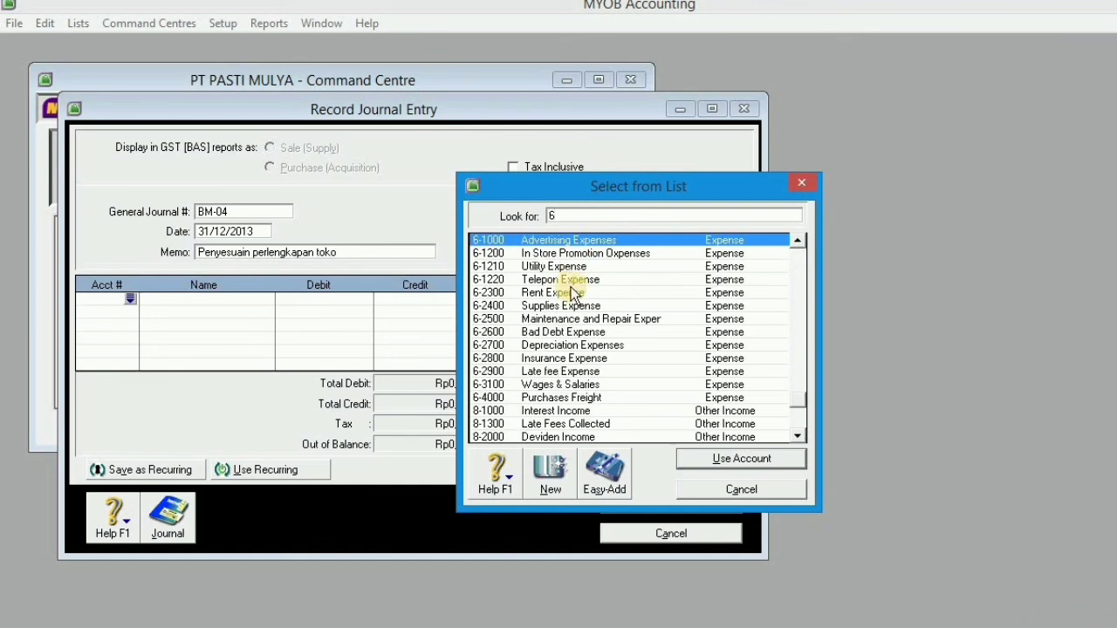
double_click(698, 305)
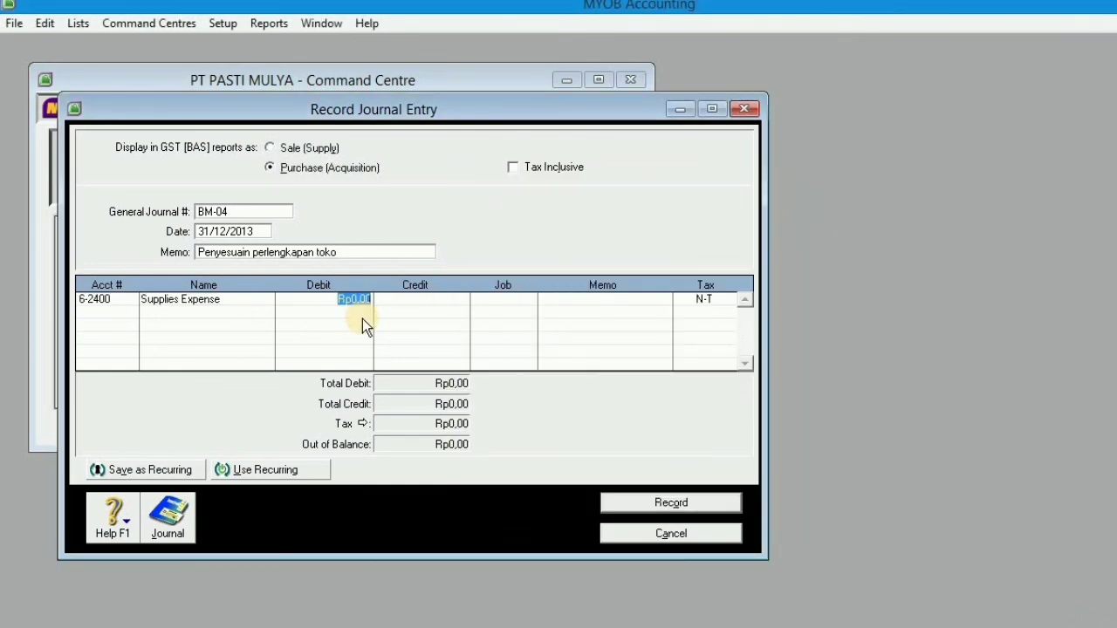
type("1000000")
key("Tab")
- Credit Rp1.000.000,00 to account 1-1320 Supplies, review the recap and record BM-04
left_click(127, 314)
double_click(550, 319)
left_click(457, 313)
type("1000000")
key("ctrl+y")
left_click(840, 500)
left_click(671, 503)
- Number the next journal entry BM-05 and enter the memo "Penyesuaian penyusutan peralatan"
left_click(263, 210)
type("BM-05")
key("Tab")
key("Tab")
type("Penyesuaian penyusutan peralatan")
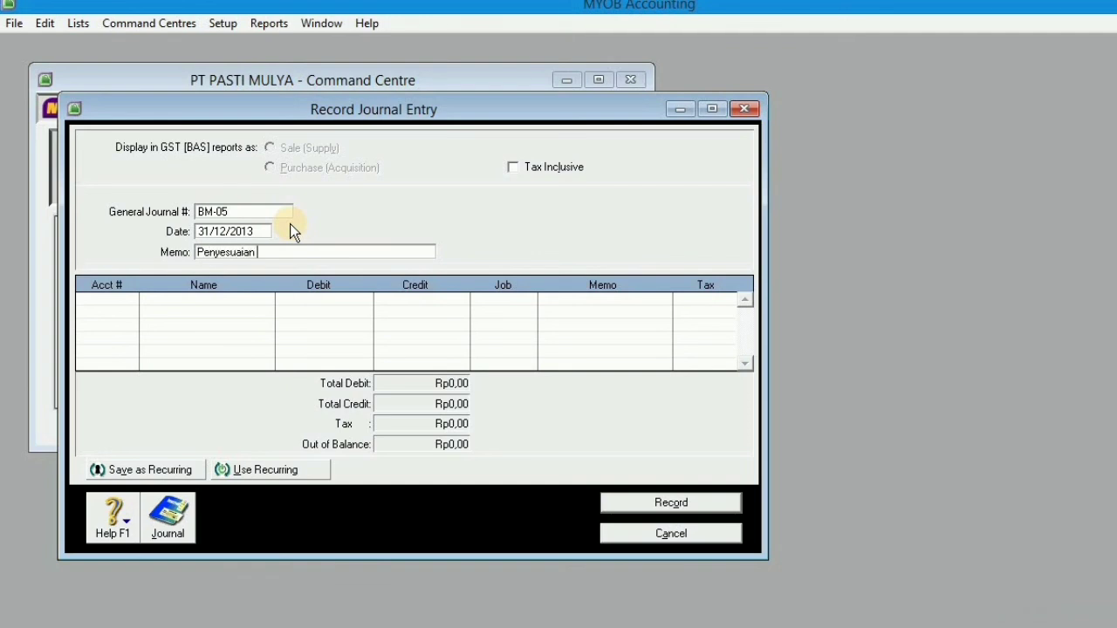
- Debit Rp2.500.000,00 to account 6-2700 Depreciation Expenses in journal entry BM-05
left_click(131, 297)
type("6")
double_click(584, 347)
type("2500000")
key("Tab")
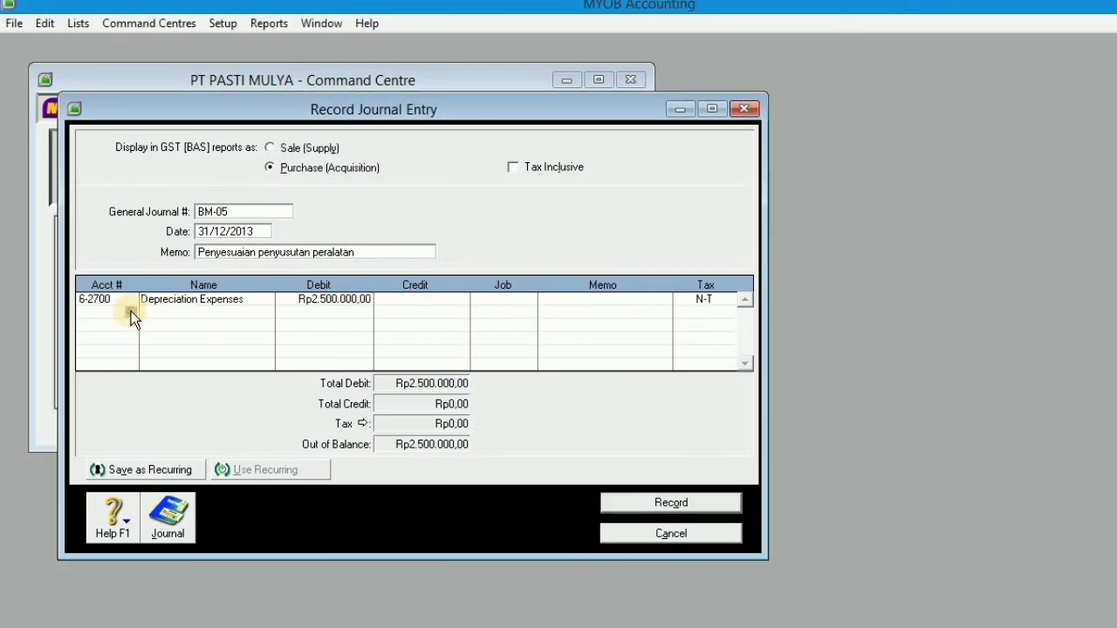
- Add the balancing credit line for the equipment depreciation, review the recap and record BM-05
left_click(130, 312)
scroll(611, 376, "down", 3)
double_click(589, 356)
key("ctrl+r")
left_click(857, 504)
left_click(670, 502)
- Number the next journal entry BM-06 and enter the memo "Penyesuaian gaji"
double_click(264, 212)
type("BM-06")
key("Tab")
key("Tab")
type("Penyesut")
key("BackSpace")
type("aian gaji")
key("Tab")
- Debit Rp1.100.000,00 to account 6-3100 Wages & Salaries in journal entry BM-06
type("6")
double_click(578, 383)
type("1100000")
key("Tab")
- Add the balancing credit to a liability account in the salary adjustment BM-06 and record the entry
left_click(128, 312)
type("2")
double_click(533, 267)
left_click(705, 500)
- Number the next journal entry BM-07 and enter the memo "Penyesuaian prepaid rent"
type("BM-07")
key("BackSpace")
type("07")
key("Tab")
key("Tab")
type("Penyesuaian prepaid e")
key("BackSpace")
type("rent")
key("Tab")
- Debit Rp1.400.000,00 to account 6-2300 Rent Expense in journal entry BM-07
left_click(130, 299)
type("6")
double_click(562, 293)
type("1400000")
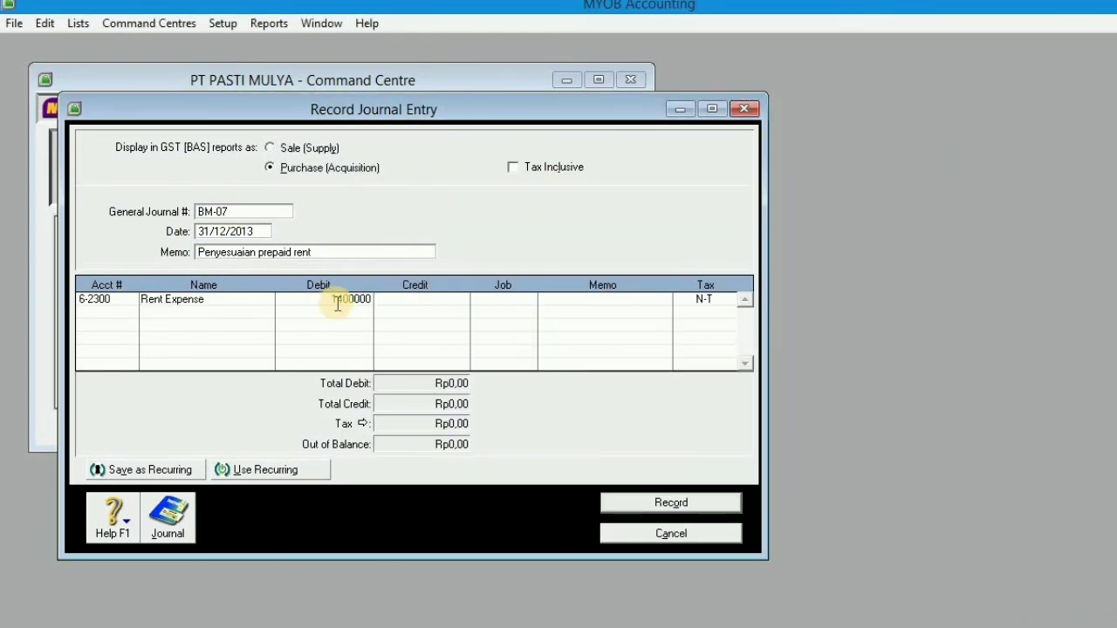
key("Tab")
- Add the balancing credit to account 1-1410 Prepaid Rent and record BM-07
left_click(316, 252)
left_click(183, 317)
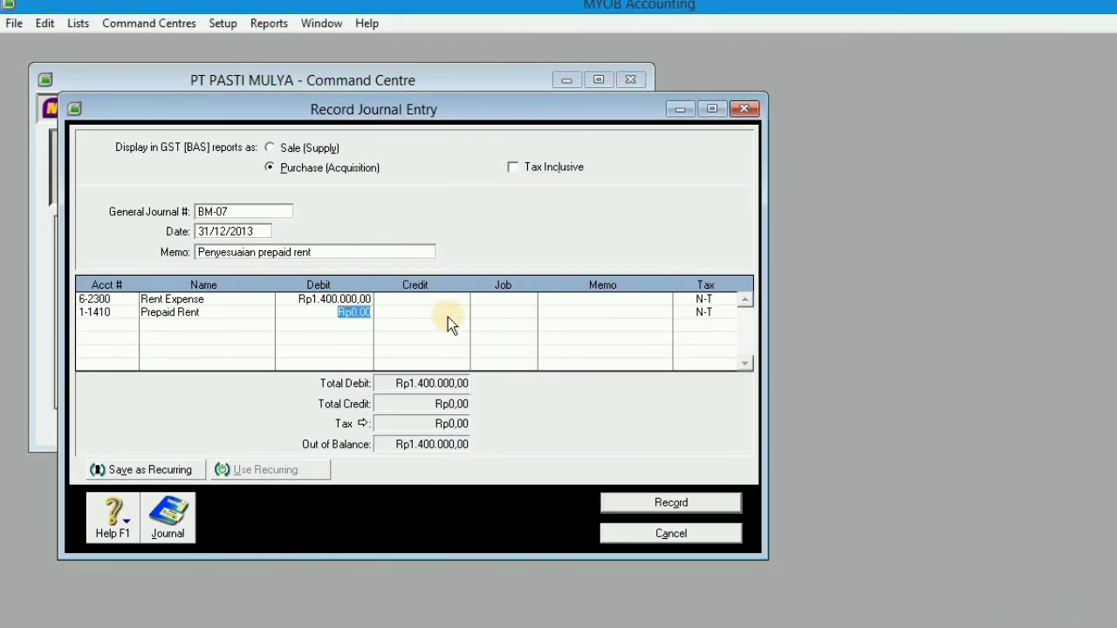
key("ctrl+r")
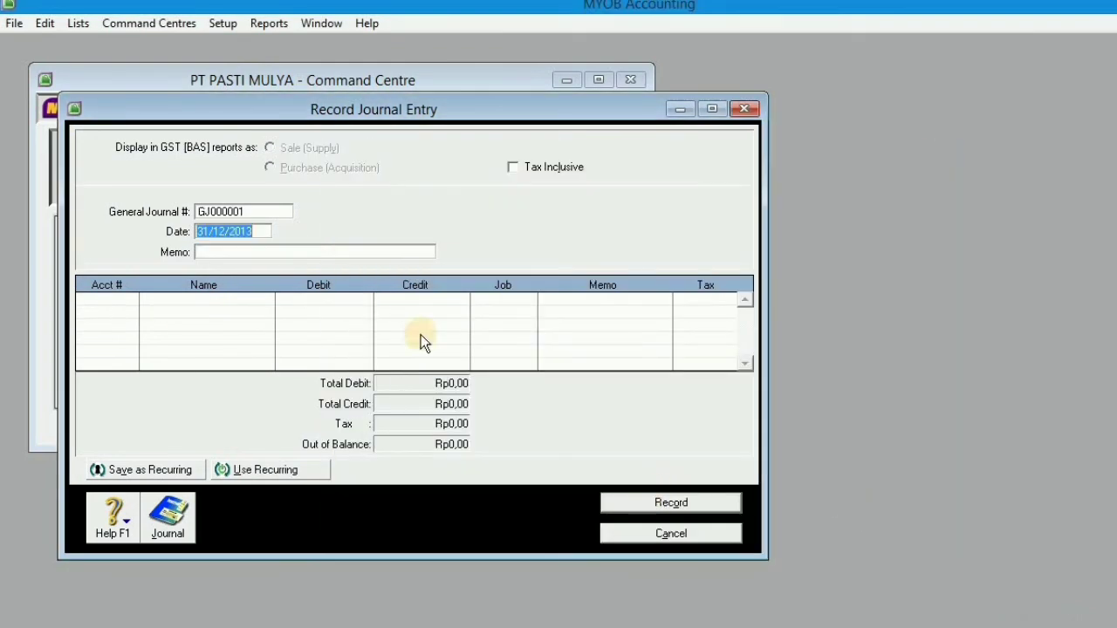
- Number the next journal entry BM-08 and enter the memo "Penyesuaian beban iklan"
key("shift+Tab")
type("BM-08")
key("Tab")
key("Tab")
type("Penyesuaian beban iklan")
key("Tab")
- Debit Rp300.000,00 to account 6-1000 Advertising Expenses in journal entry BM-08
left_click(130, 299)
type("6")
double_click(567, 299)
type("300000")
key("Tab")
- Credit Rp300.000,00 to a liability account on the second line of journal entry BM-08
left_click(129, 312)
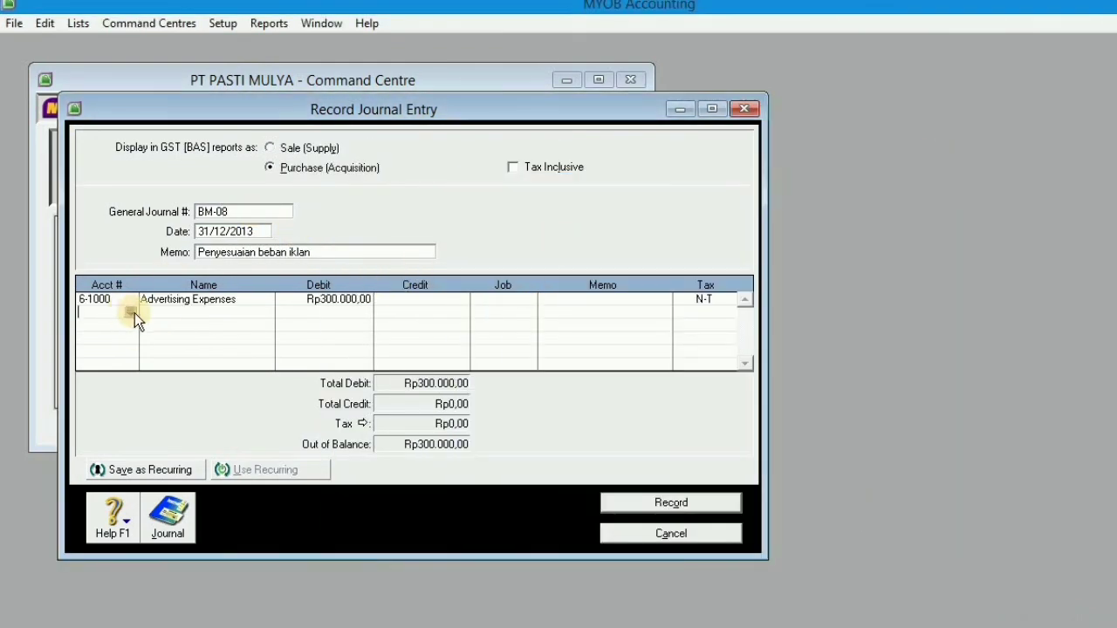
left_click(130, 312)
type("1-1110")
left_click(600, 251)
double_click(591, 215)
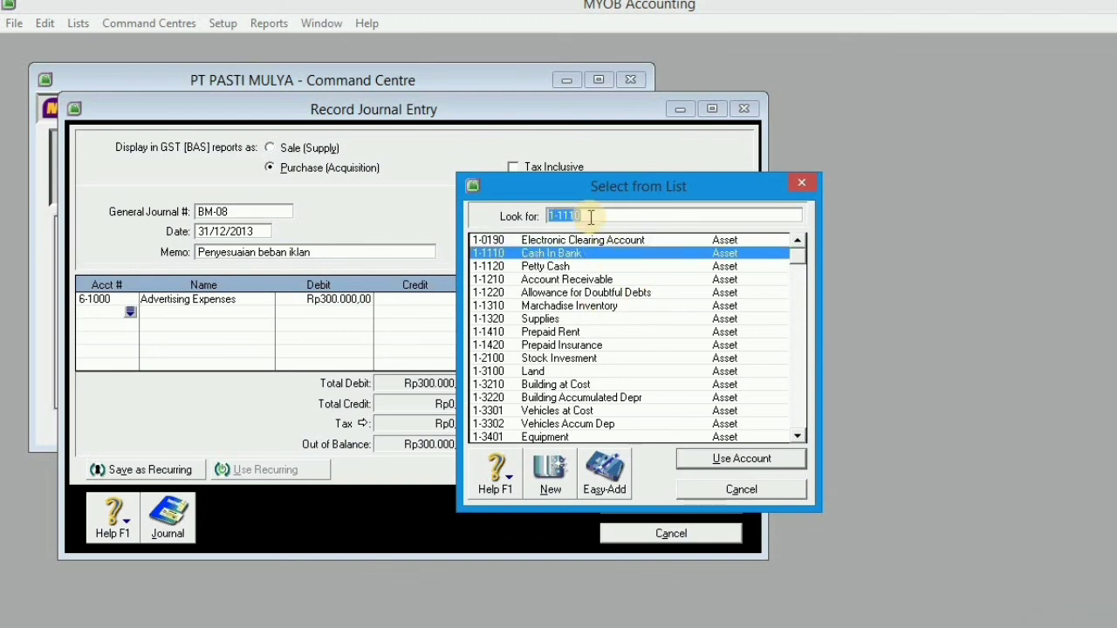
type("2")
double_click(572, 279)
key("Tab")
type("300000")
- Review the recap of BM-08, record the entry and close the journal entry window
left_click(167, 515)
left_click(860, 501)
left_click(730, 503)
key("Escape")
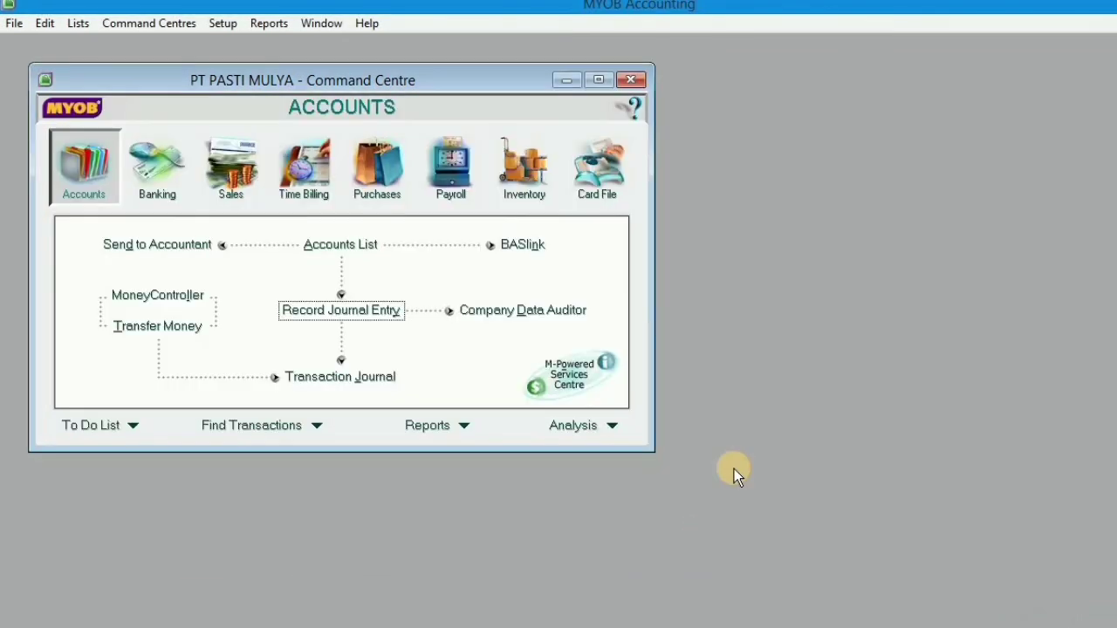